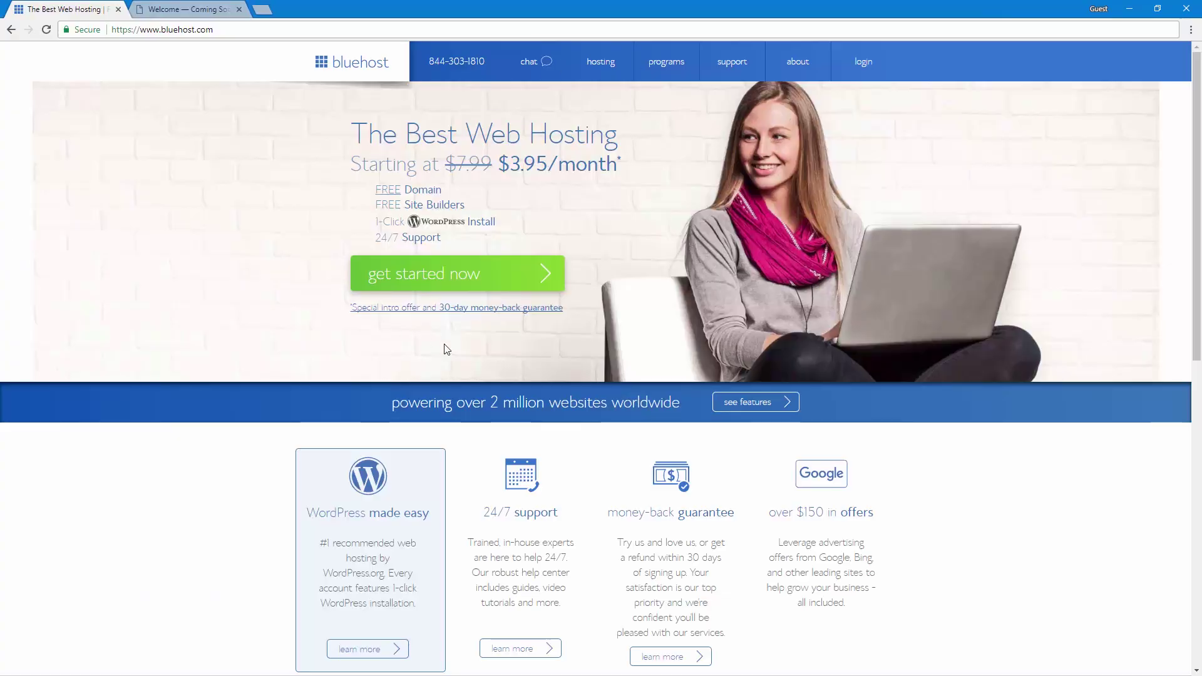
Step: Log into Bluehost and open the Welcome site's WordPress admin from My Sites
click(858, 71)
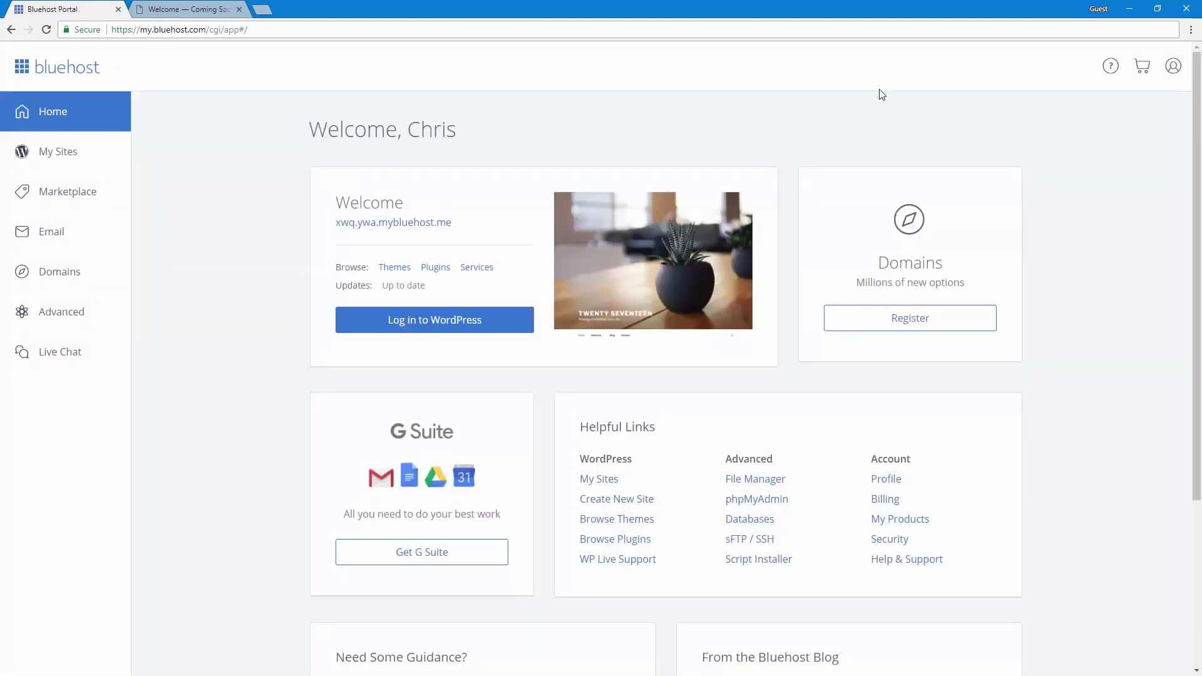
click(60, 157)
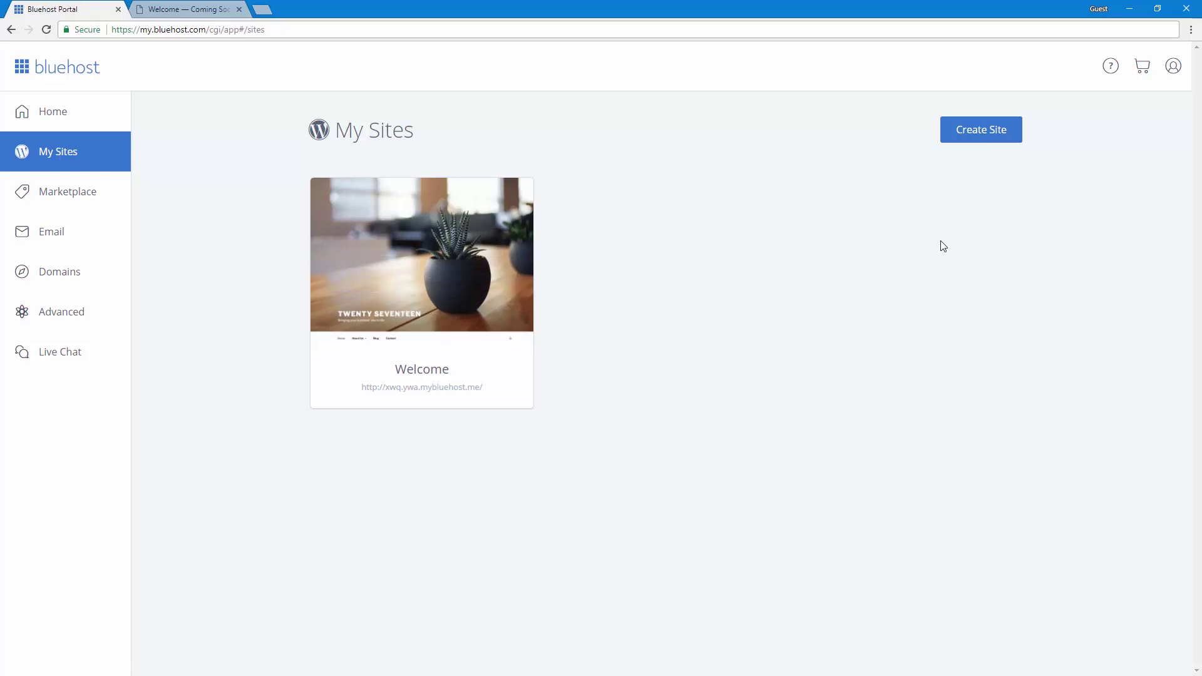
mouse_move(421, 273)
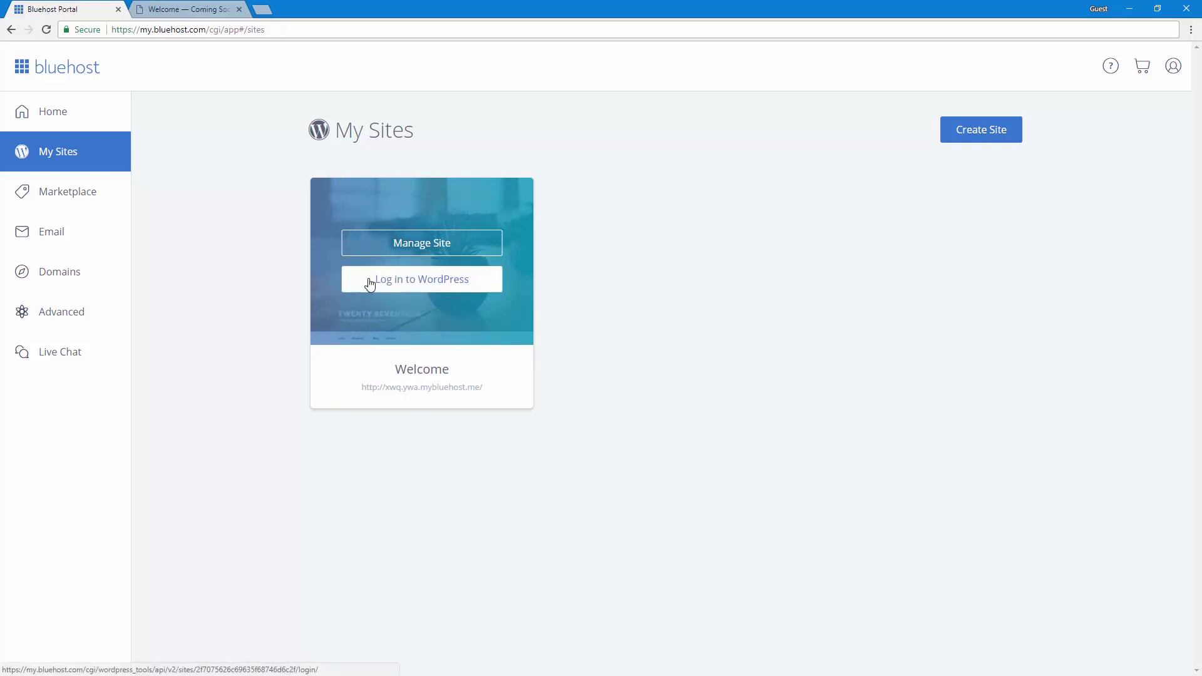
click(369, 284)
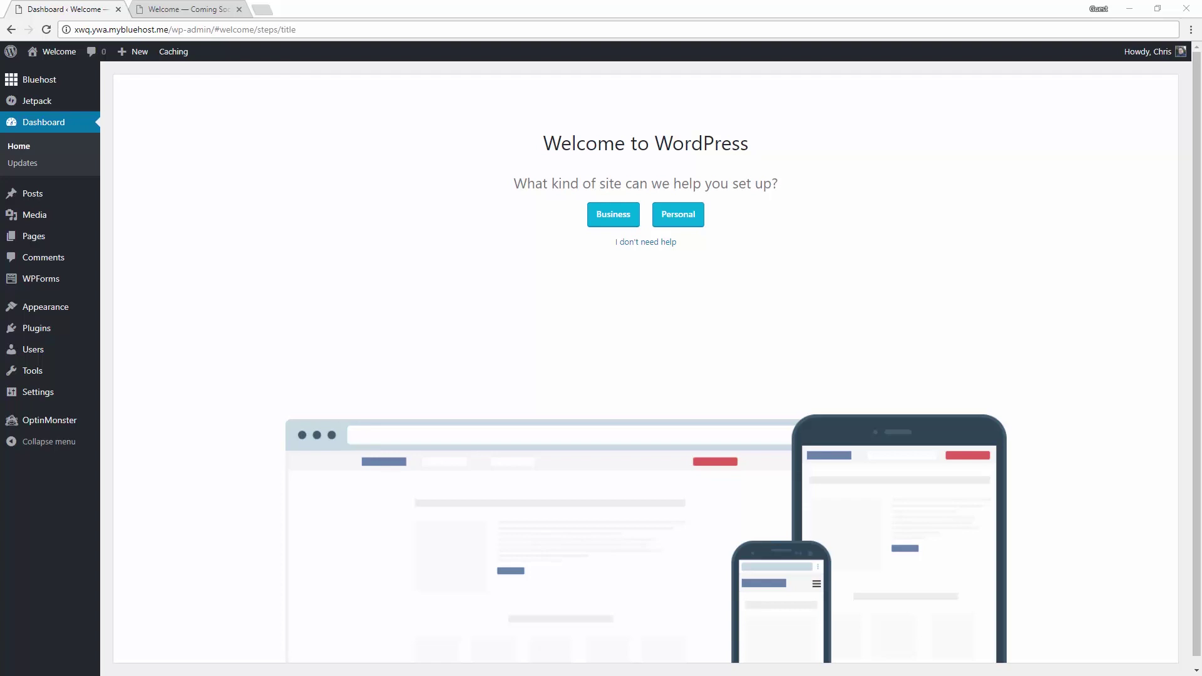
Step: Choose a personal site titled 'Miles Photography' with the description 'Capture it all.'
click(551, 184)
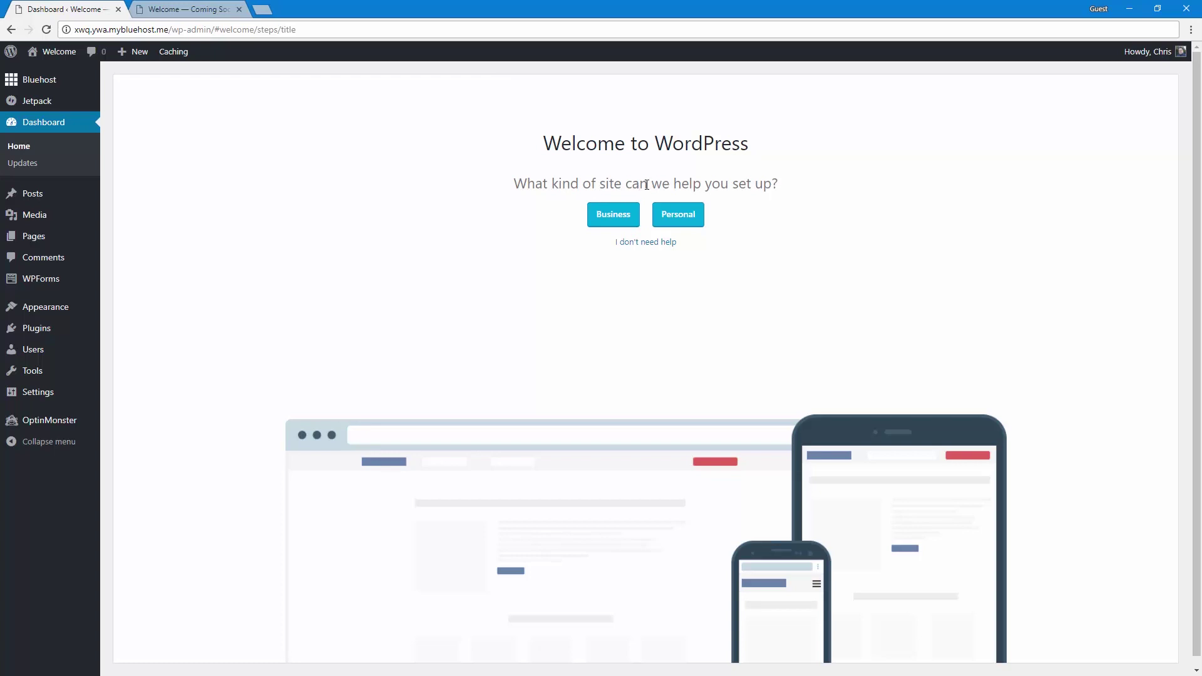
click(682, 215)
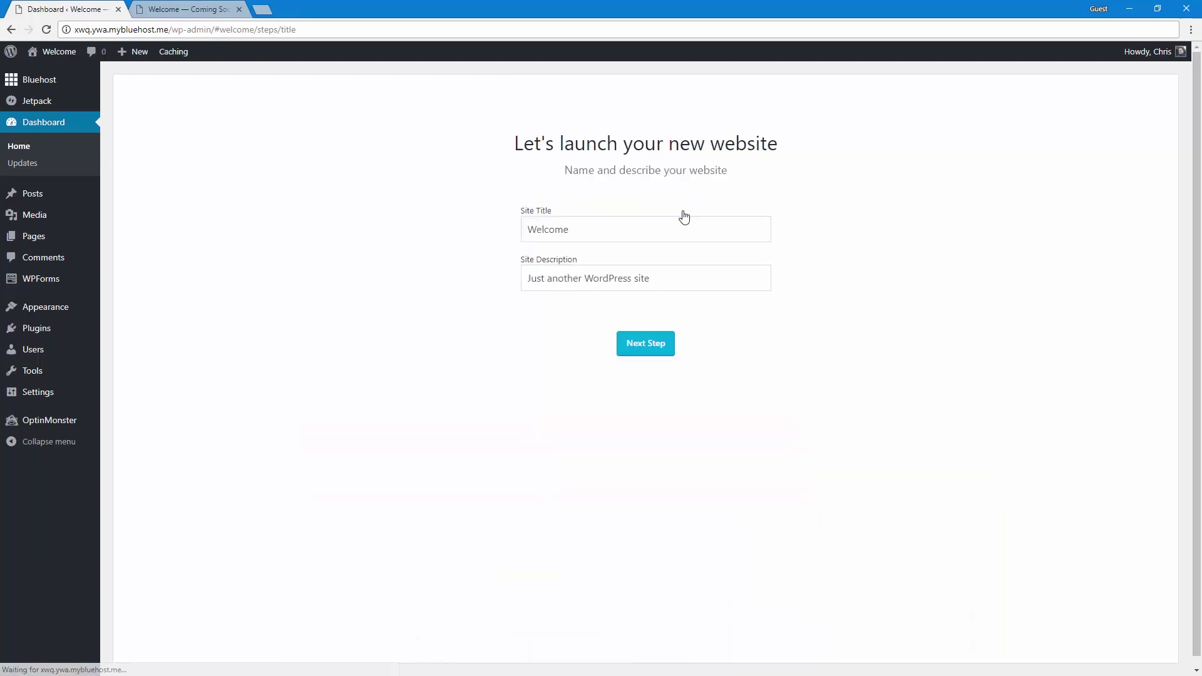
double_click(551, 233)
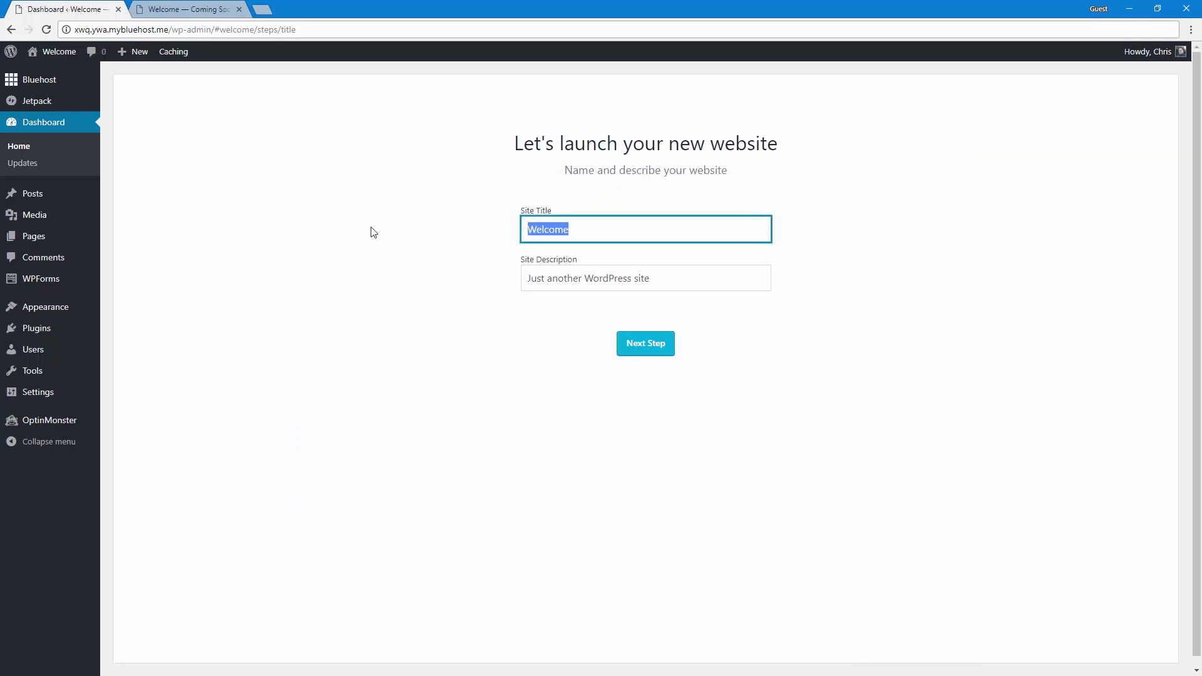
text(Miles Photography)
key(Tab)
key(BackSpace)
text(Capture it all.)
click(373, 233)
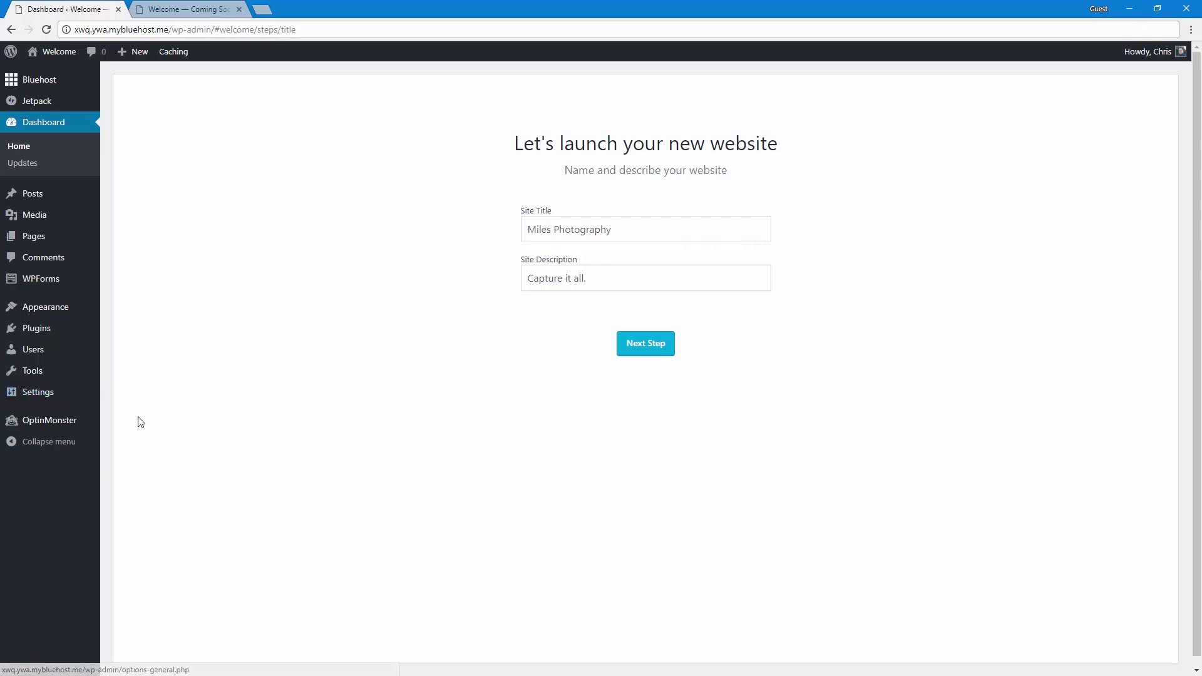
click(640, 345)
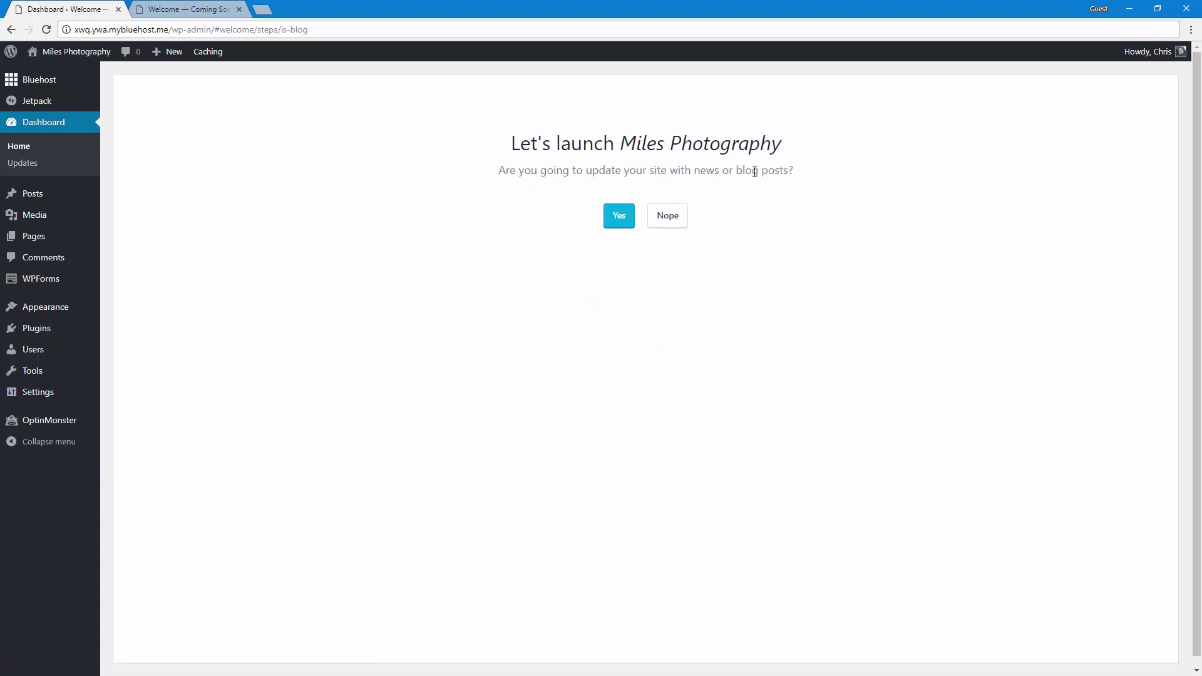
Step: Confirm blog posts, pick a static welcome homepage, and accept the starter Contact Us page
click(611, 208)
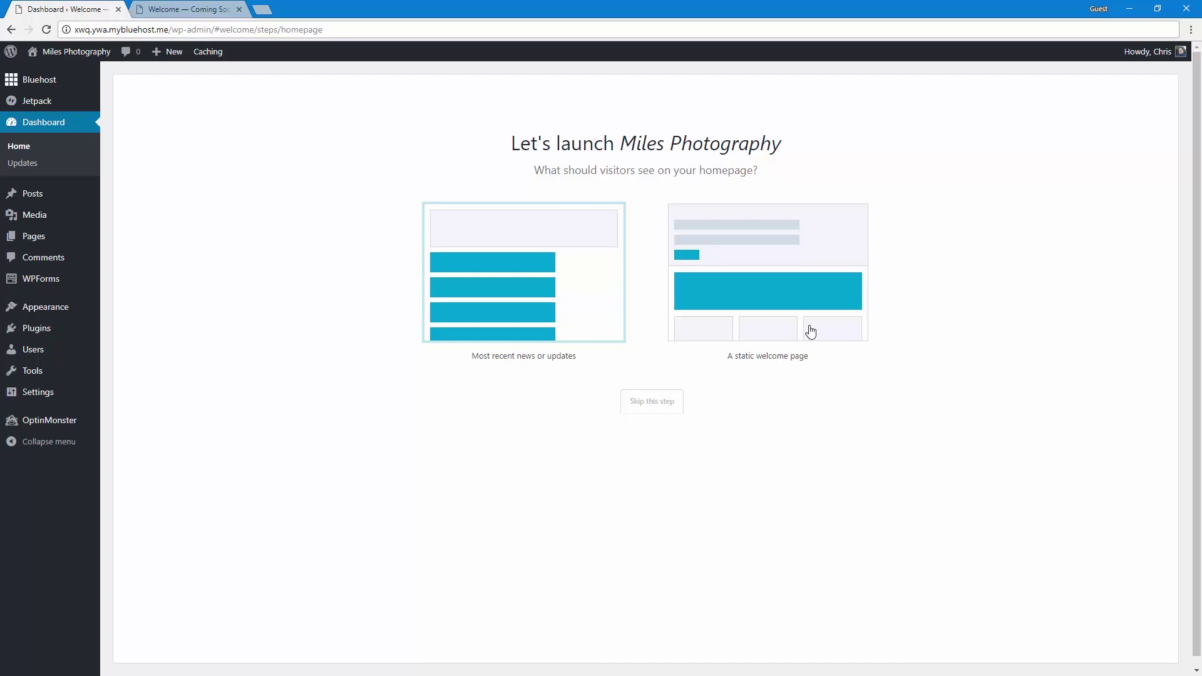
click(783, 311)
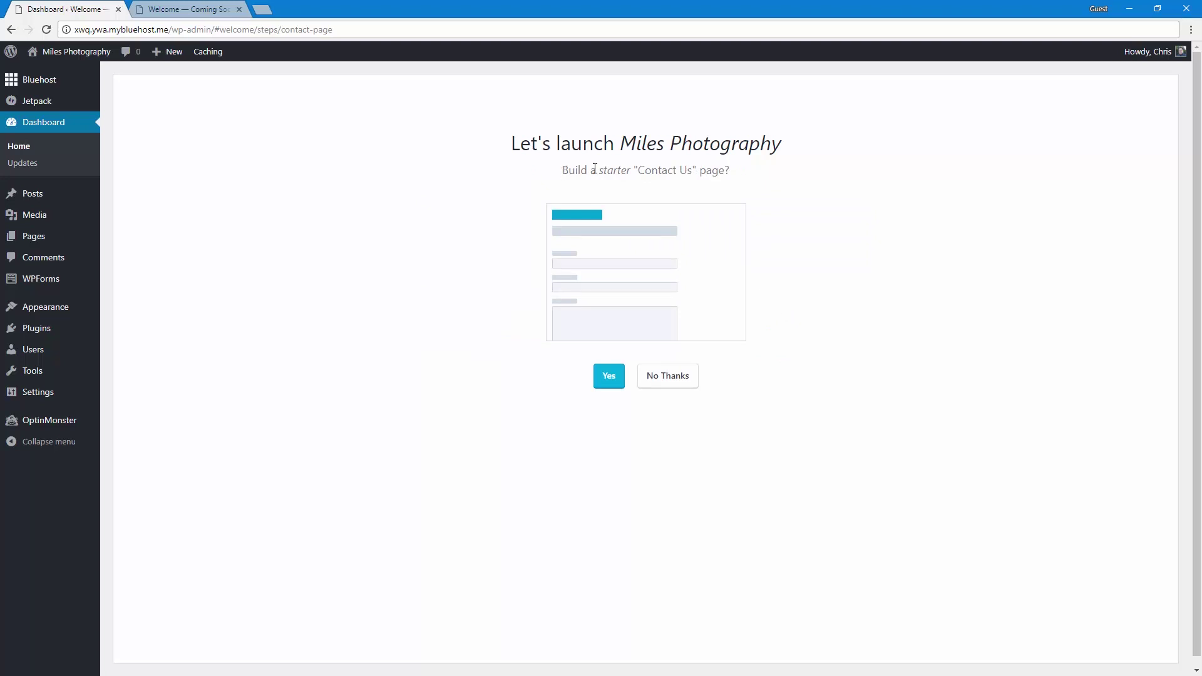
click(610, 377)
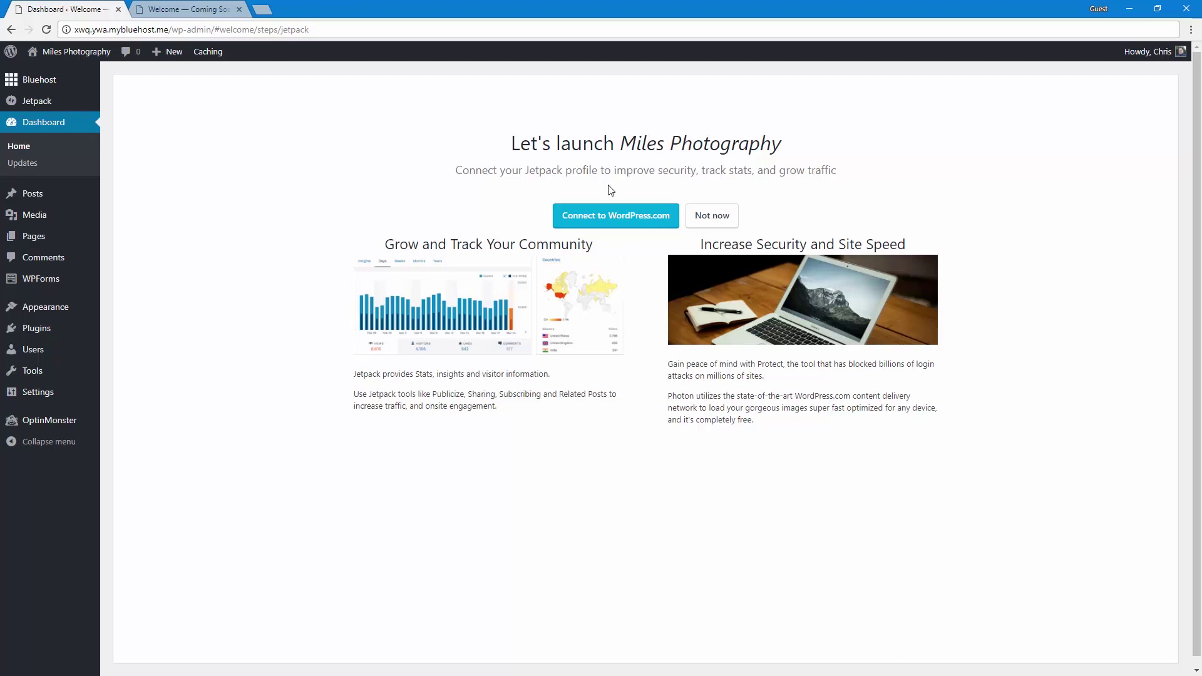
Step: Connect Jetpack to WordPress.com and approve the connection for Miles Photography
click(601, 219)
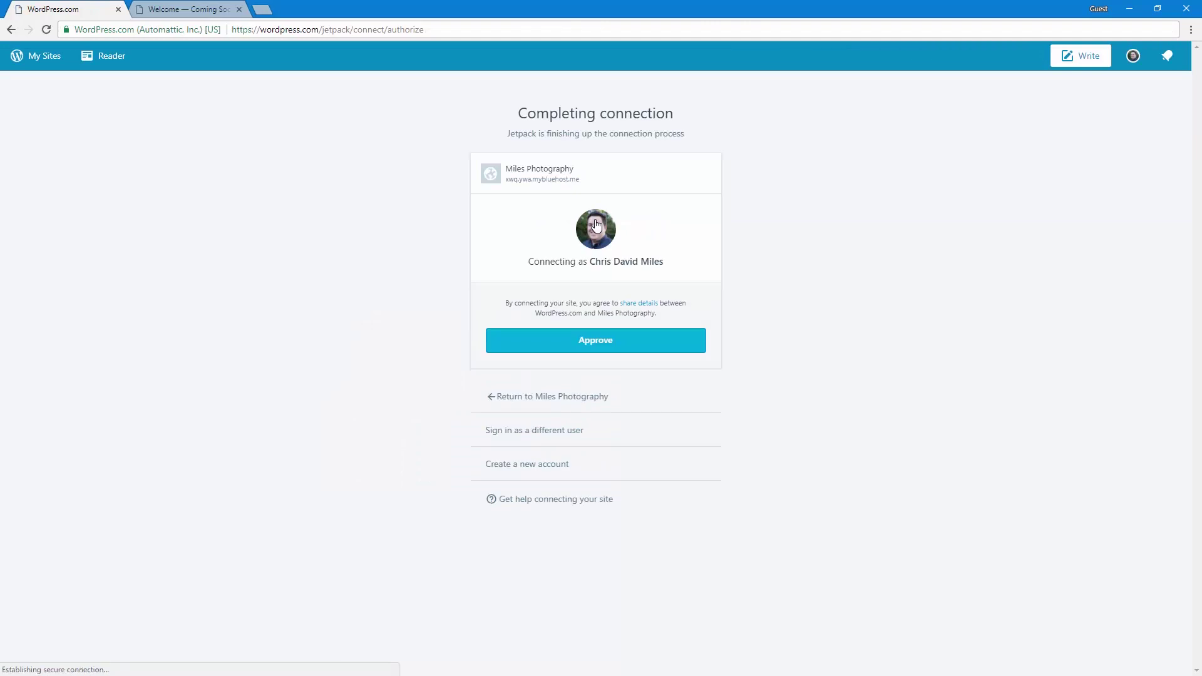
click(587, 351)
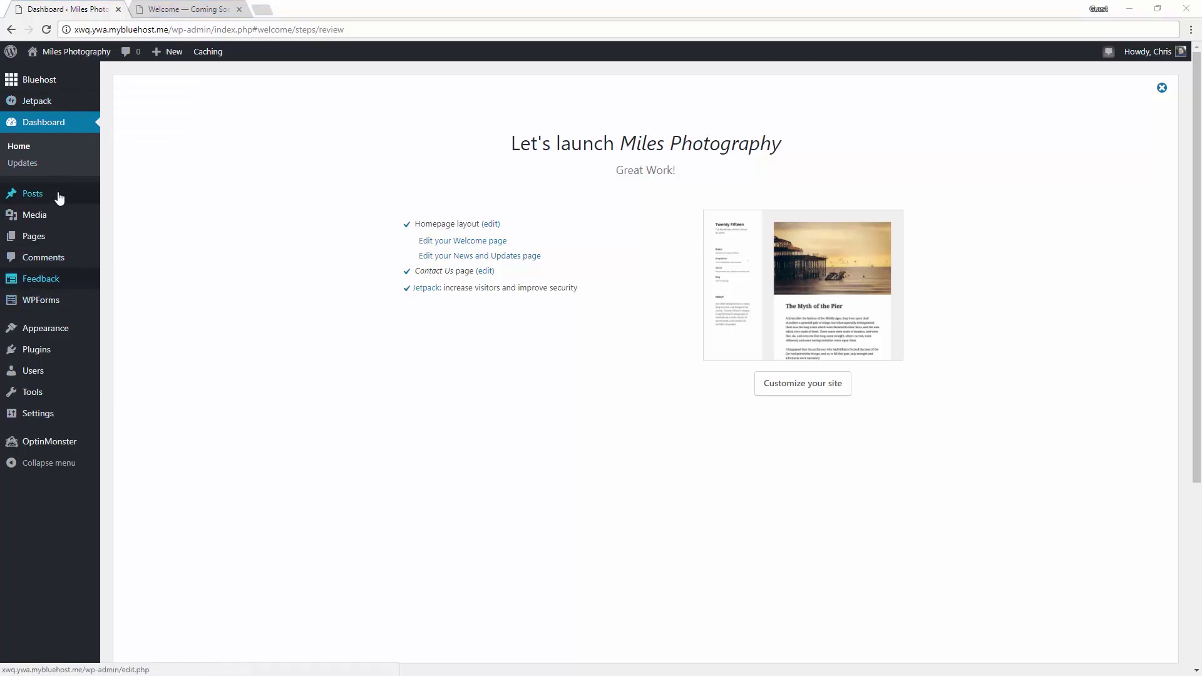
Step: Open the Bluehost home panel and read the note about the Coming Soon page
click(67, 83)
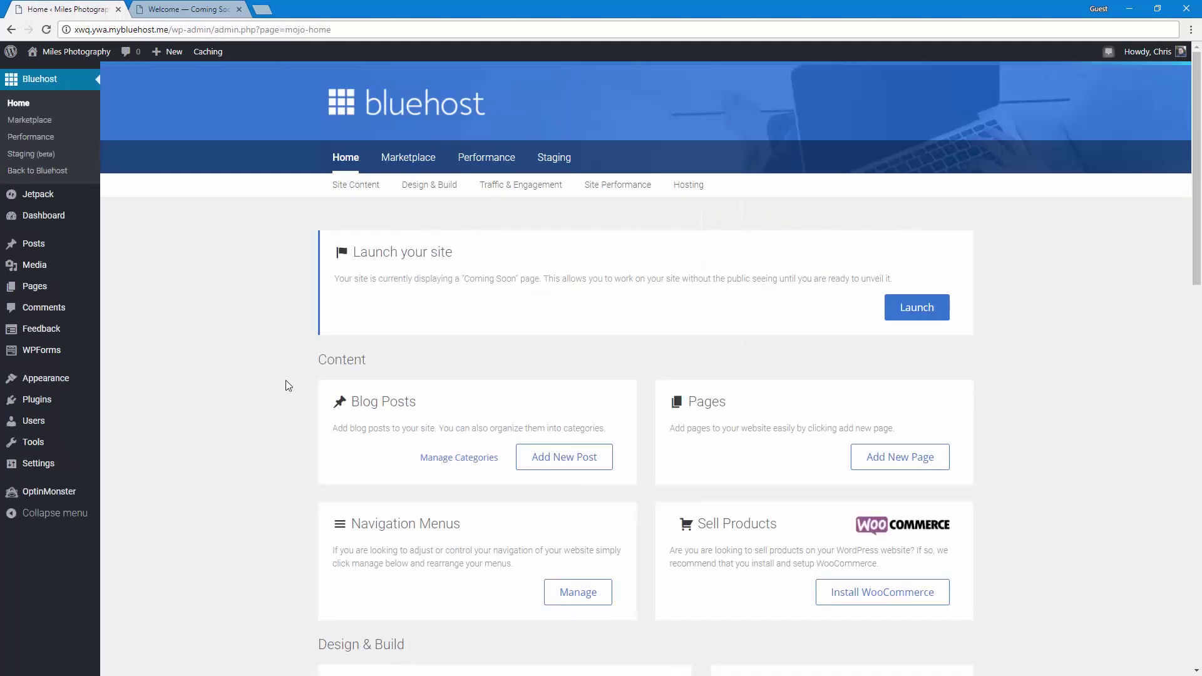
scroll(288, 385, down, 6)
scroll(287, 385, down, 4)
scroll(287, 385, down, 5)
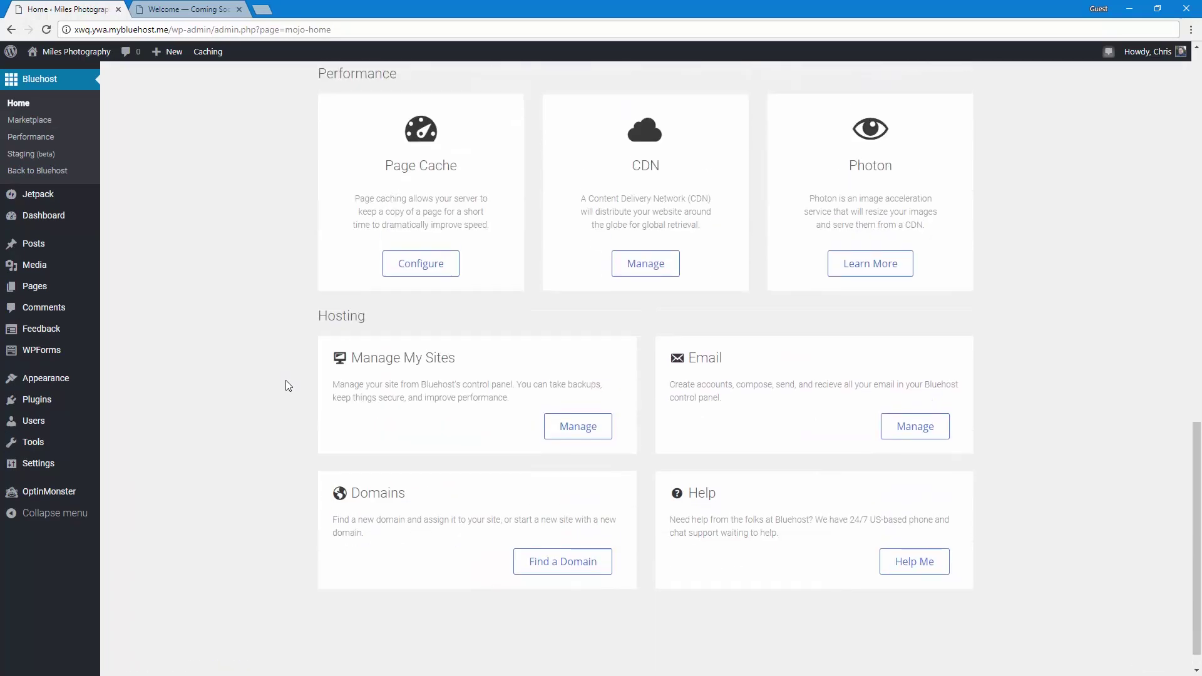
scroll(288, 385, up, 11)
scroll(287, 385, up, 4)
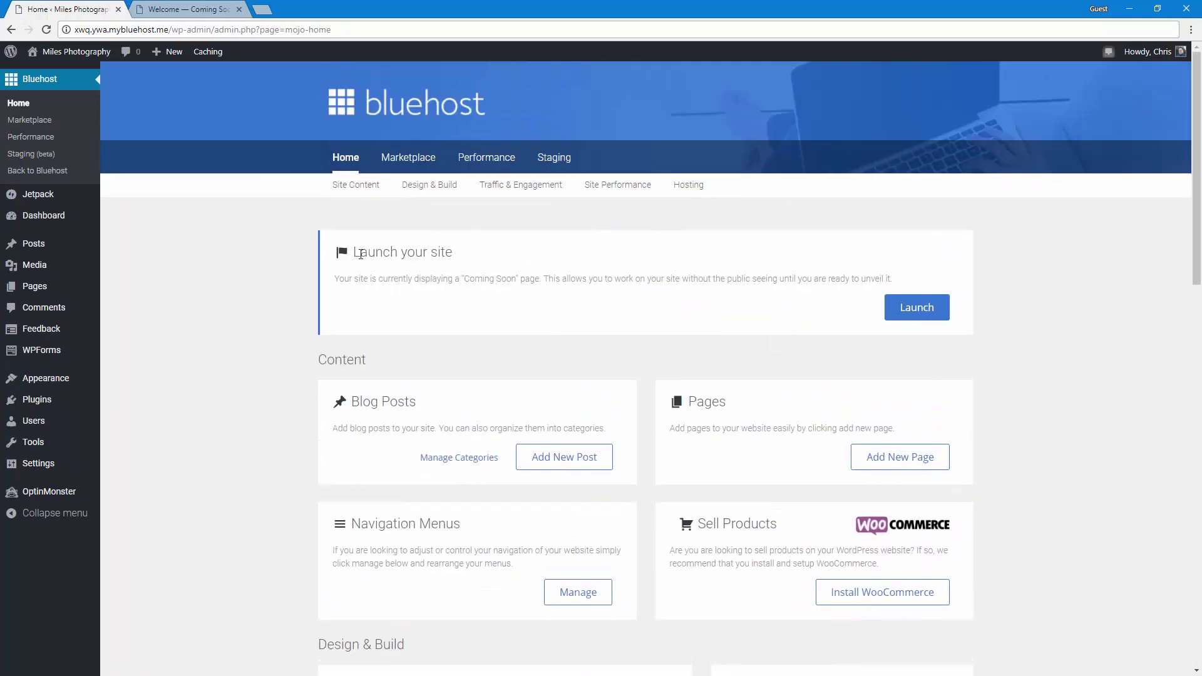
drag(361, 251, 893, 277)
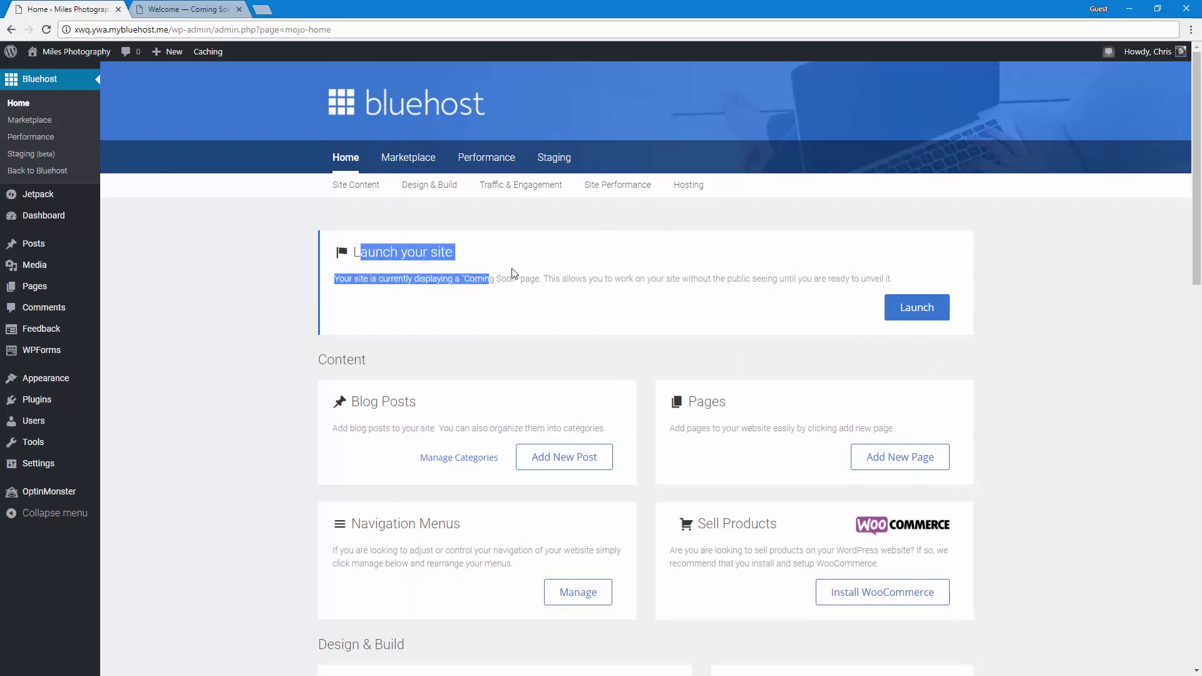
click(893, 277)
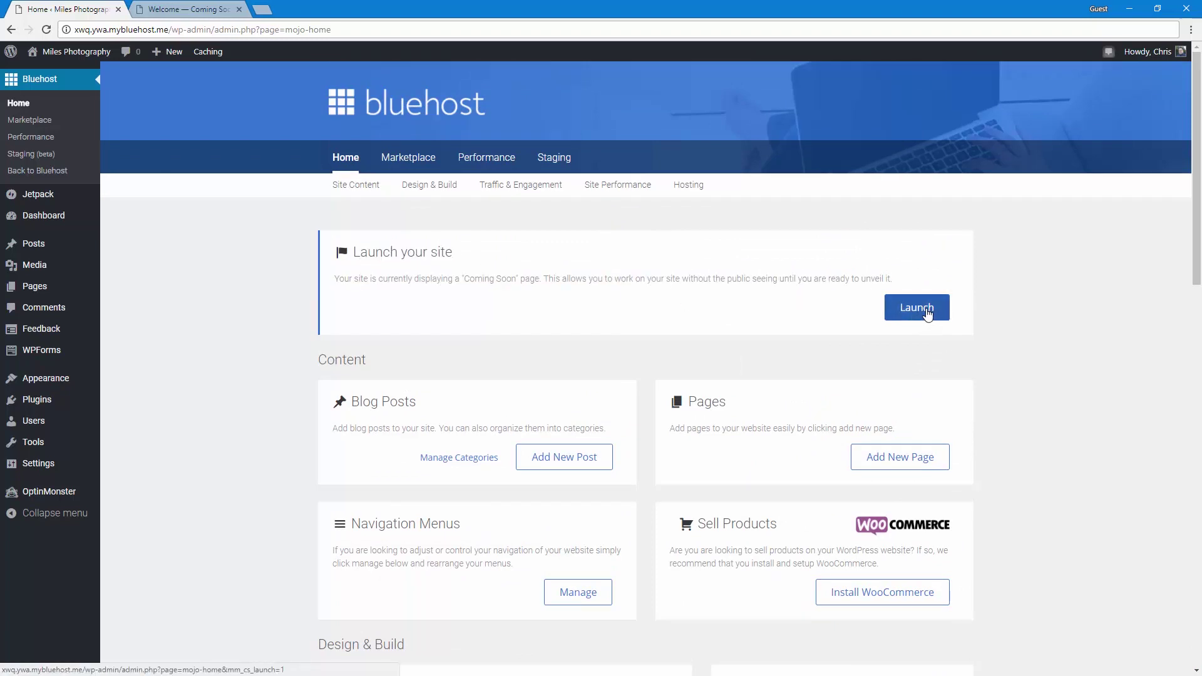
Step: Compare the visitors' Coming Soon page with the logged-in view of the site
click(179, 8)
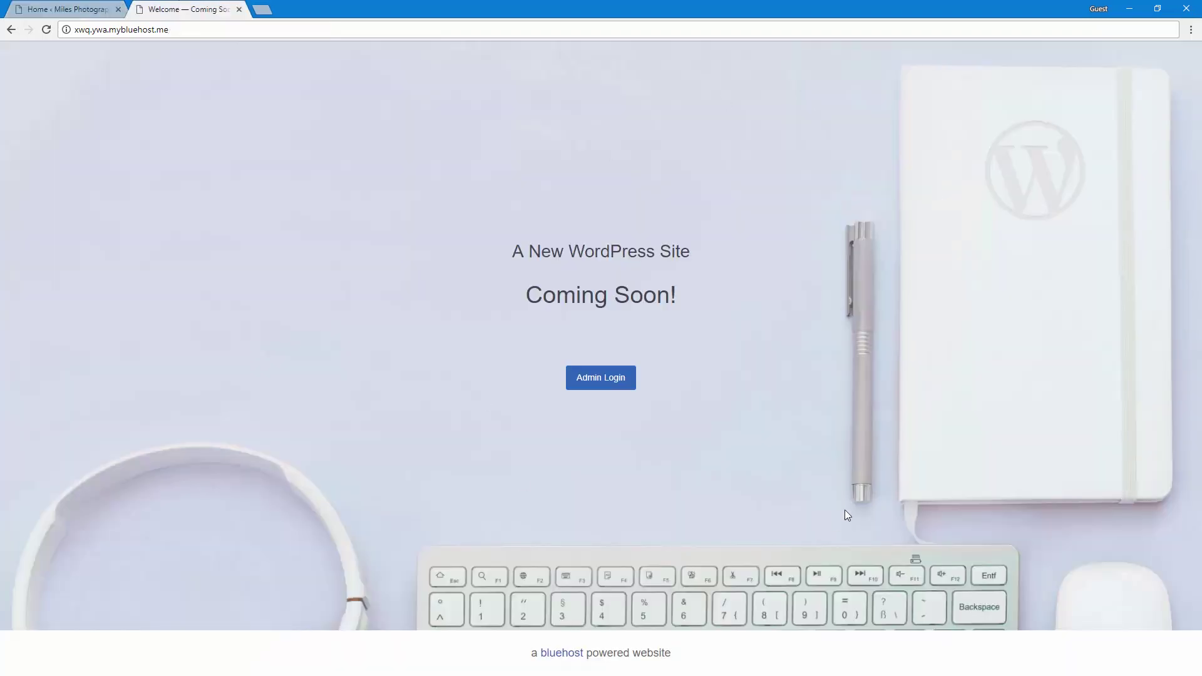
click(87, 7)
middle_click(85, 42)
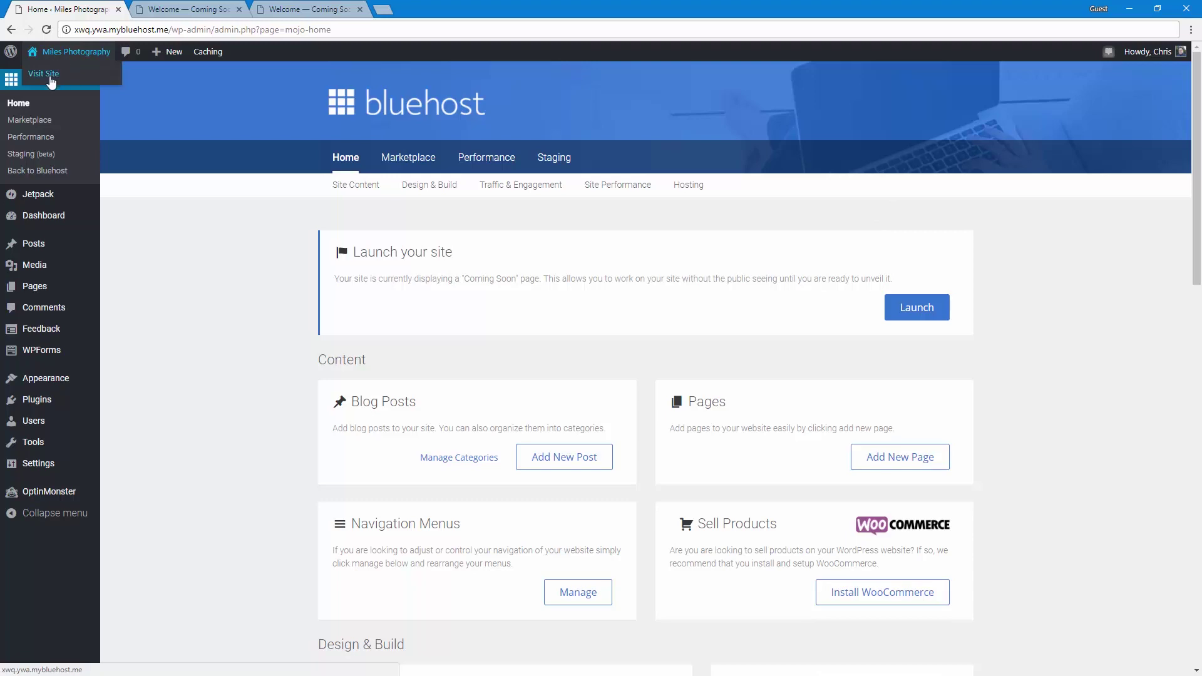
click(181, 9)
key(F5)
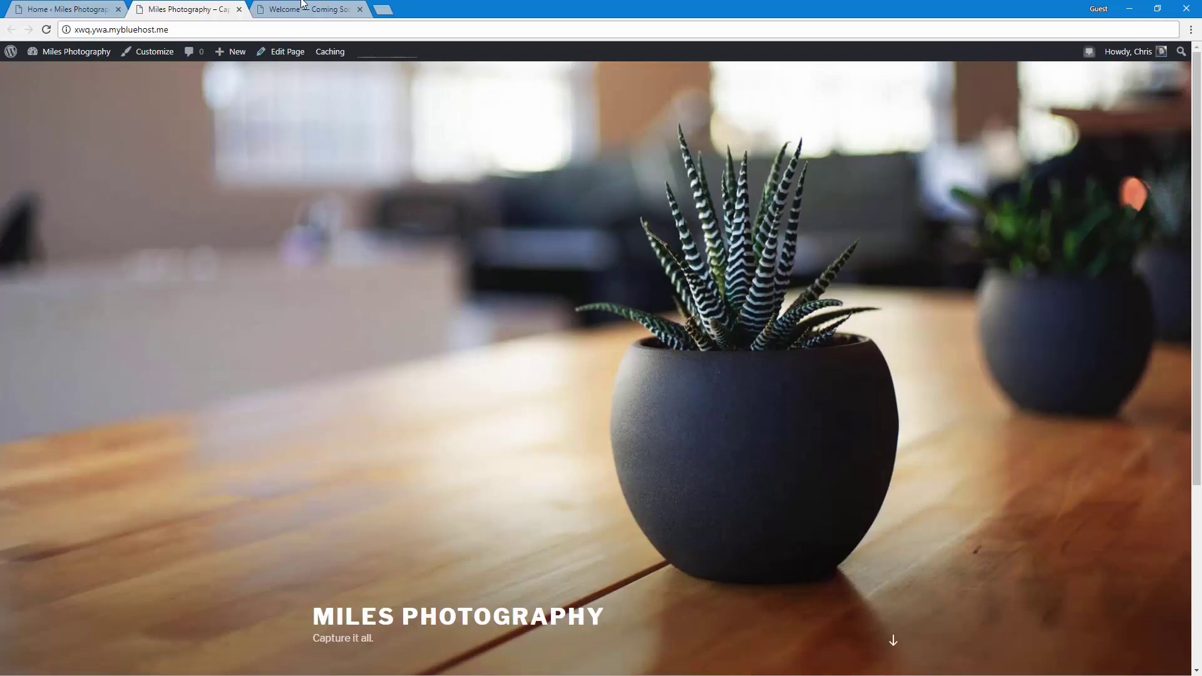
click(302, 8)
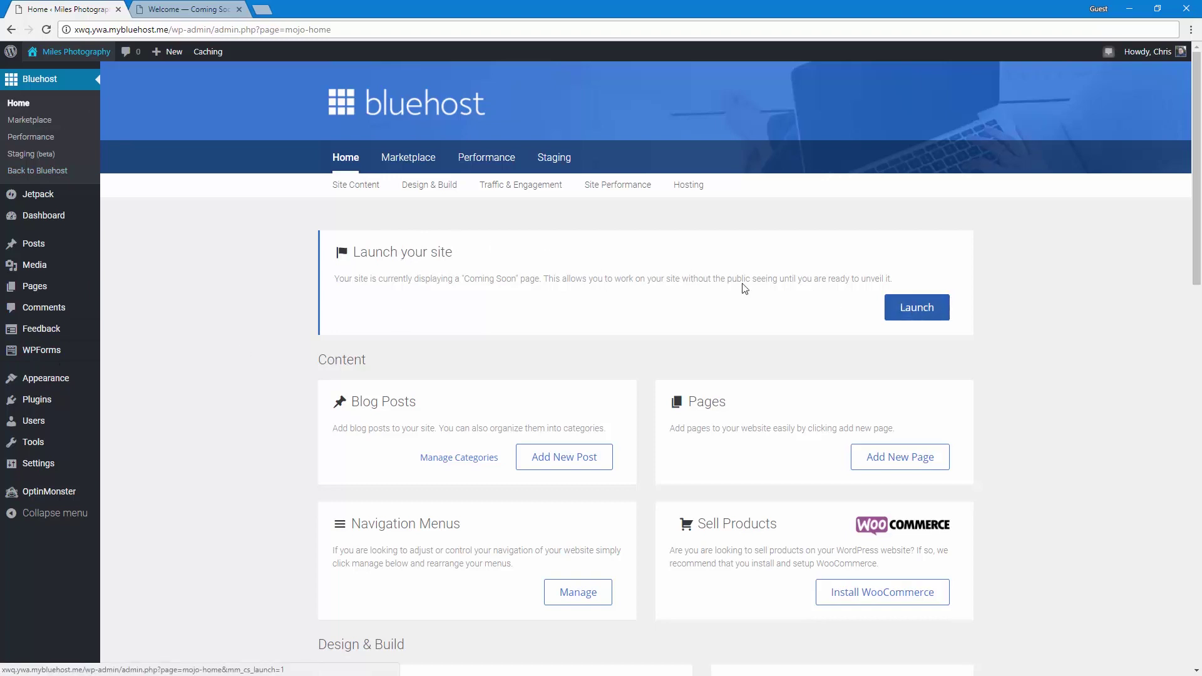
Step: Enter the business address 123 Cherry St., Provo, UT 84604 and continue
click(66, 213)
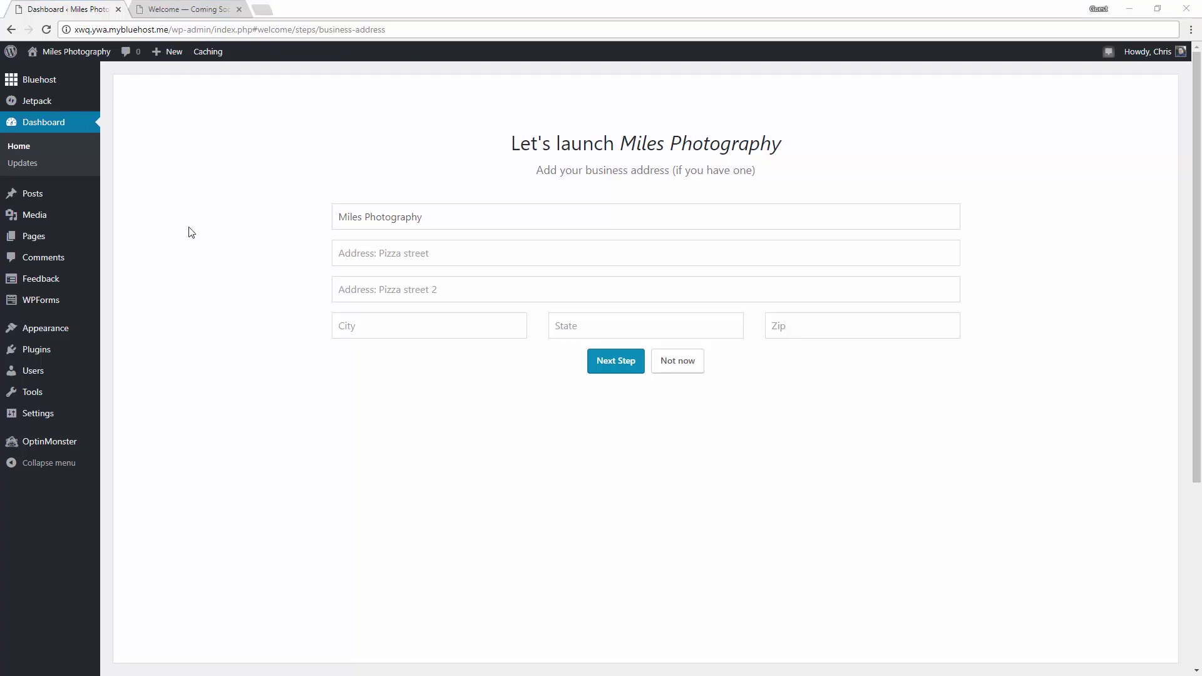
click(469, 254)
text(123 Cherry St.)
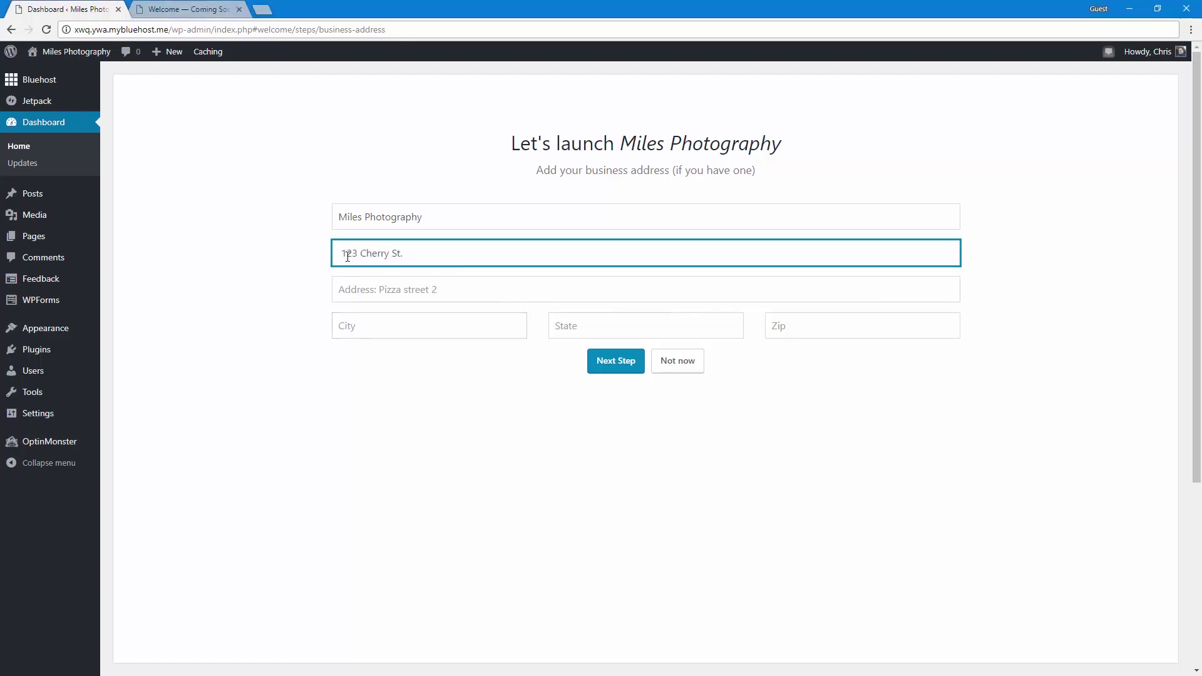
click(361, 319)
text(Provo)
key(Tab)
text(UT)
key(Tab)
text(84604)
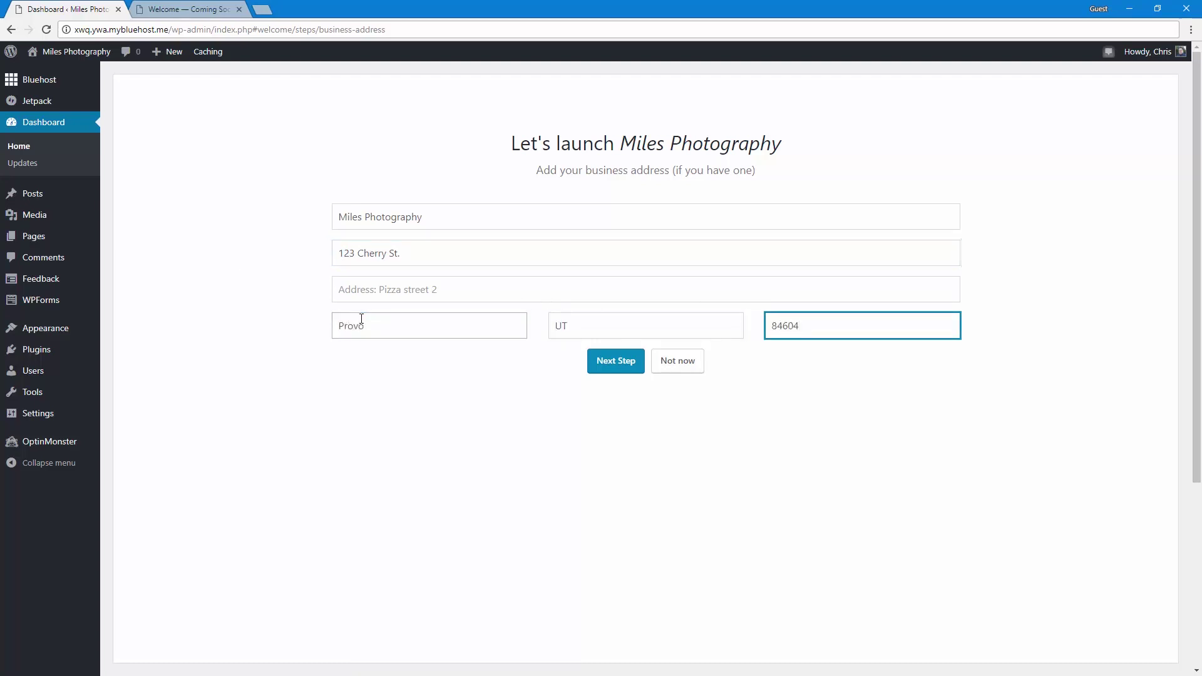
click(602, 363)
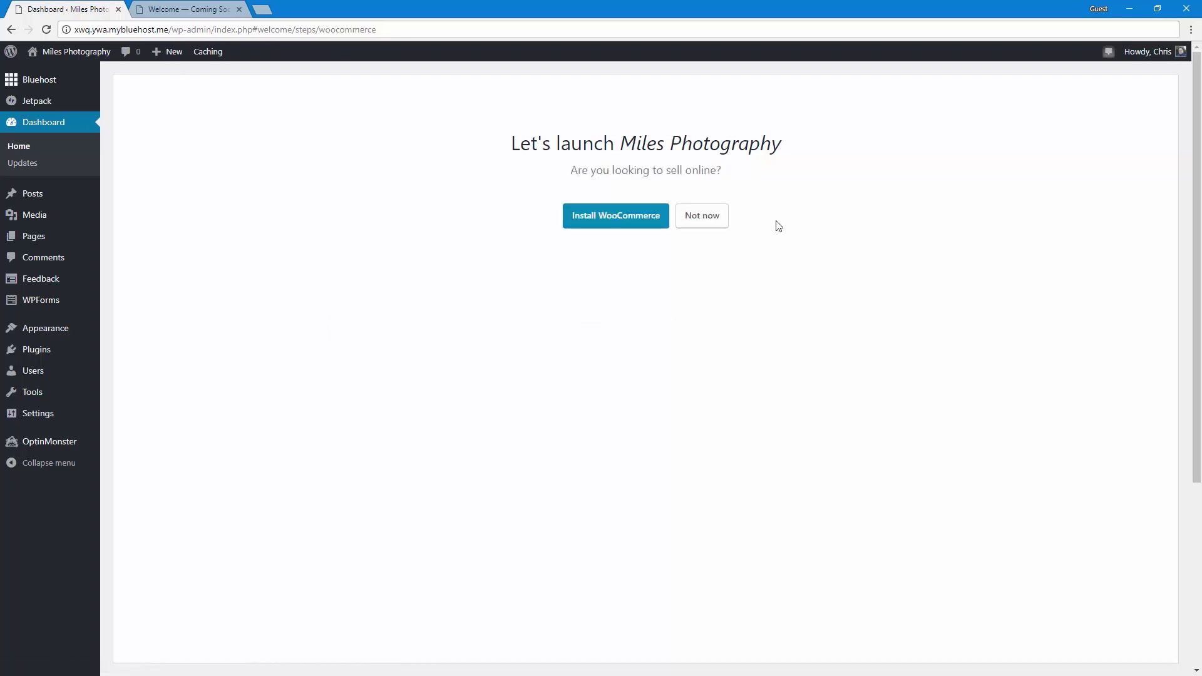
drag(562, 167, 739, 163)
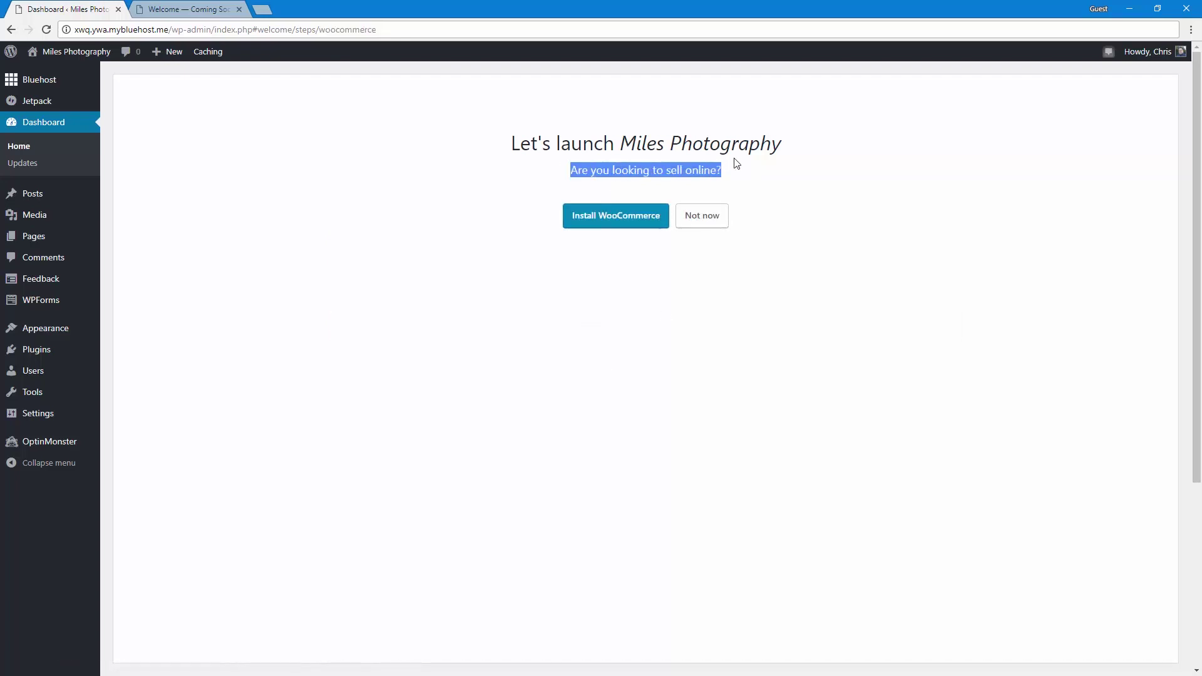
click(731, 167)
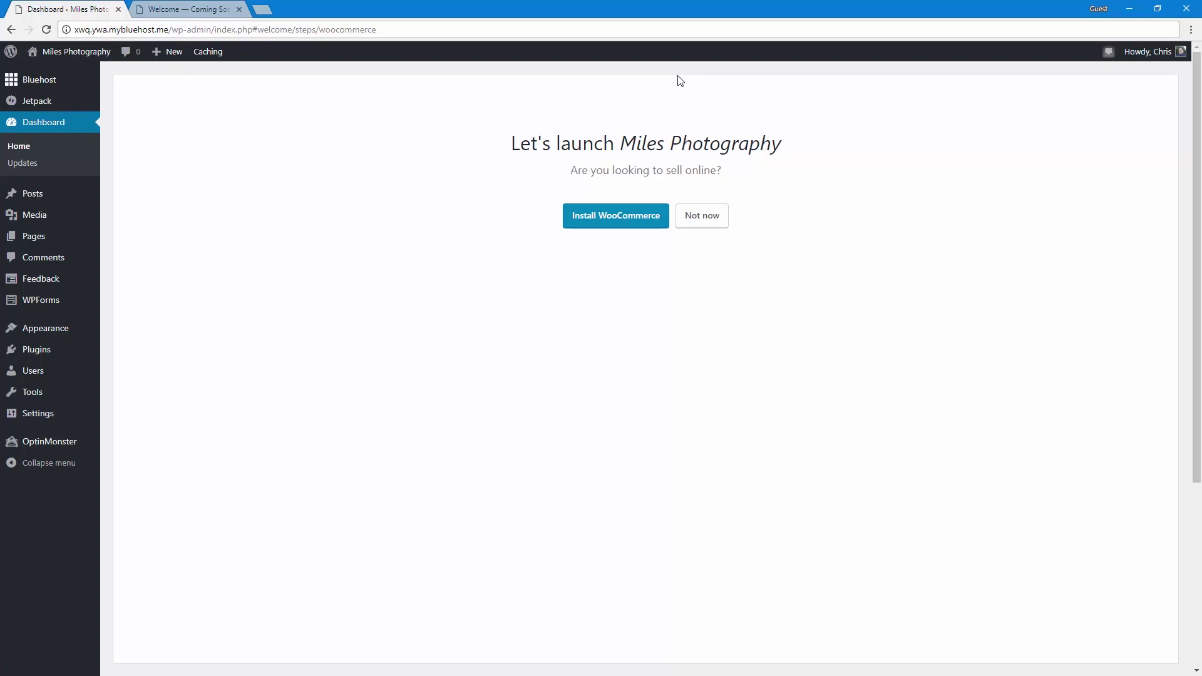
Step: Skip online selling and open the Home page from the Pages list
click(687, 229)
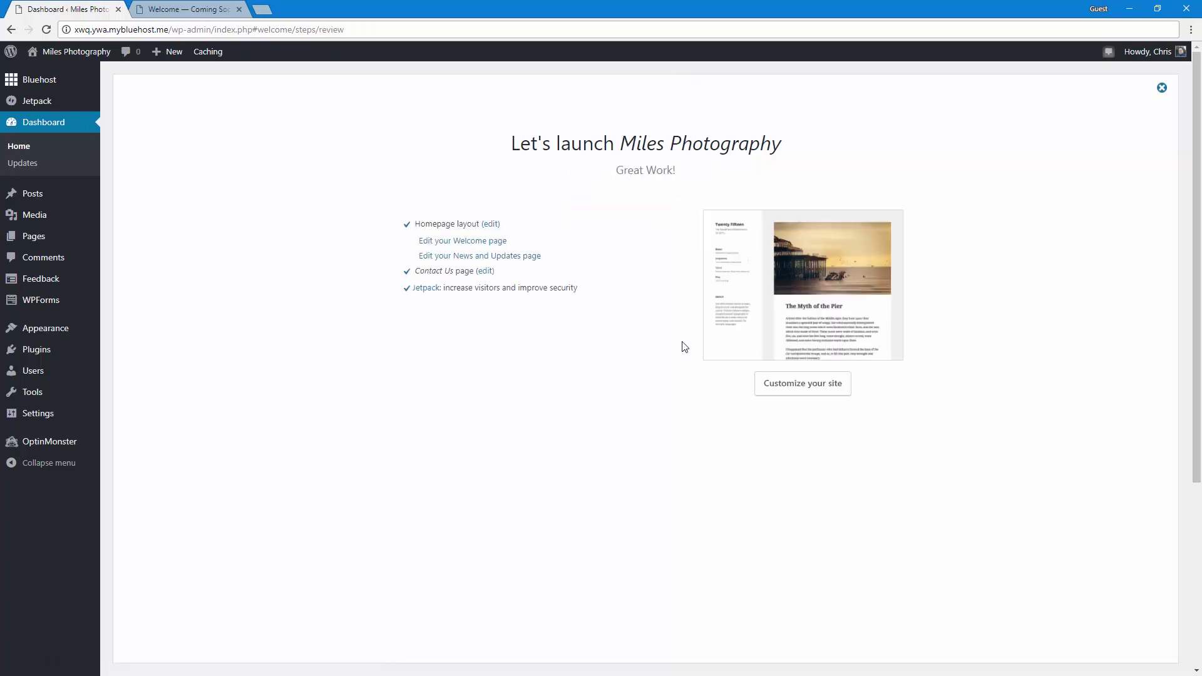
click(62, 190)
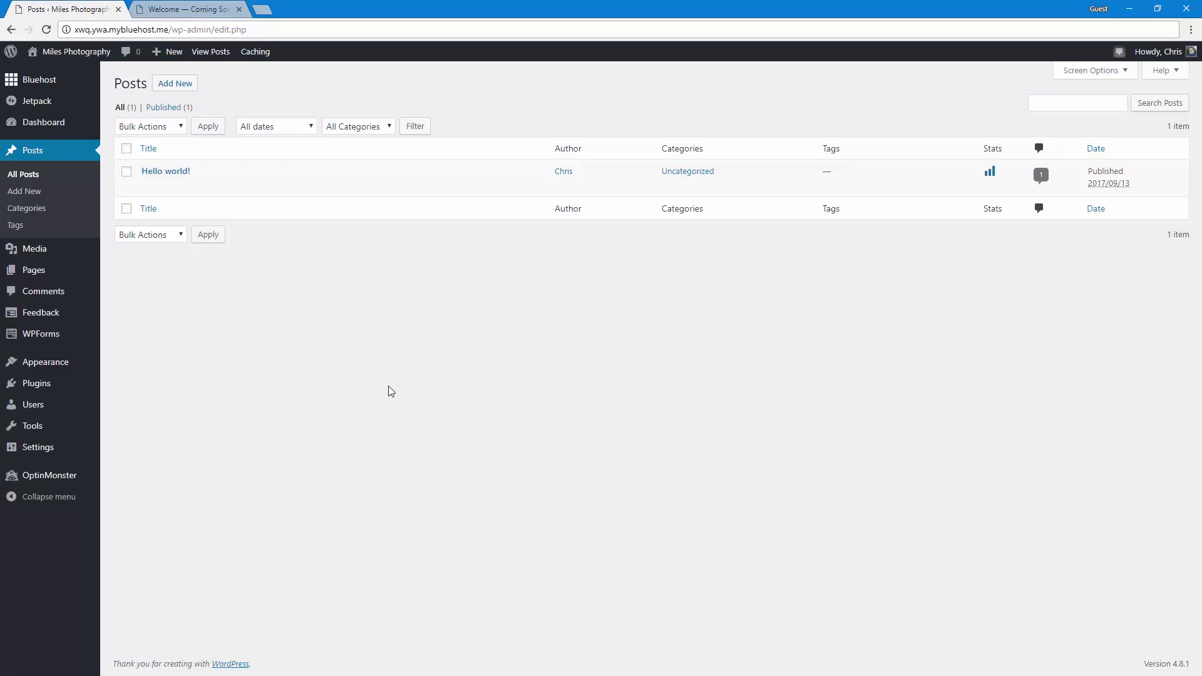
click(52, 282)
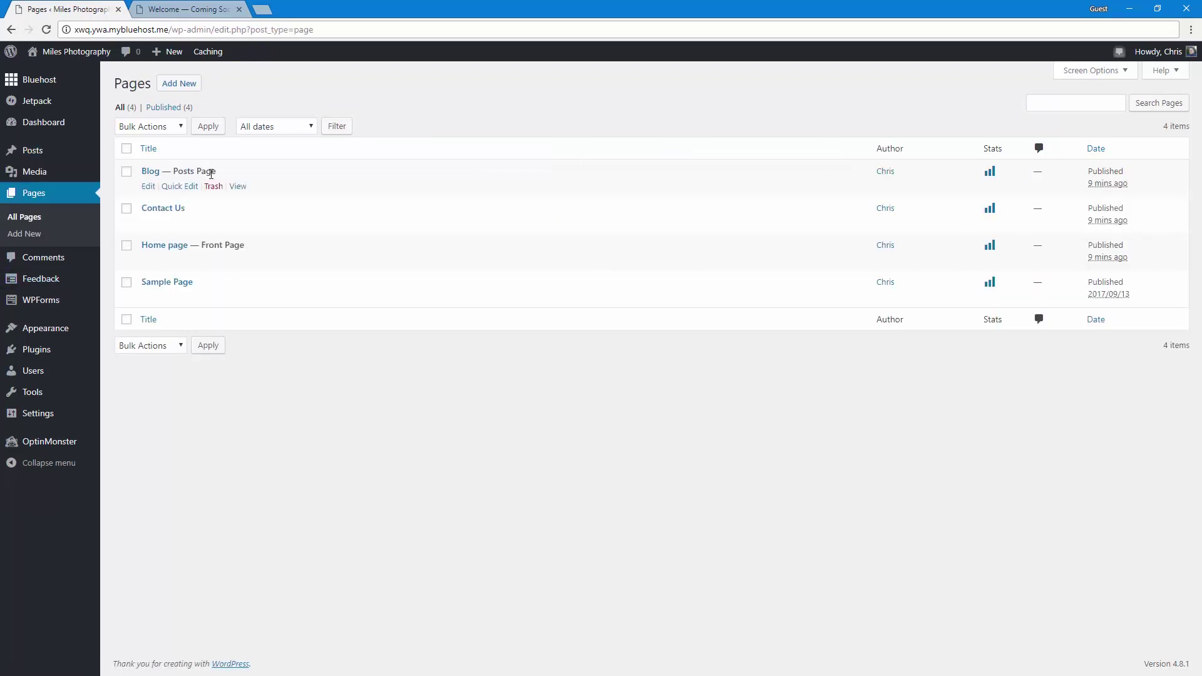
mouse_move(178, 215)
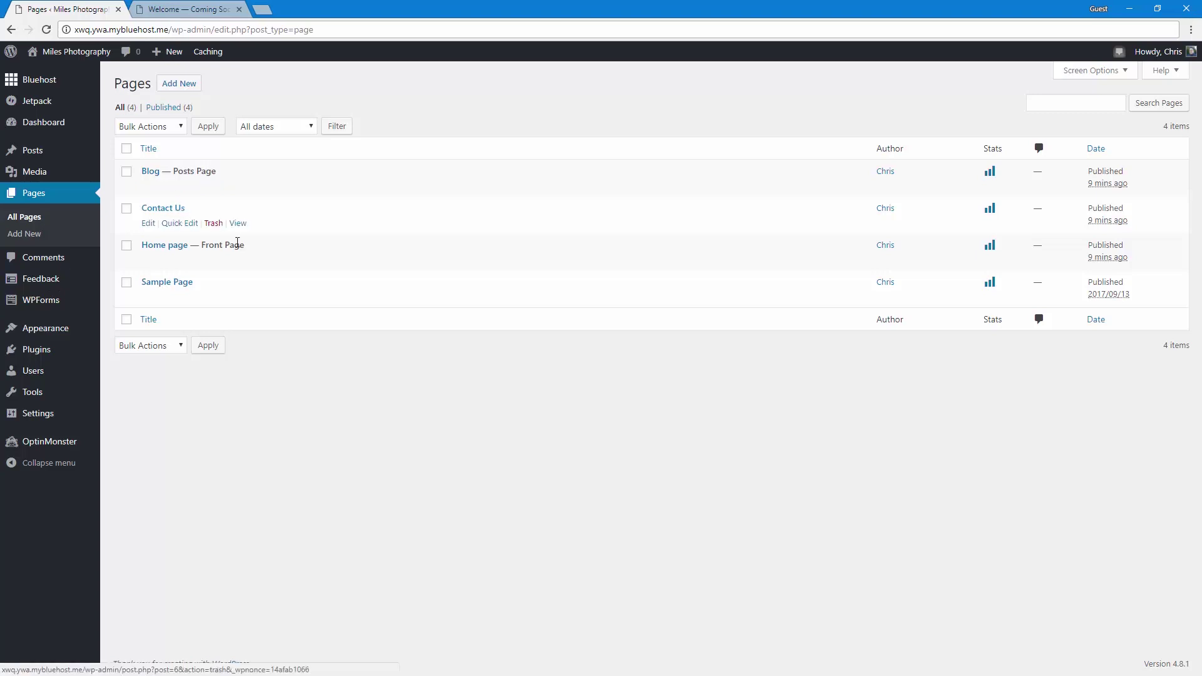
click(159, 253)
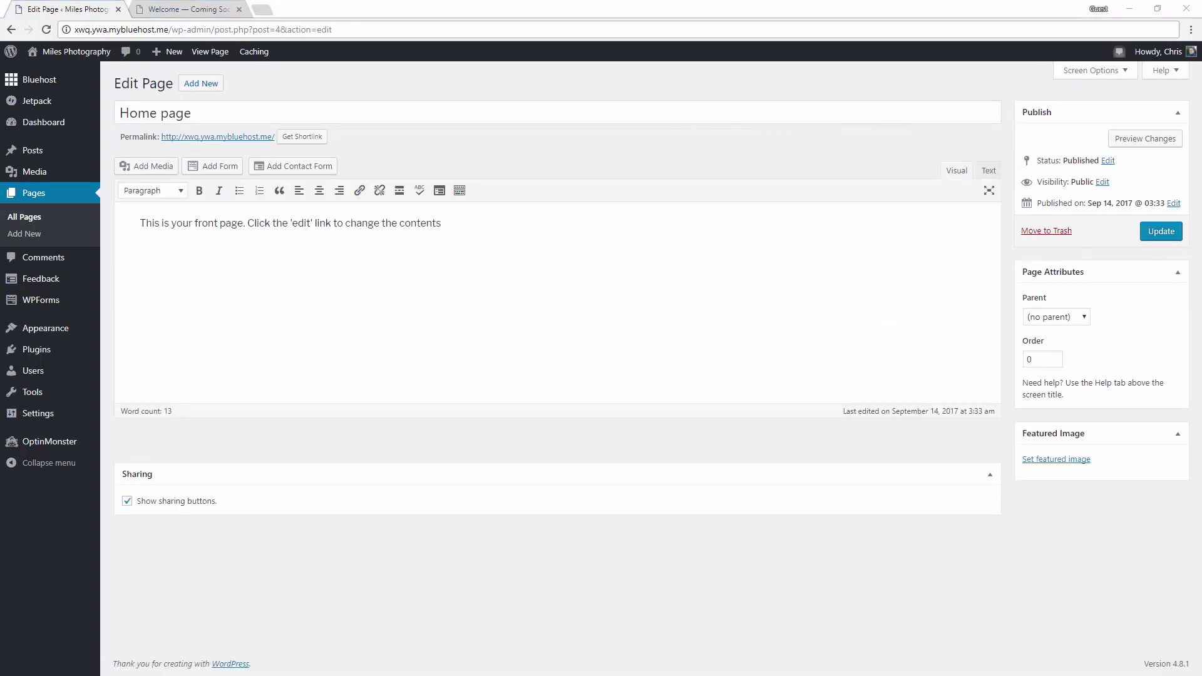
Step: Replace the Home page body with the photographer introduction and update it
click(295, 286)
key(ctrl+a)
text(Hi, I'm Chris. Sometimes I take photos, and this website shows them off. :) If you'd like me to take photos at your event or get a portrait taken, let's get in touch.)
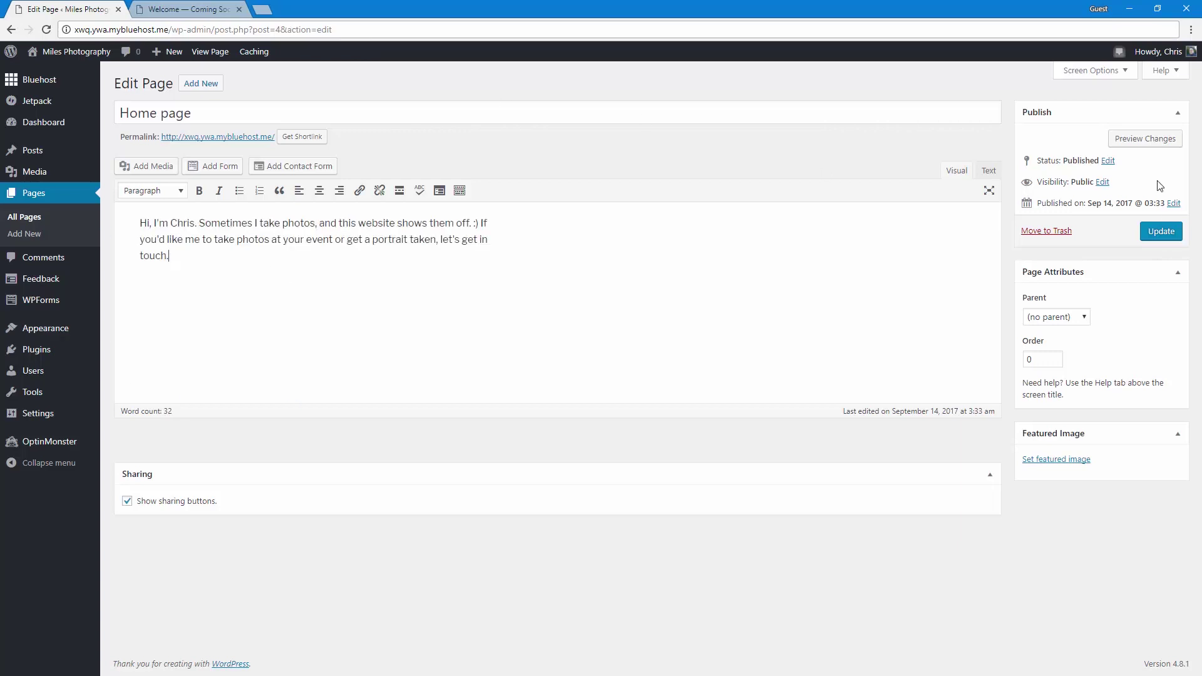
click(1163, 233)
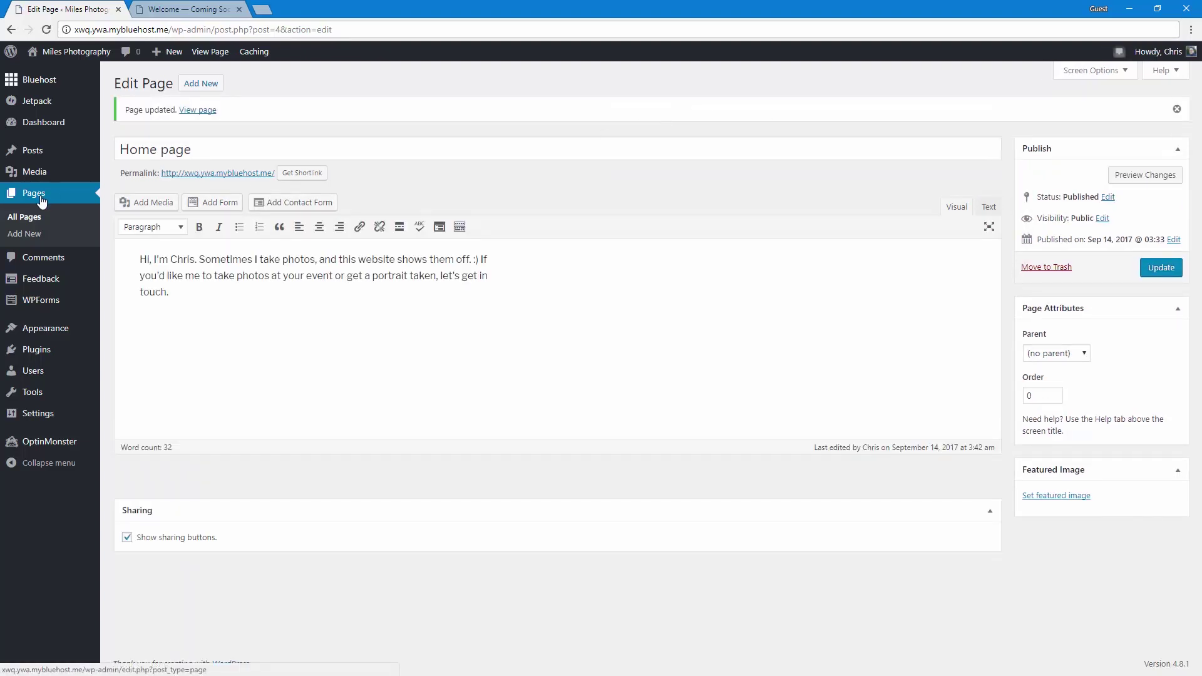
click(41, 199)
mouse_move(165, 212)
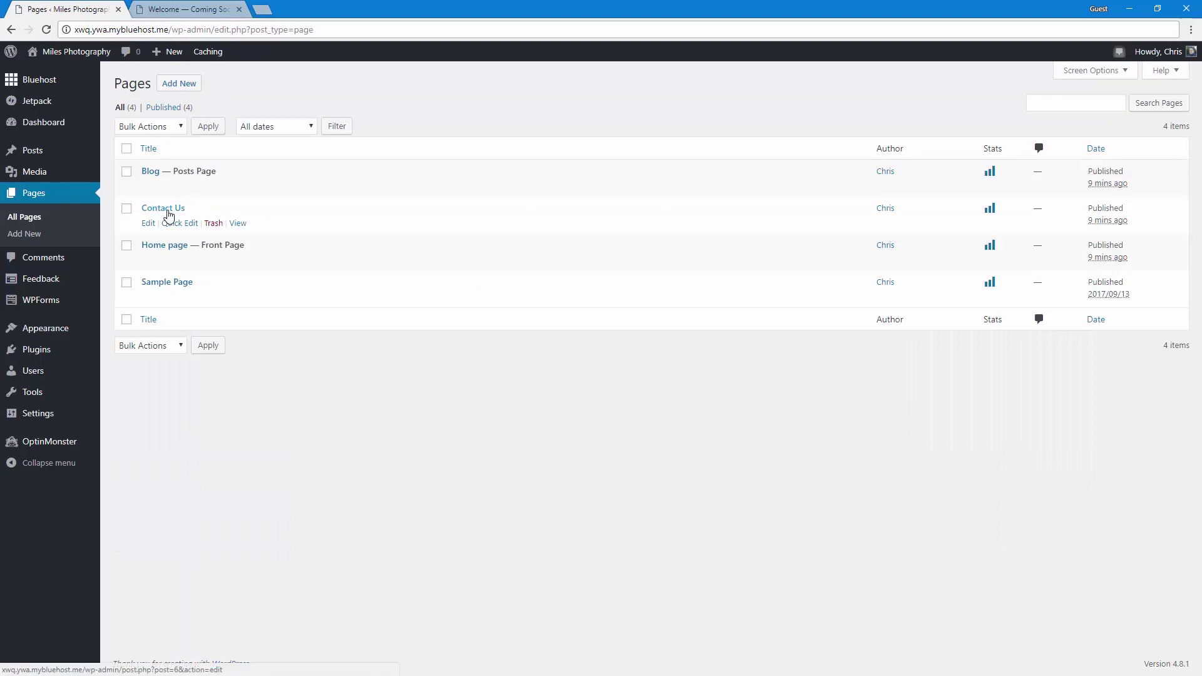
Step: Rename the Contact Us page to 'Contact Me'
click(168, 209)
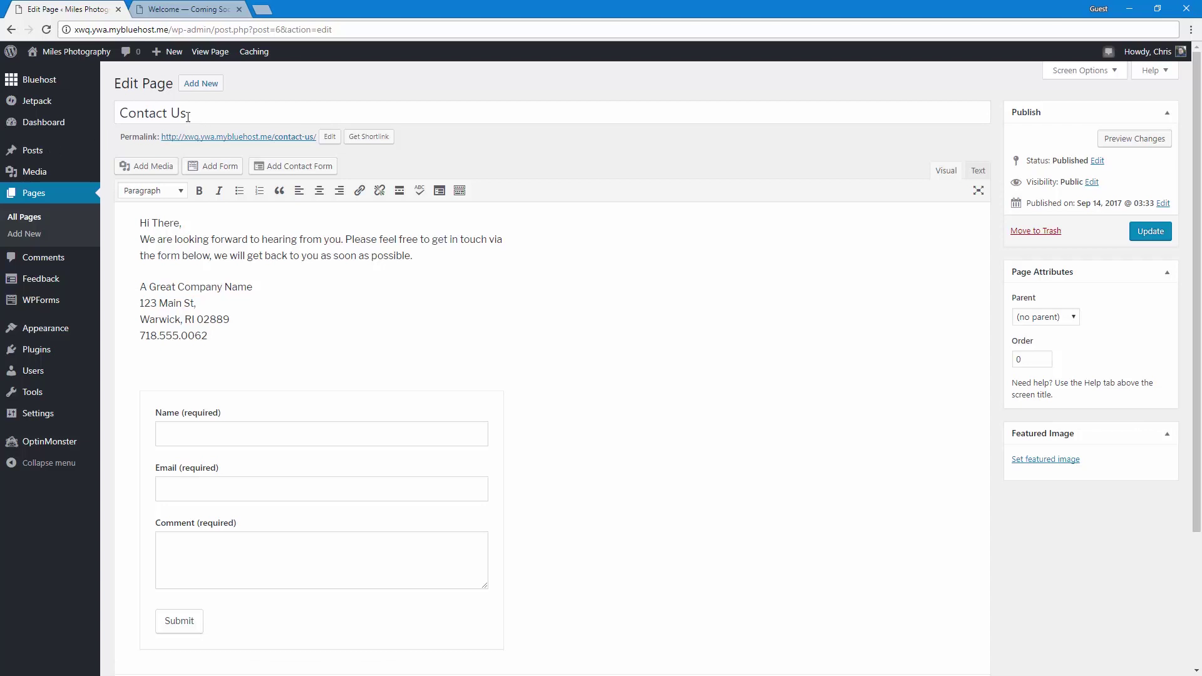
double_click(215, 119)
text(Me)
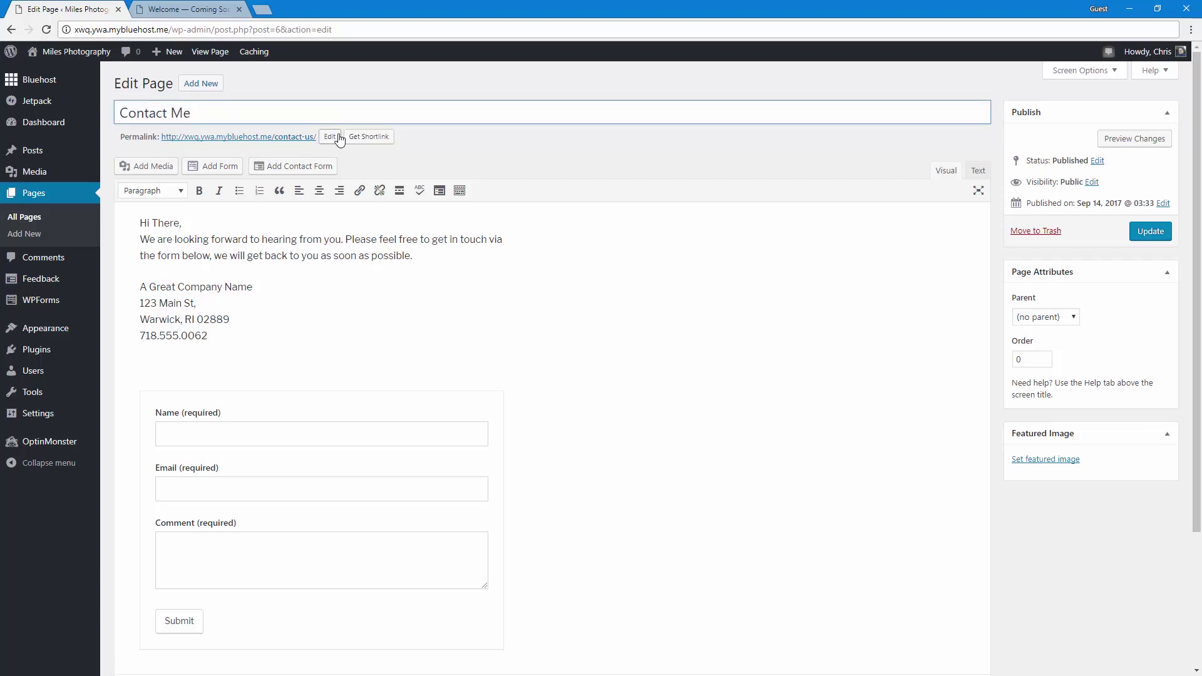
click(438, 167)
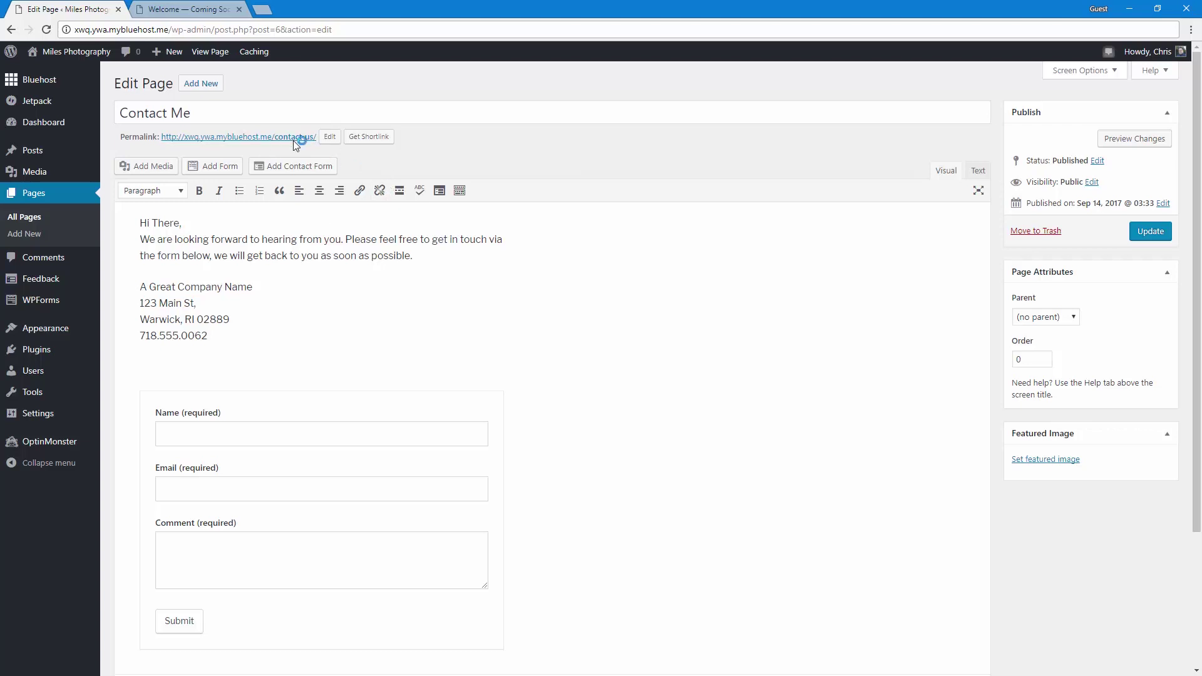
Step: Shorten the page's permalink slug to 'contact'
click(328, 138)
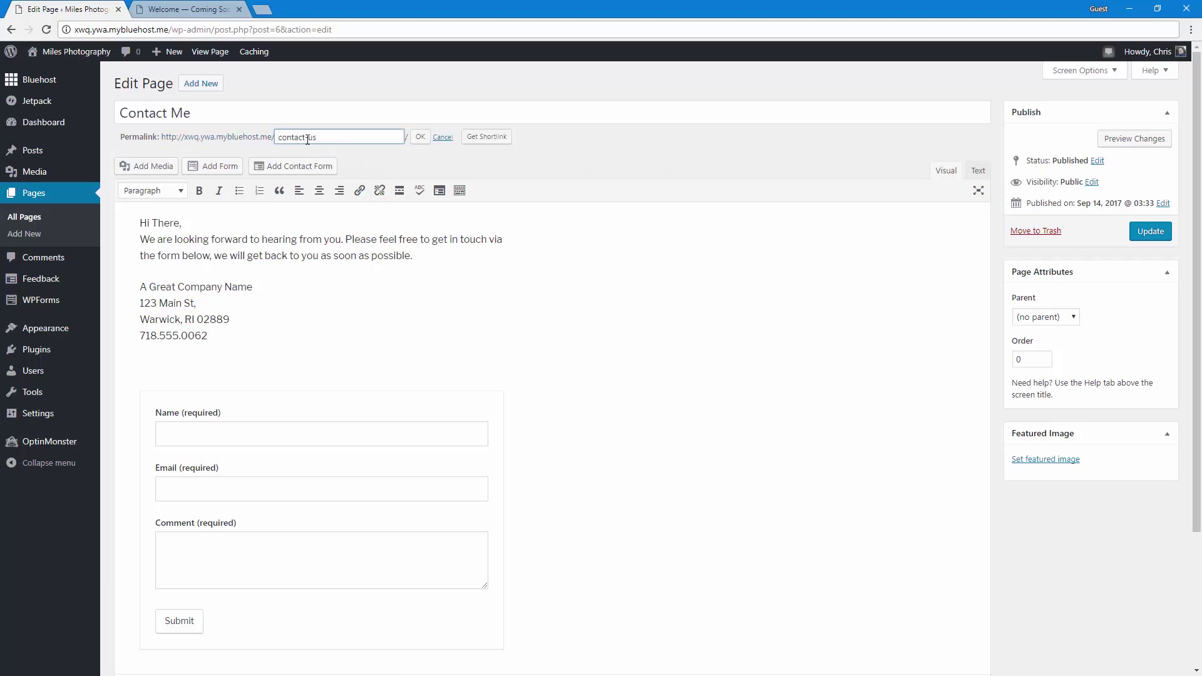
drag(304, 137, 408, 142)
key(BackSpace)
key(Tab)
key(Return)
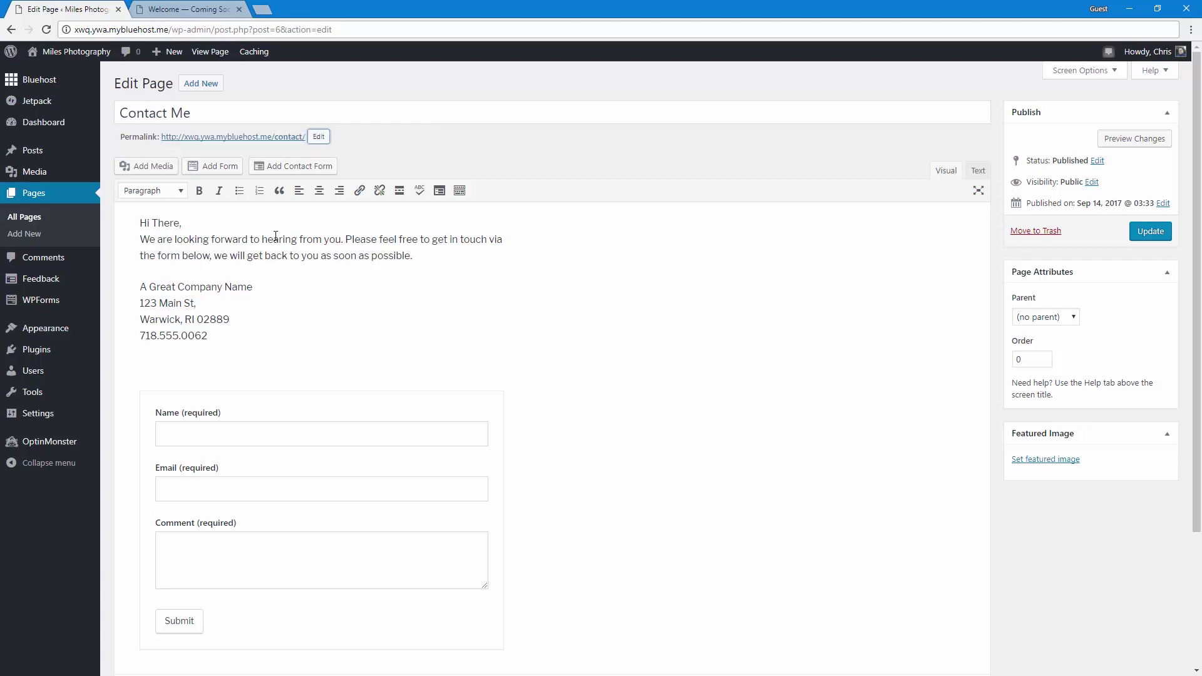
click(275, 236)
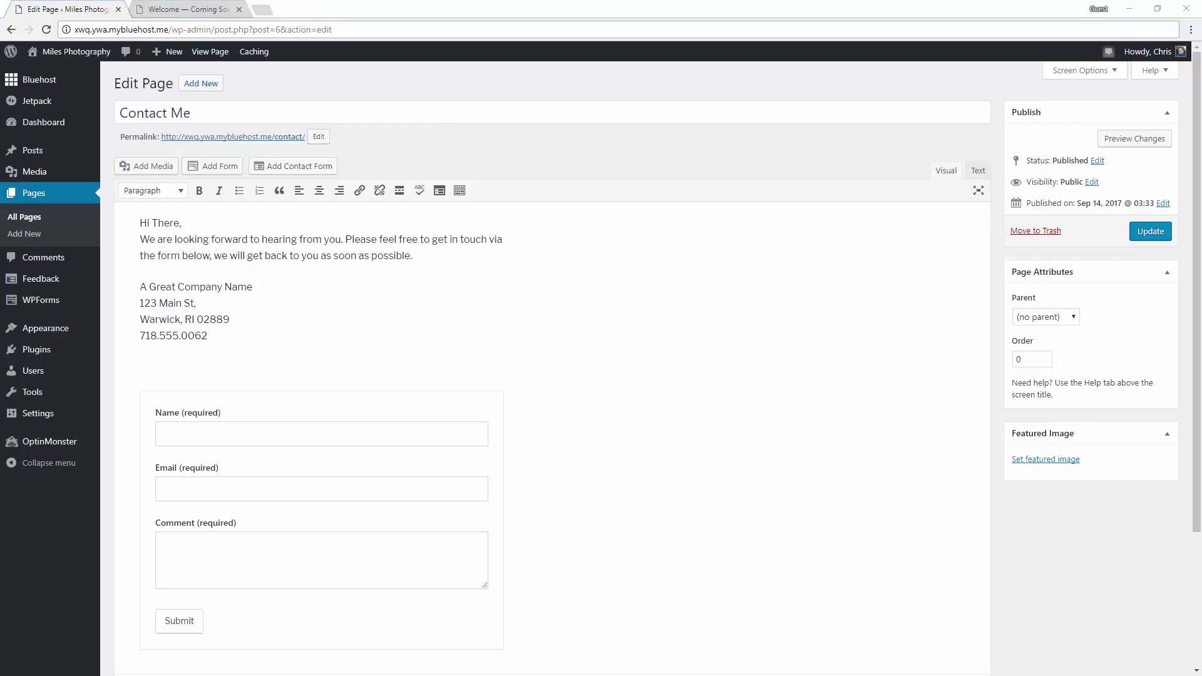
Step: Replace the body with the Miles Photo address text and update the page
drag(212, 335, 118, 219)
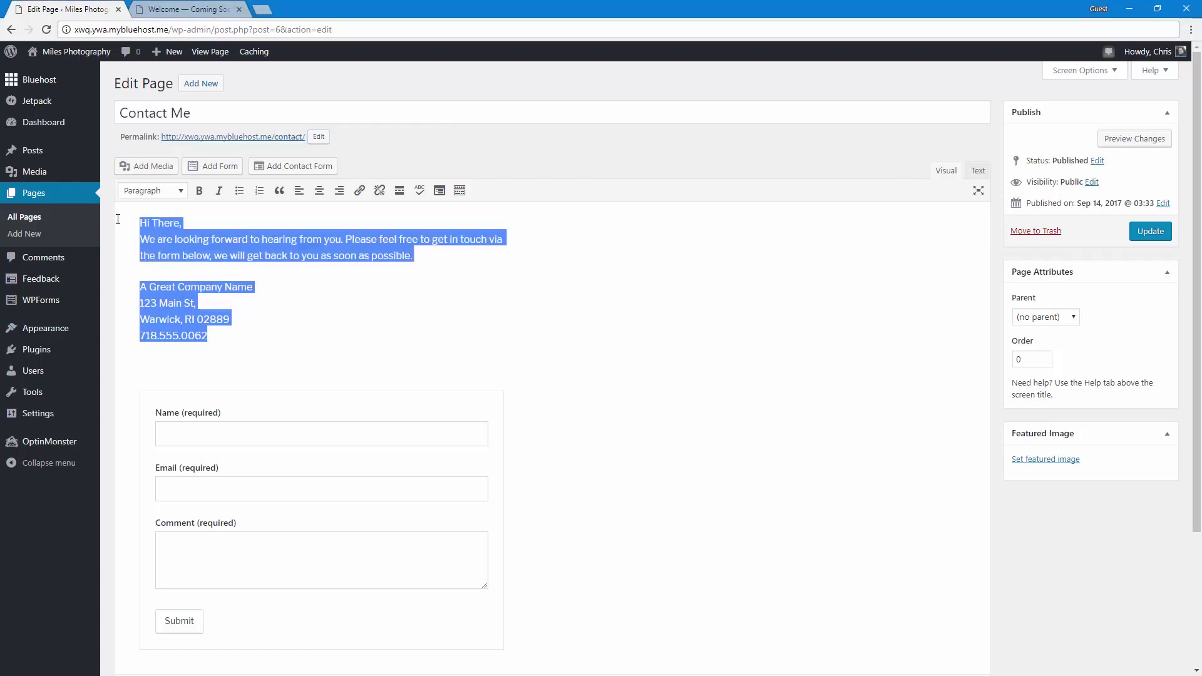
key(ctrl+v)
scroll(217, 375, up, 3)
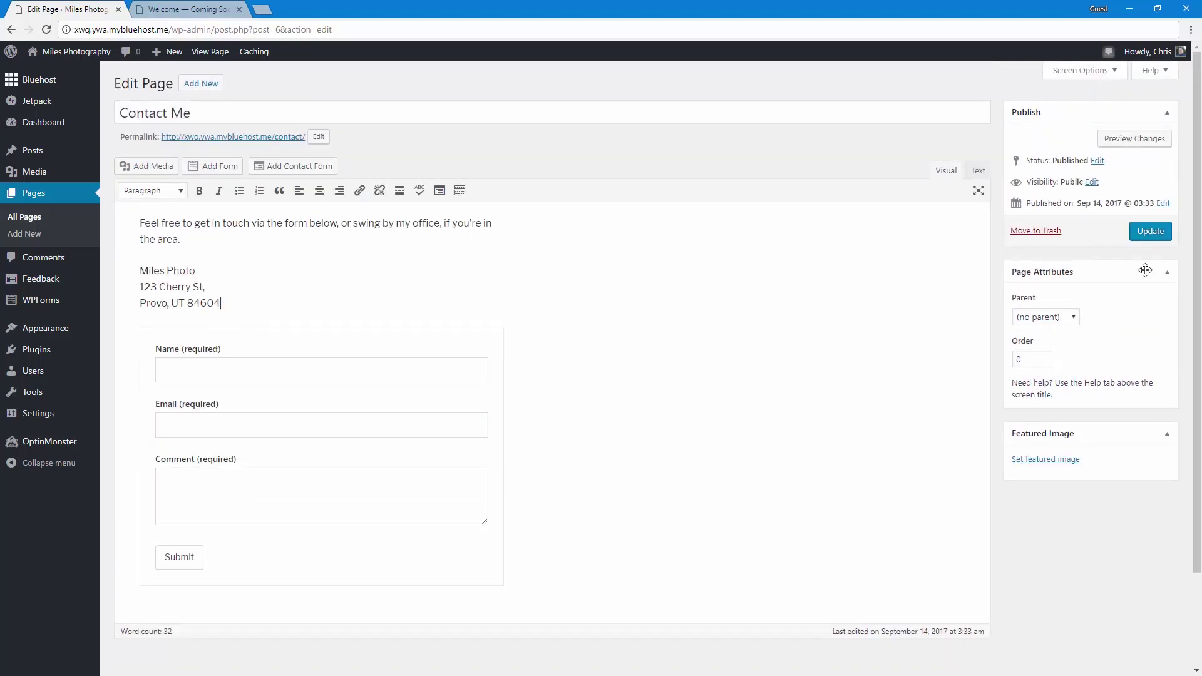
click(1150, 231)
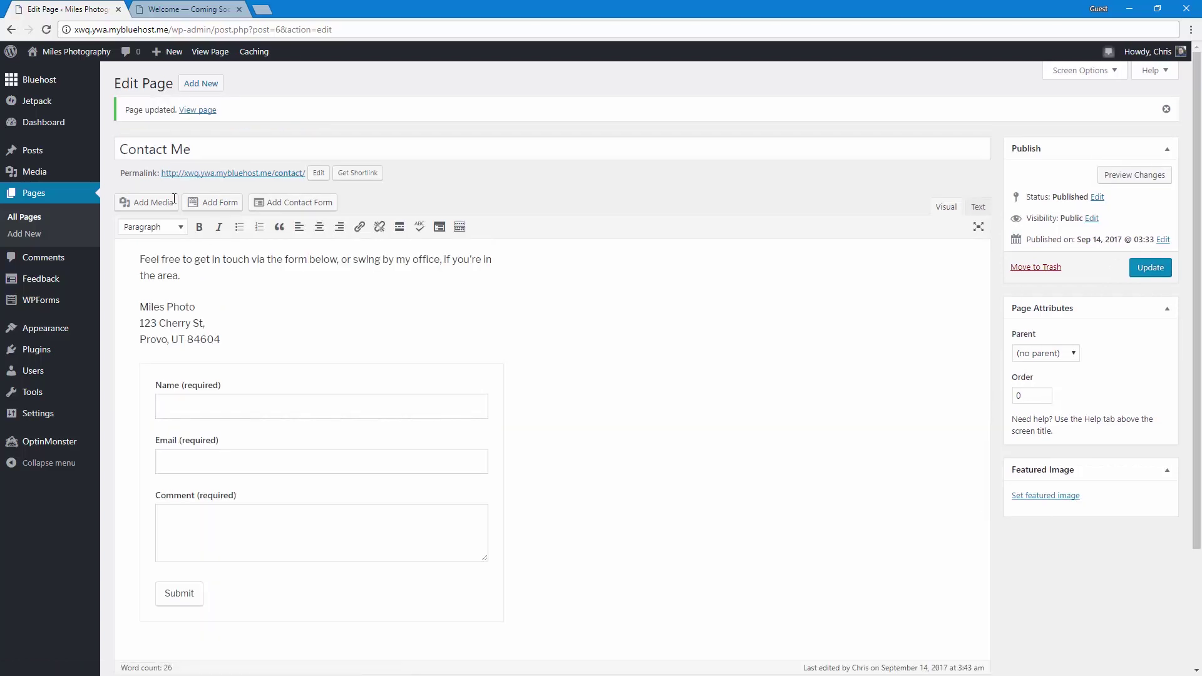
Step: Review the new introduction on the live Miles Photography homepage, then return to the Dashboard
click(72, 53)
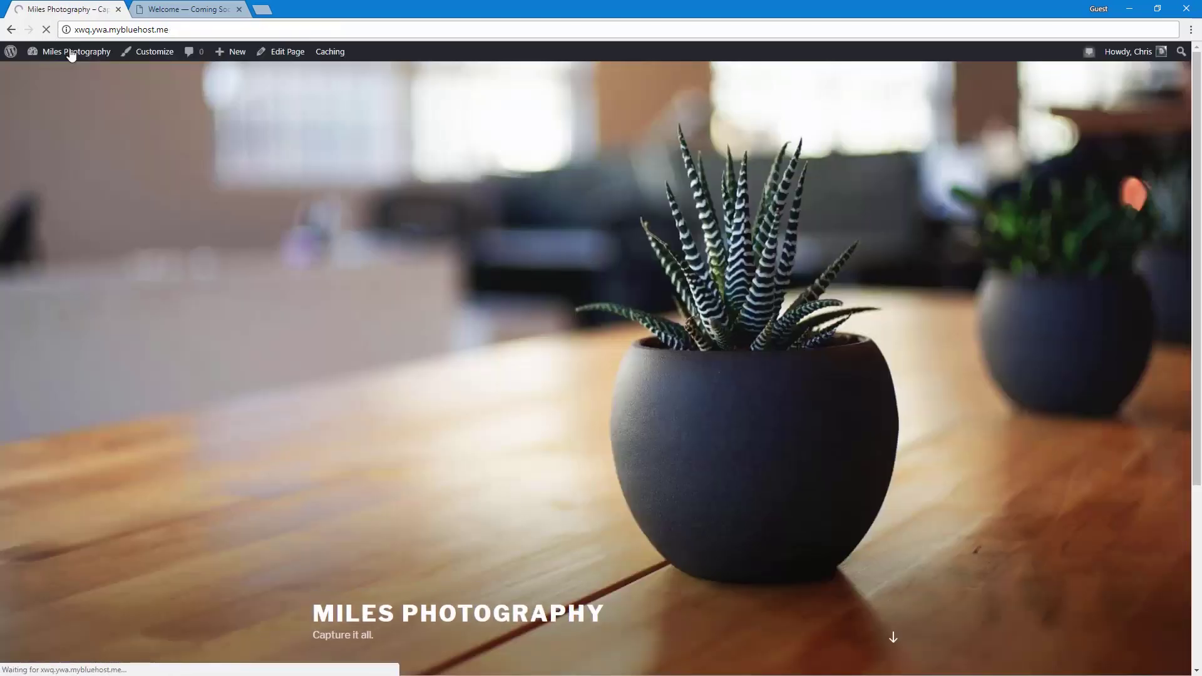
scroll(307, 382, down, 4)
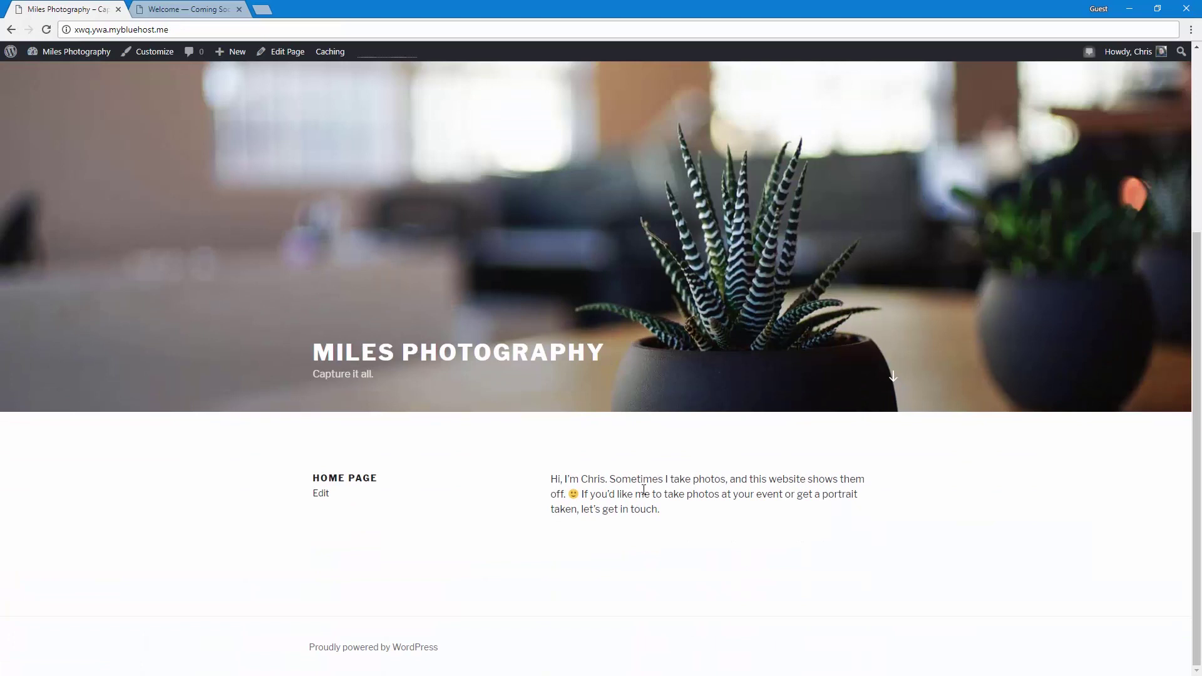
scroll(644, 493, up, 1)
scroll(644, 493, down, 1)
scroll(553, 490, up, 2)
scroll(554, 485, up, 2)
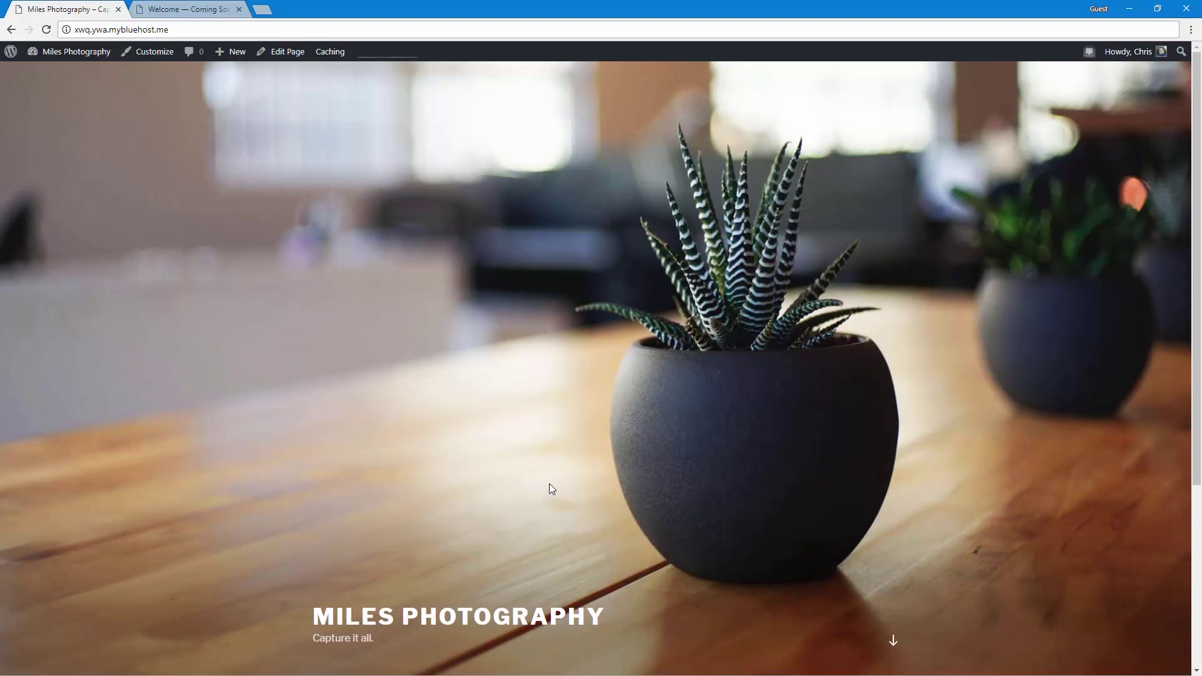
mouse_move(75, 52)
click(90, 61)
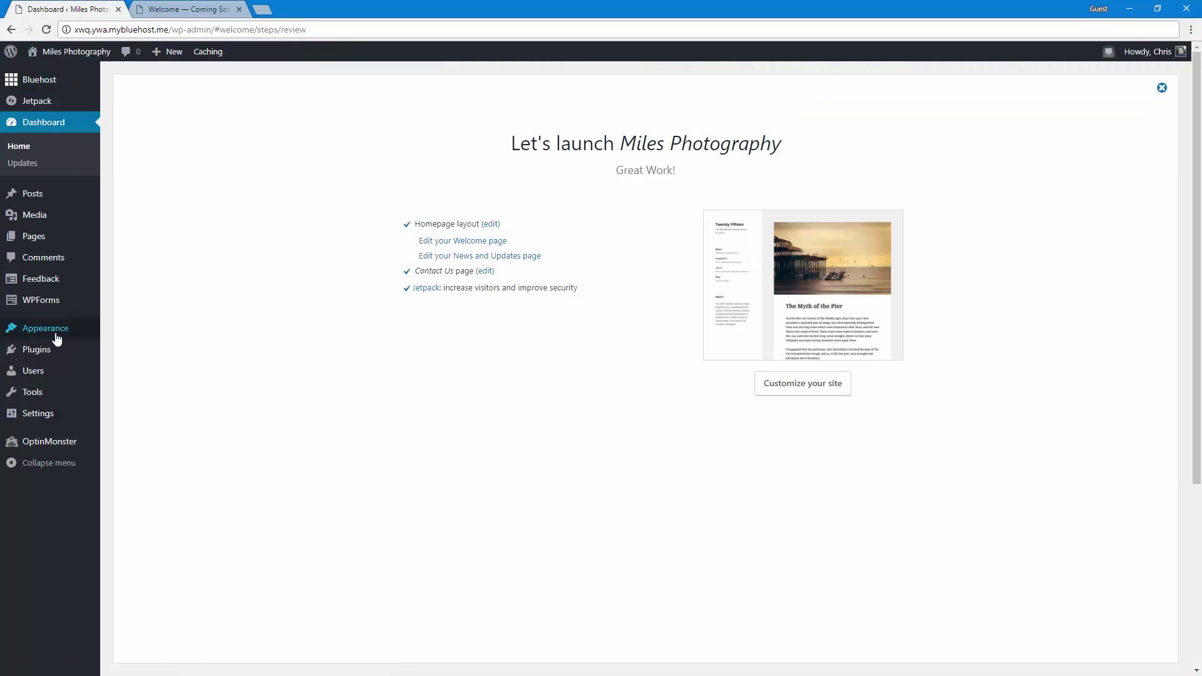
Step: Look over the installed themes and open the Premium Themes marketplace
click(74, 336)
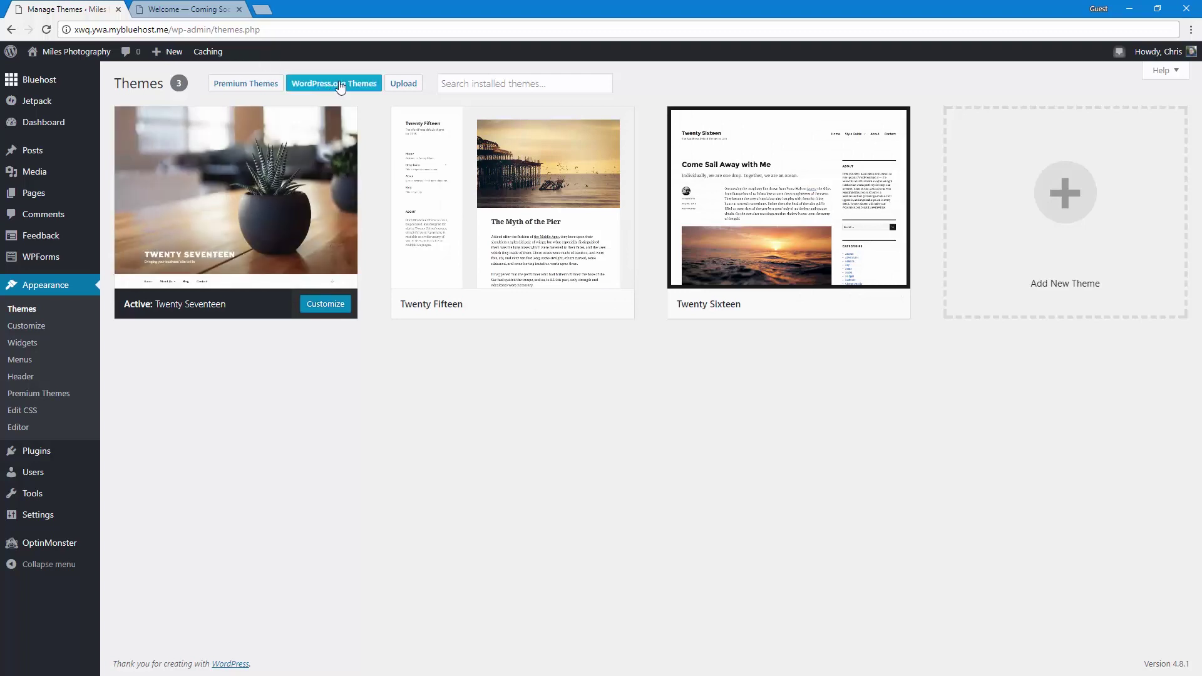
click(250, 86)
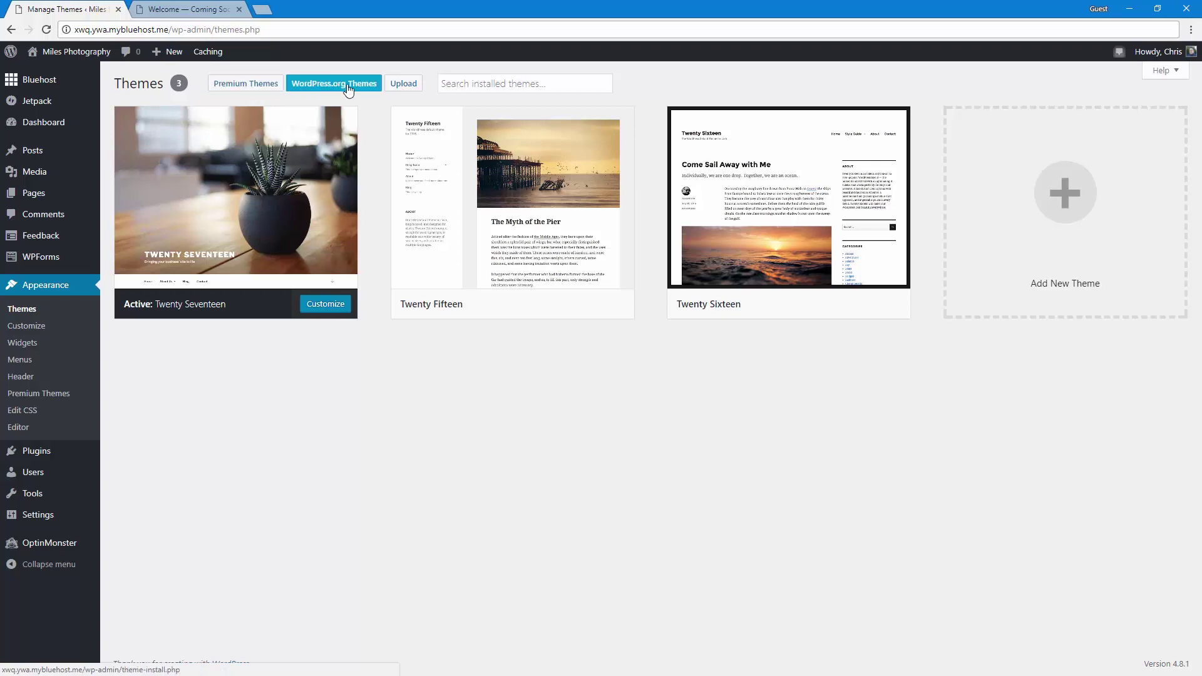
click(253, 91)
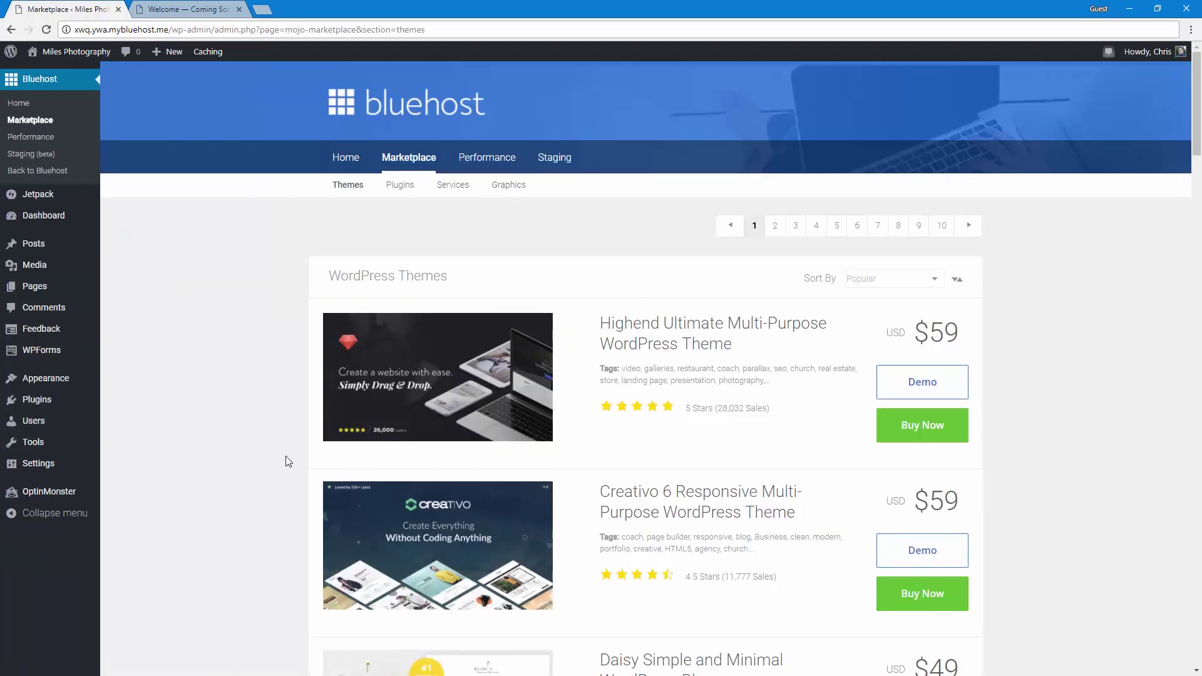
Step: Browse the Bluehost premium theme listings such as Highend, Creativo and Daisy
scroll(288, 461, down, 8)
scroll(288, 461, down, 1)
scroll(288, 461, down, 6)
scroll(288, 461, down, 9)
scroll(288, 461, down, 10)
scroll(288, 461, down, 4)
scroll(288, 461, down, 6)
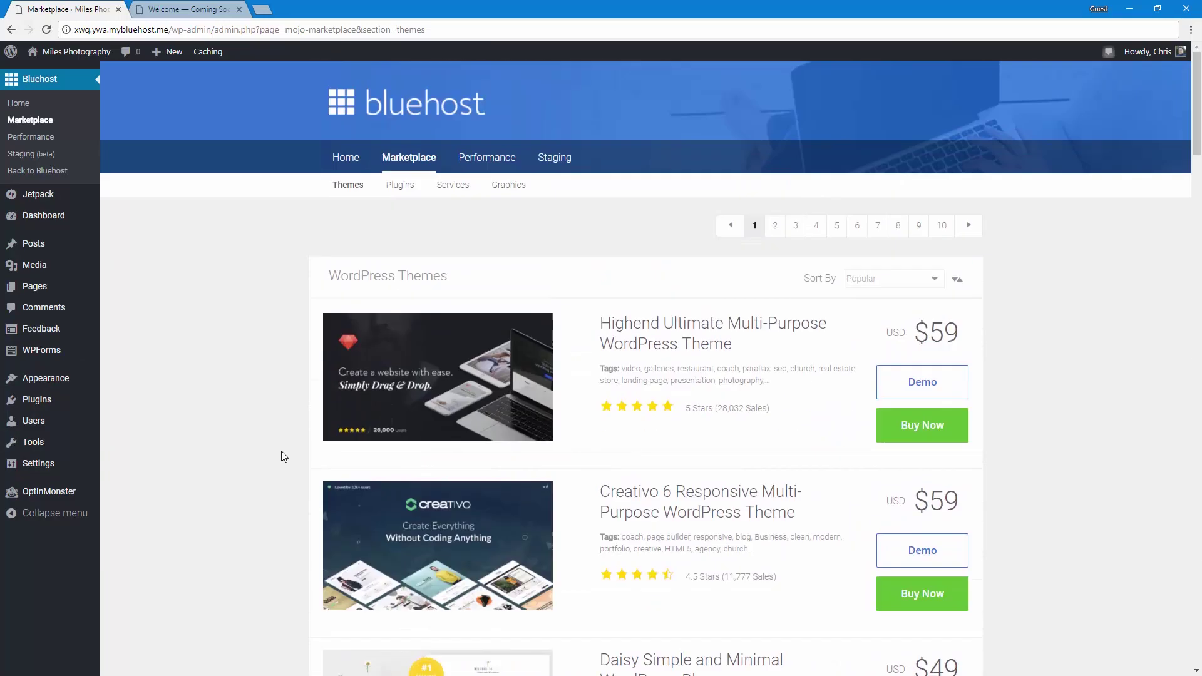
scroll(274, 453, down, 2)
scroll(273, 452, down, 5)
scroll(273, 452, down, 7)
scroll(273, 453, down, 8)
scroll(273, 453, down, 6)
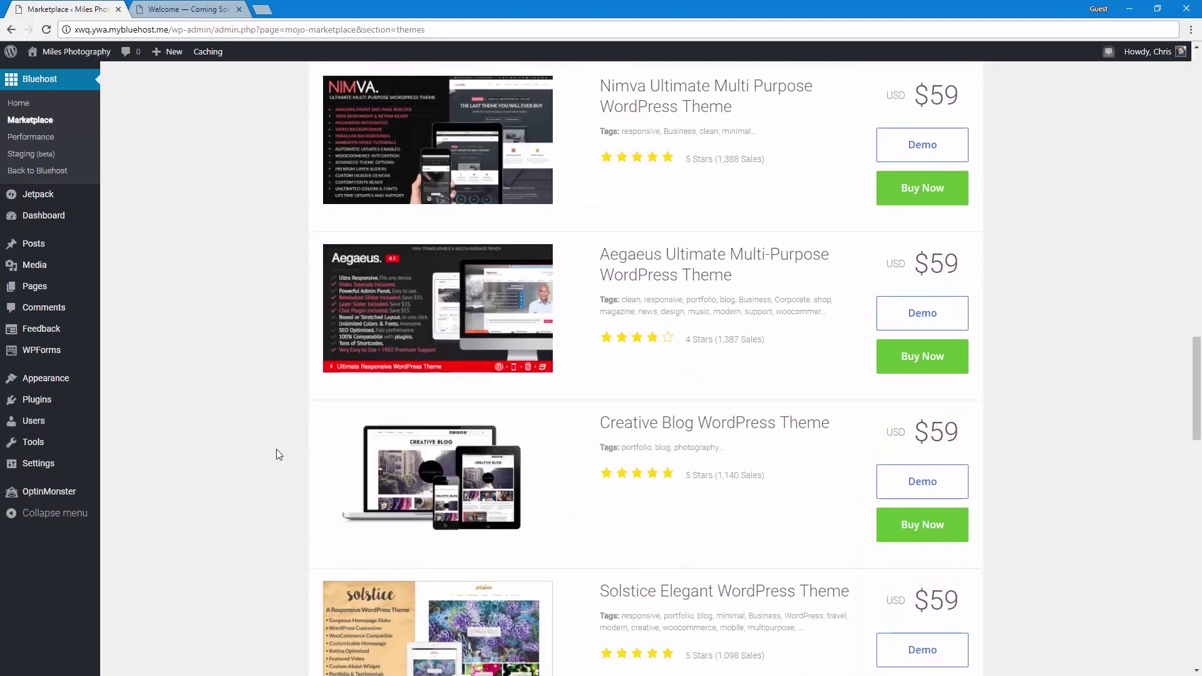
scroll(278, 453, up, 9)
scroll(278, 454, up, 9)
scroll(278, 454, up, 9)
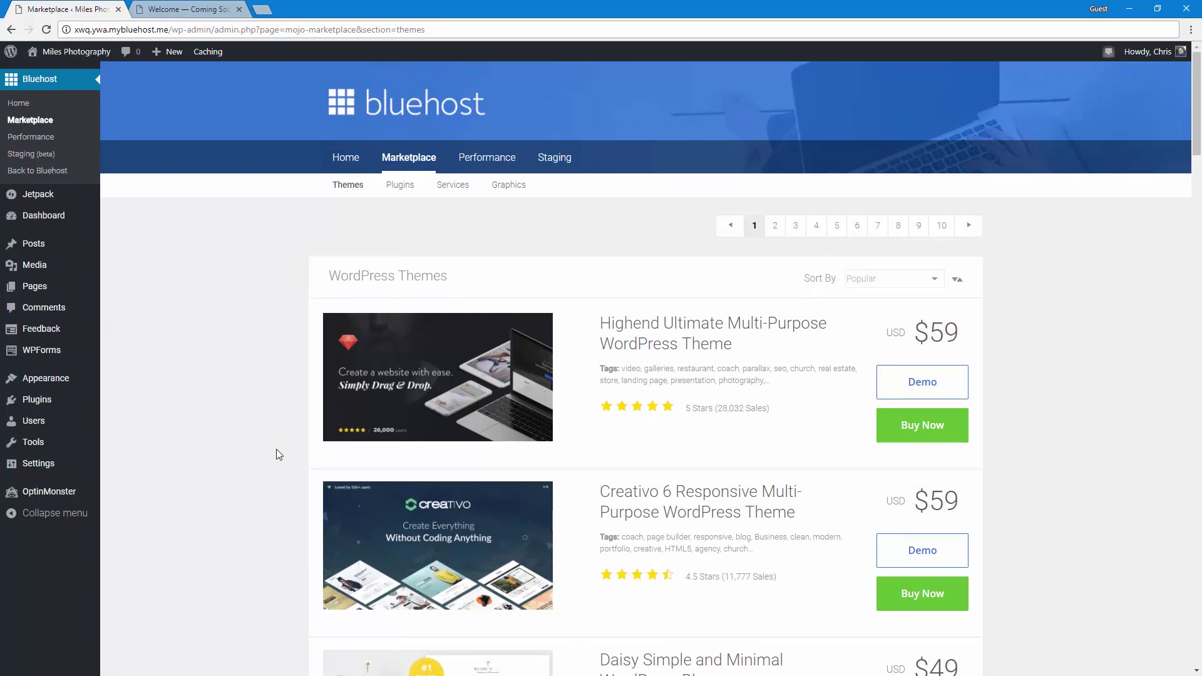
scroll(276, 448, down, 5)
scroll(277, 450, down, 3)
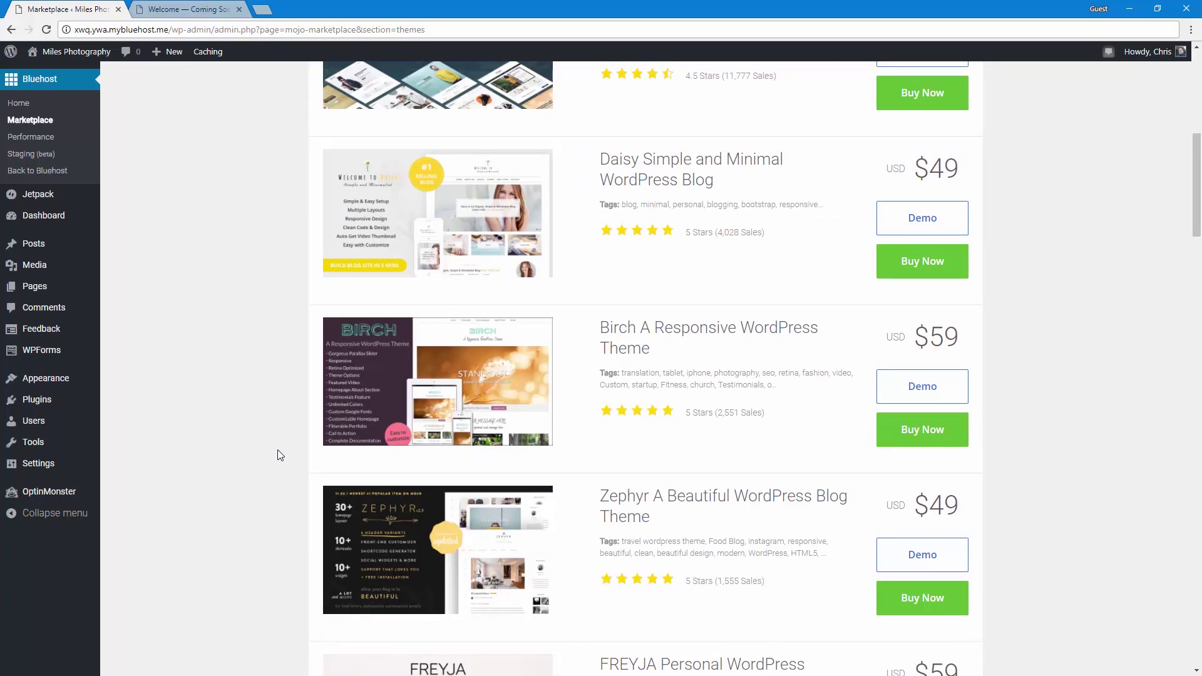
scroll(278, 450, down, 7)
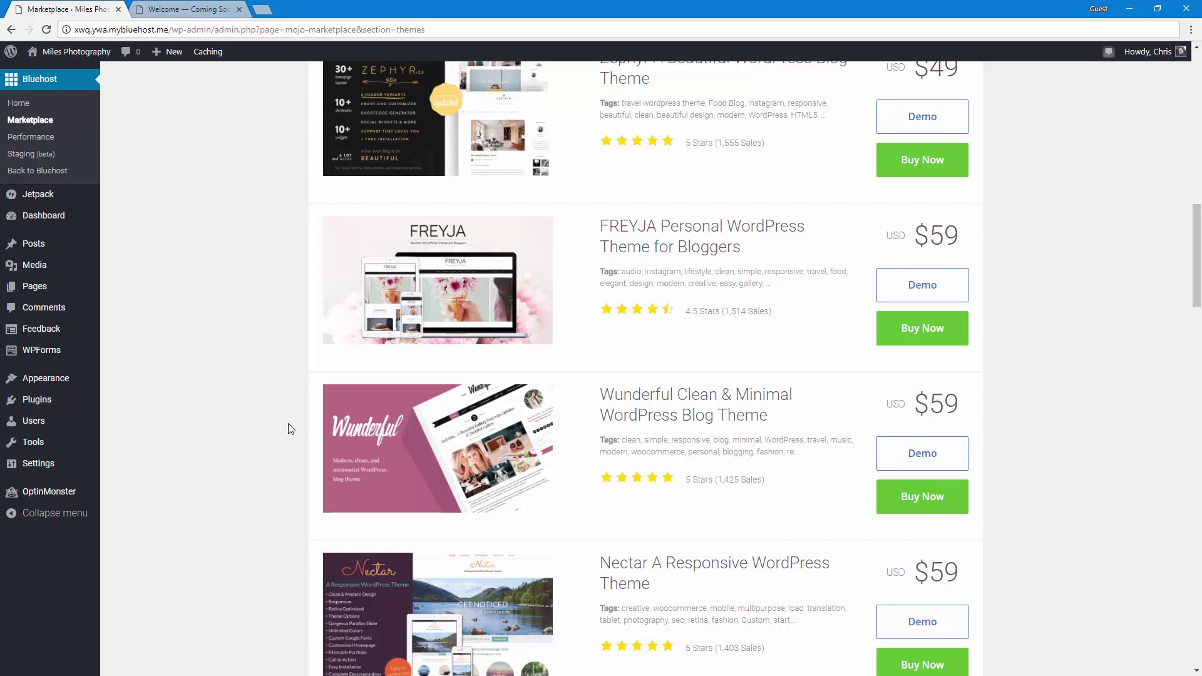
scroll(290, 424, up, 7)
scroll(290, 424, up, 7)
scroll(290, 425, up, 3)
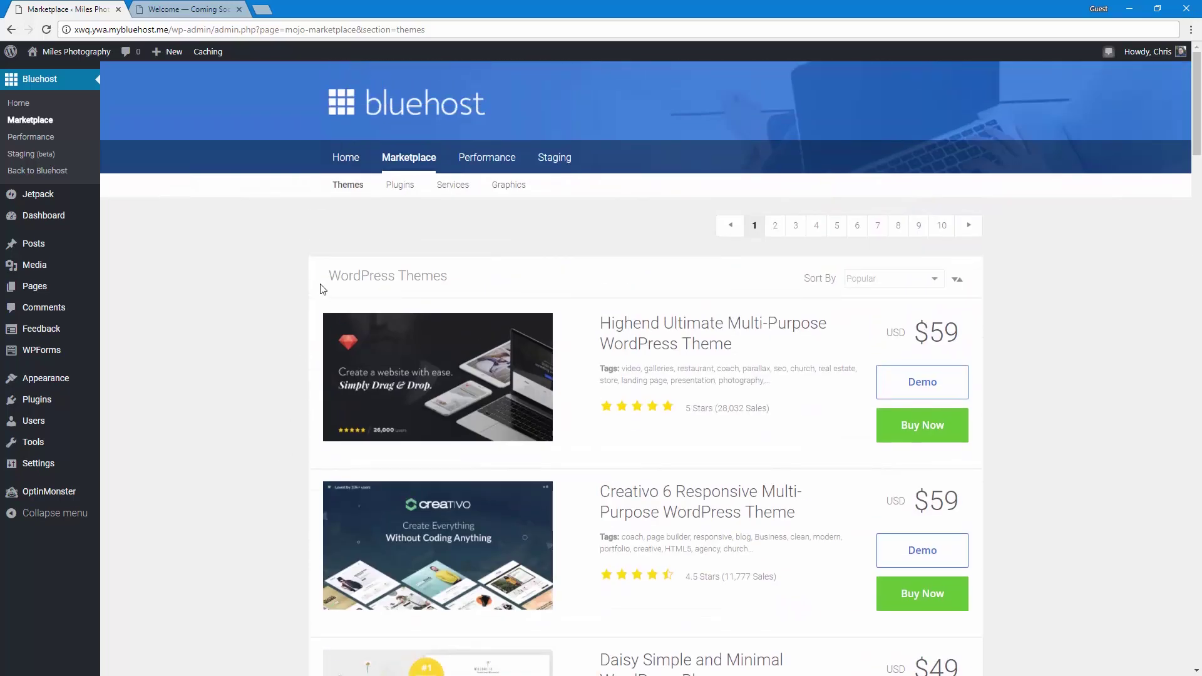
Step: Install the Sydney theme from the Popular themes list and return to the installed themes
click(78, 389)
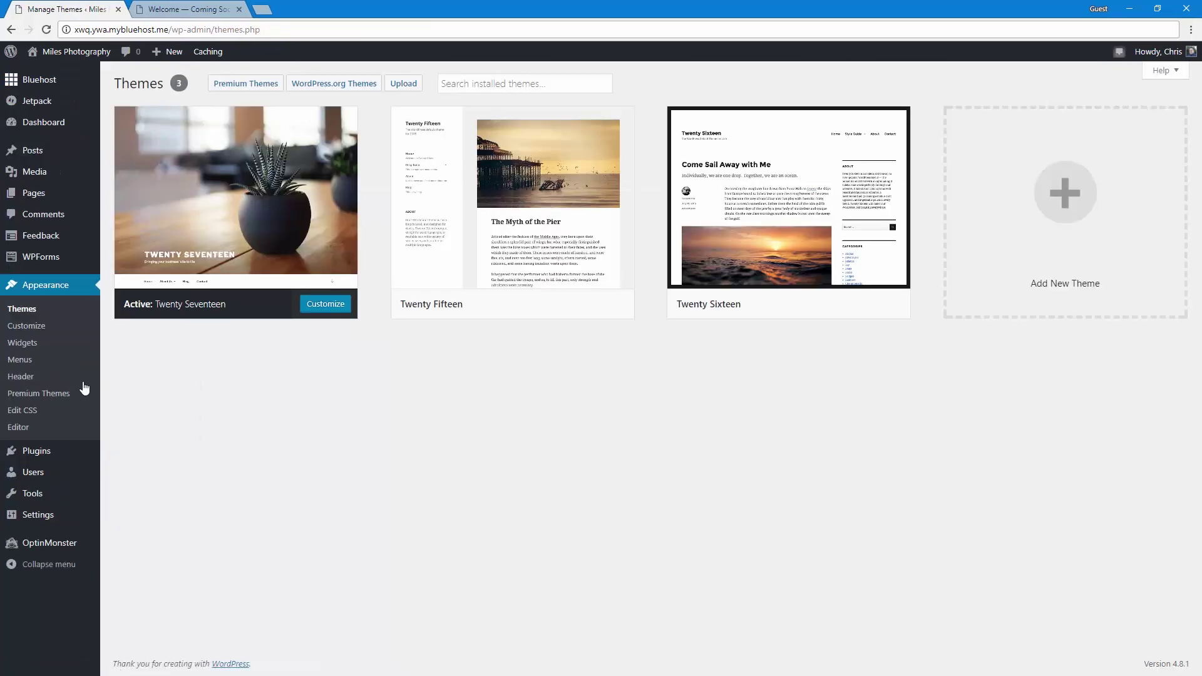
click(329, 93)
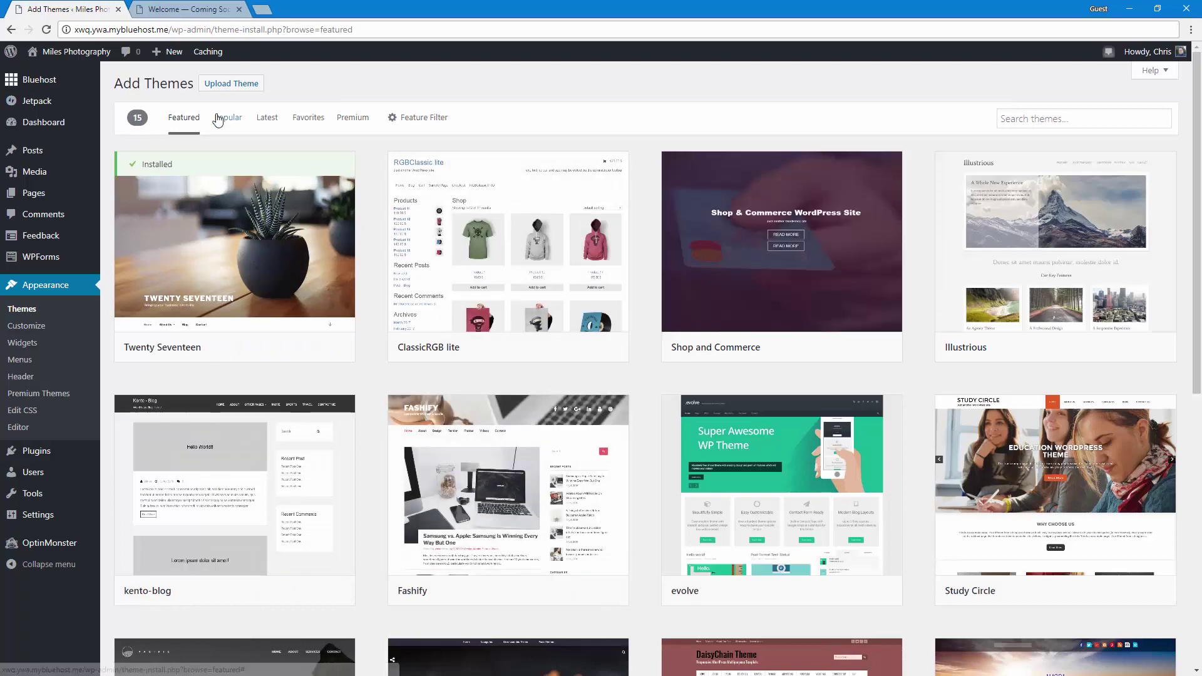
click(222, 117)
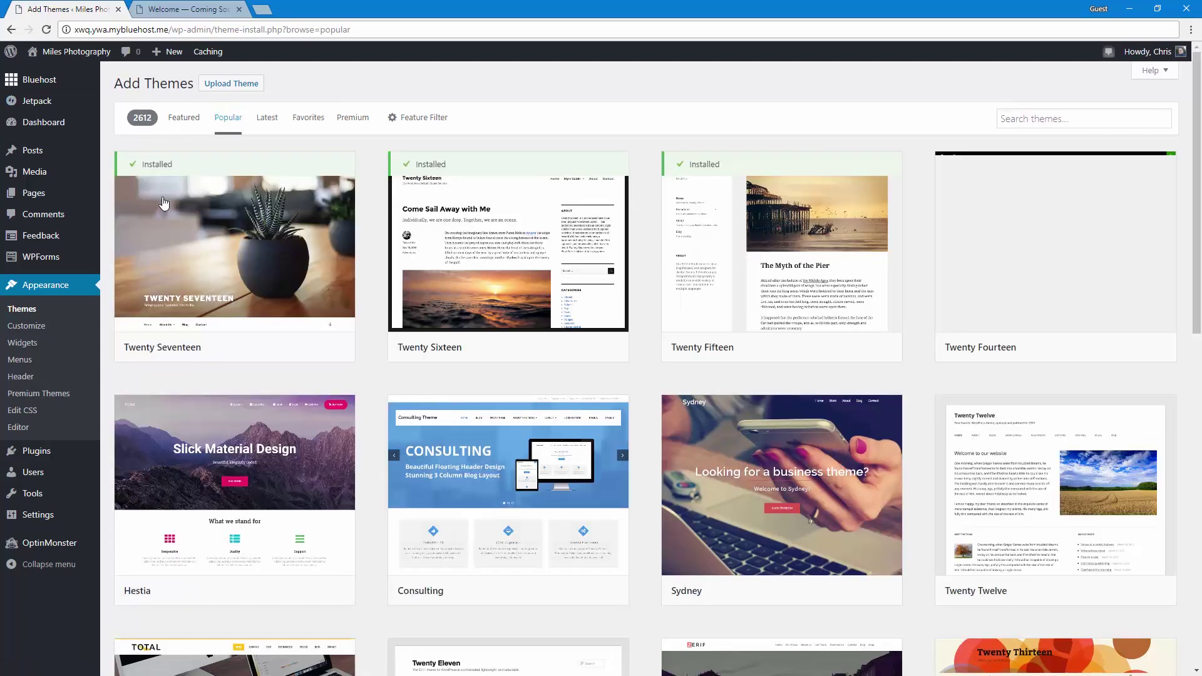
scroll(377, 396, down, 6)
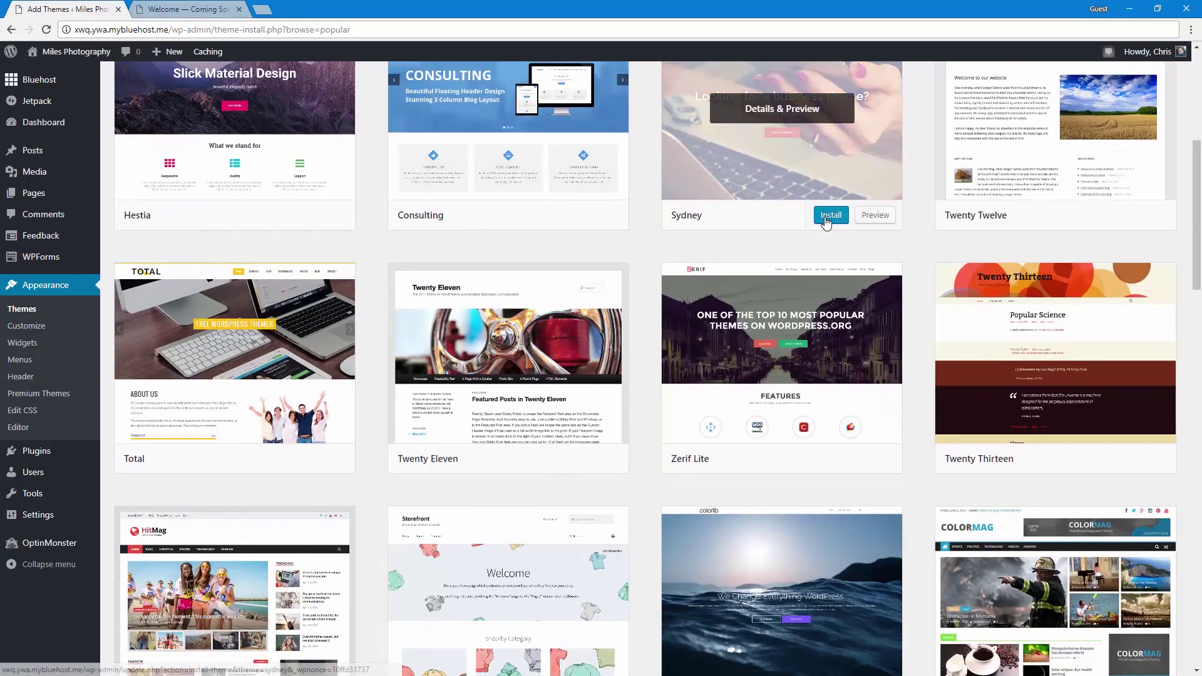
click(829, 214)
mouse_move(508, 357)
scroll(581, 334, up, 2)
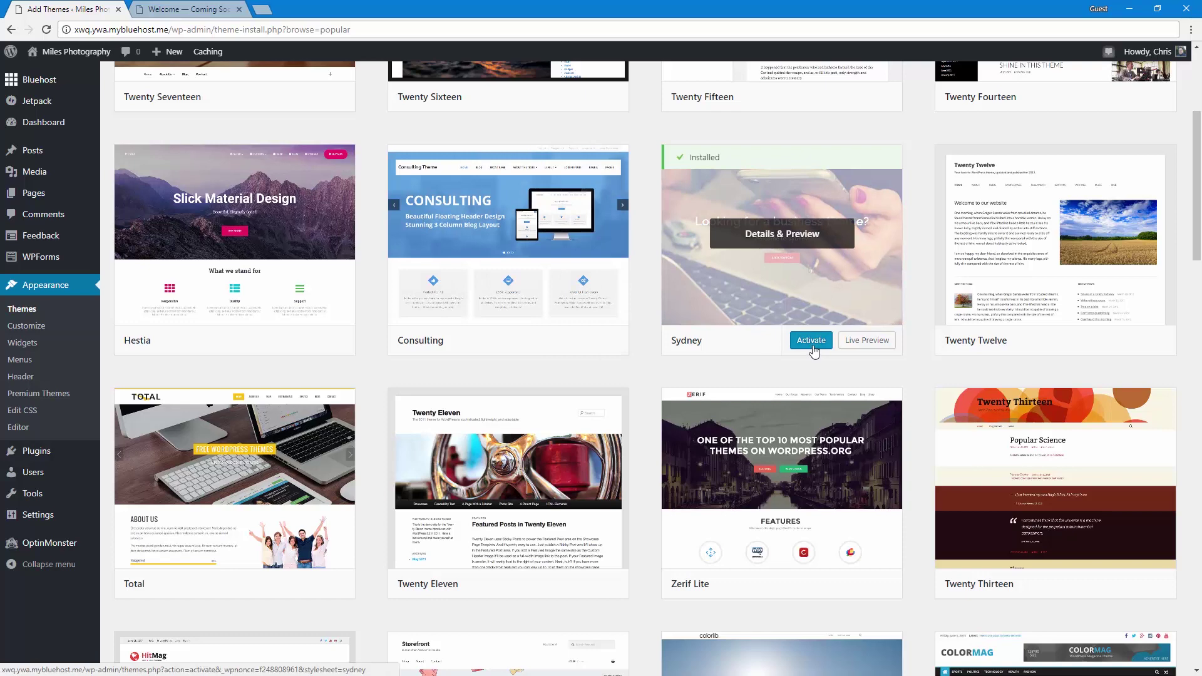
scroll(223, 307, up, 4)
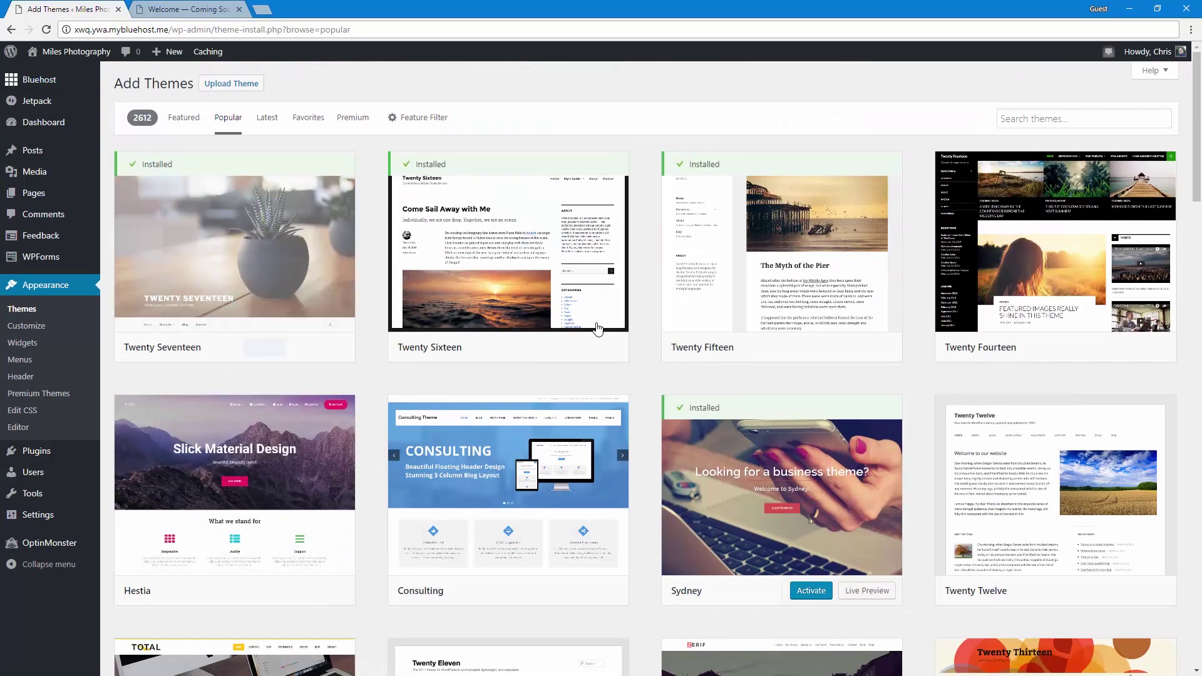
click(65, 287)
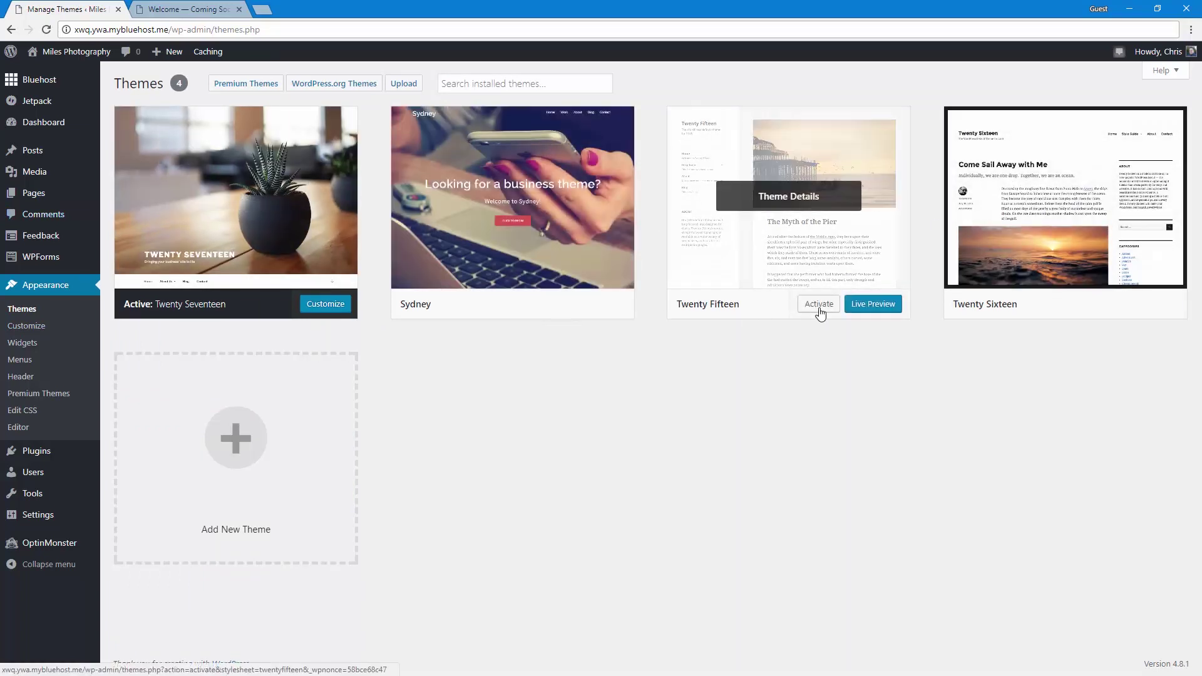
click(819, 311)
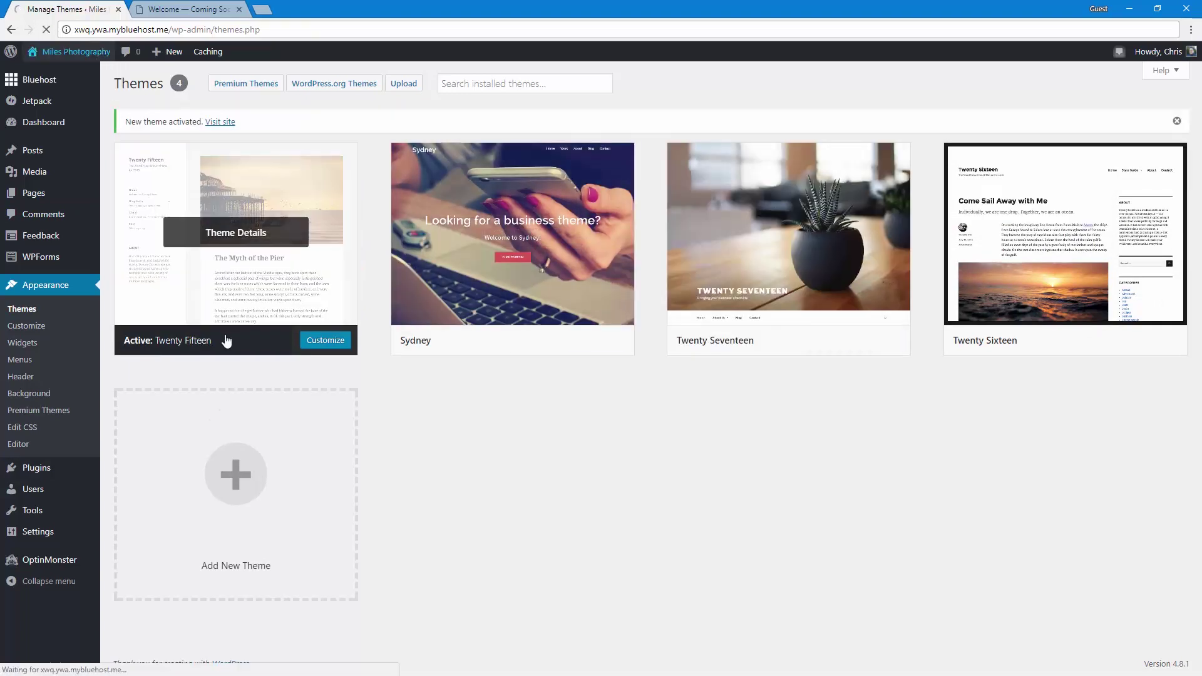
scroll(352, 529, down, 5)
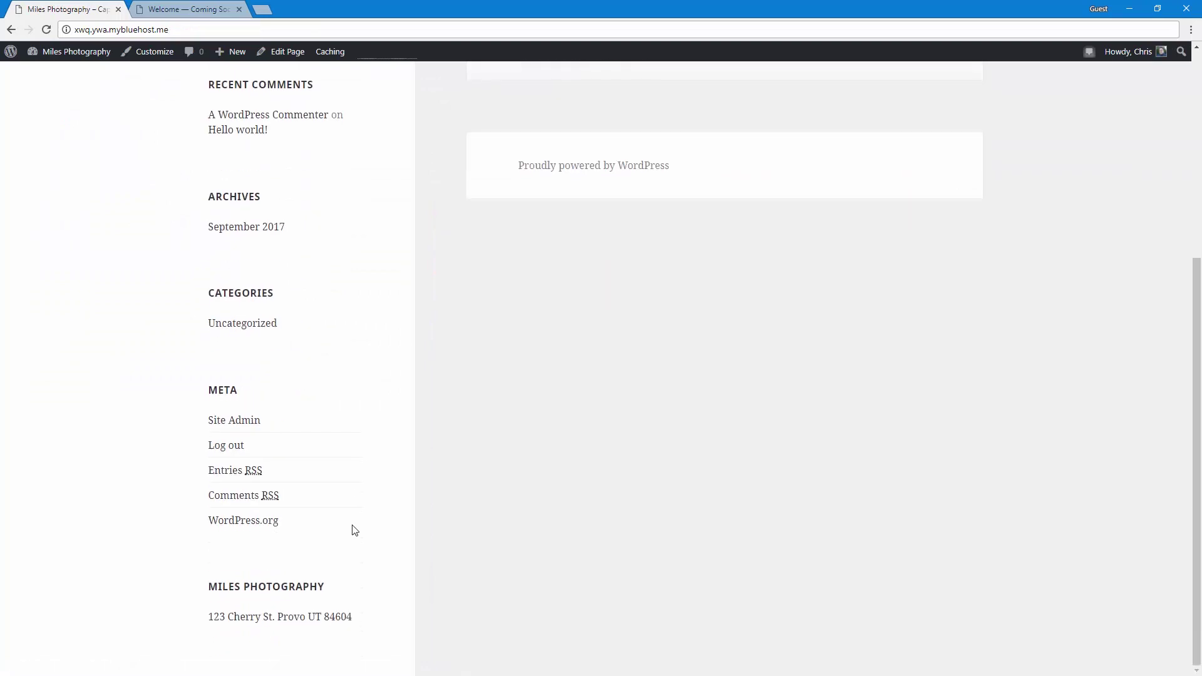
scroll(354, 530, up, 5)
click(92, 53)
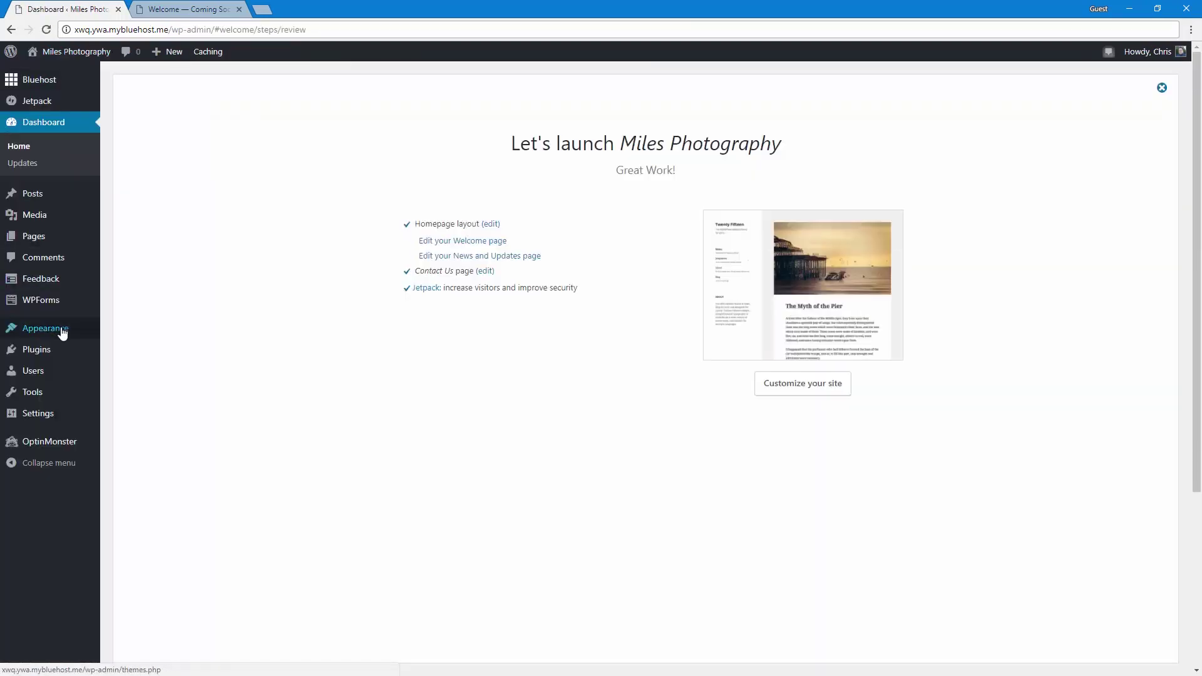
click(40, 332)
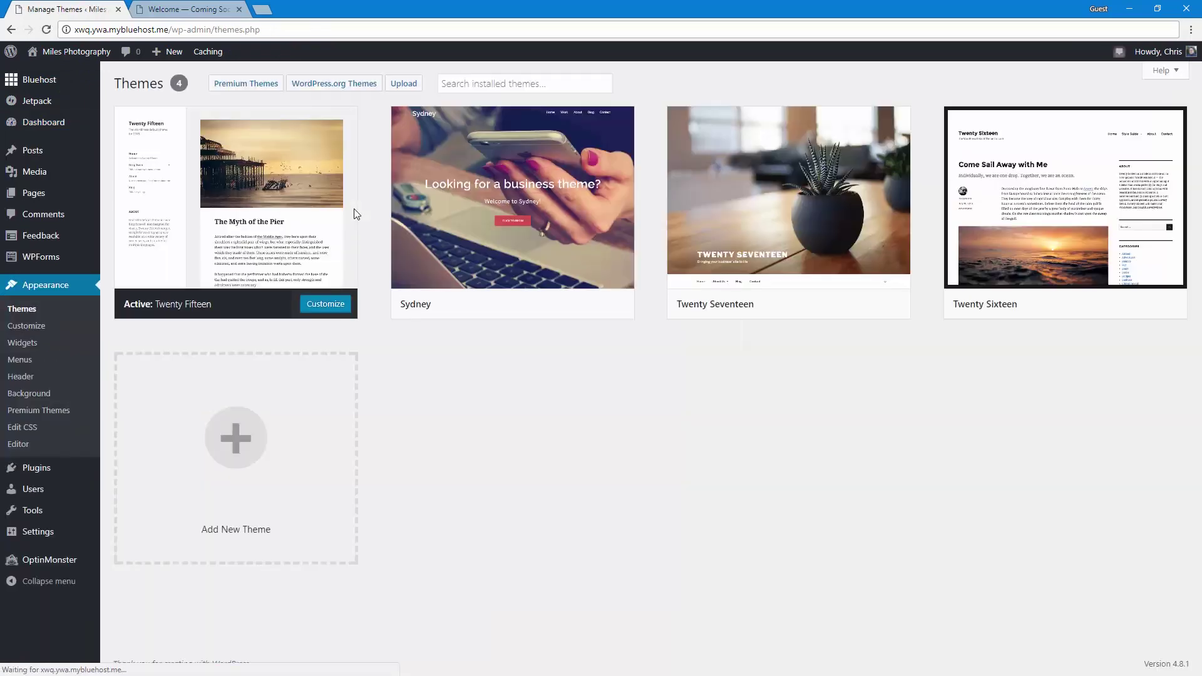
mouse_move(787, 212)
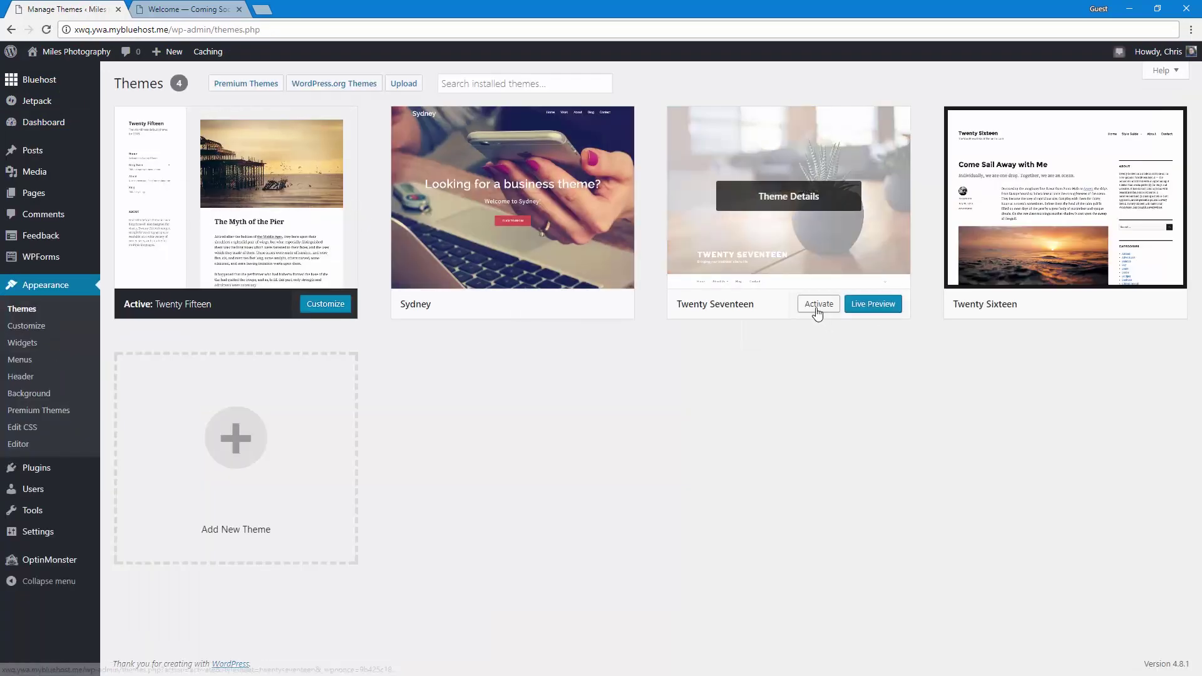
click(818, 304)
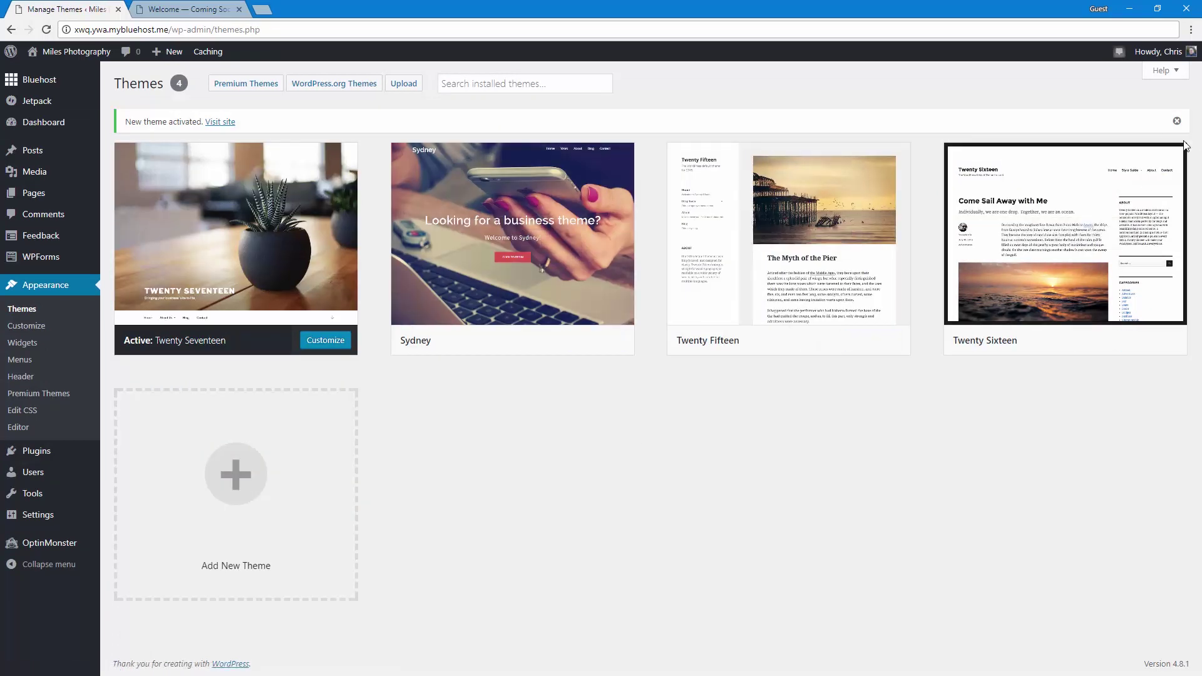
click(1176, 121)
mouse_move(39, 80)
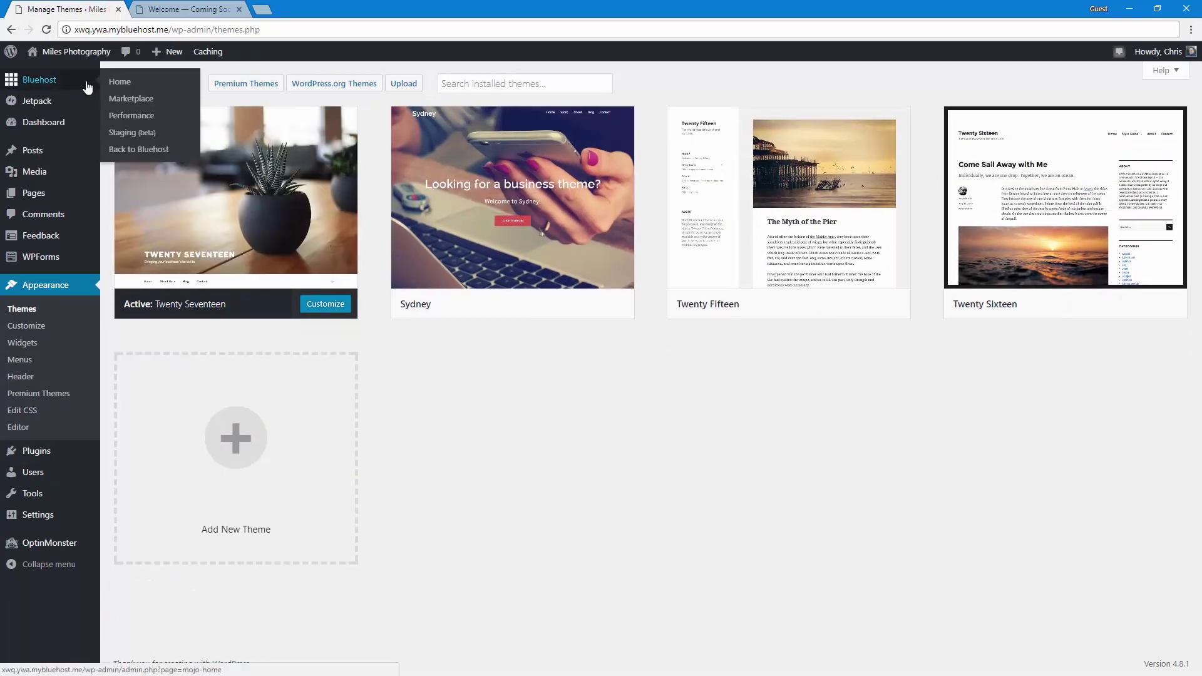
Step: Open the Customizer from the admin bar and briefly view the Change theme panel
click(87, 55)
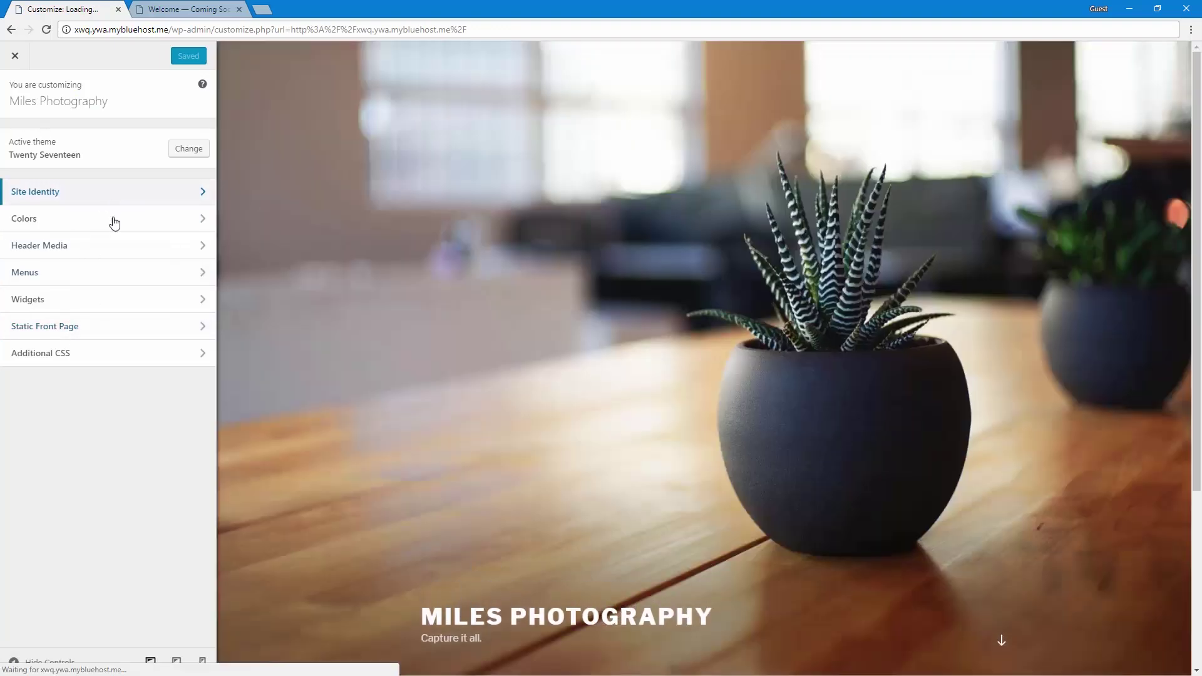
click(183, 149)
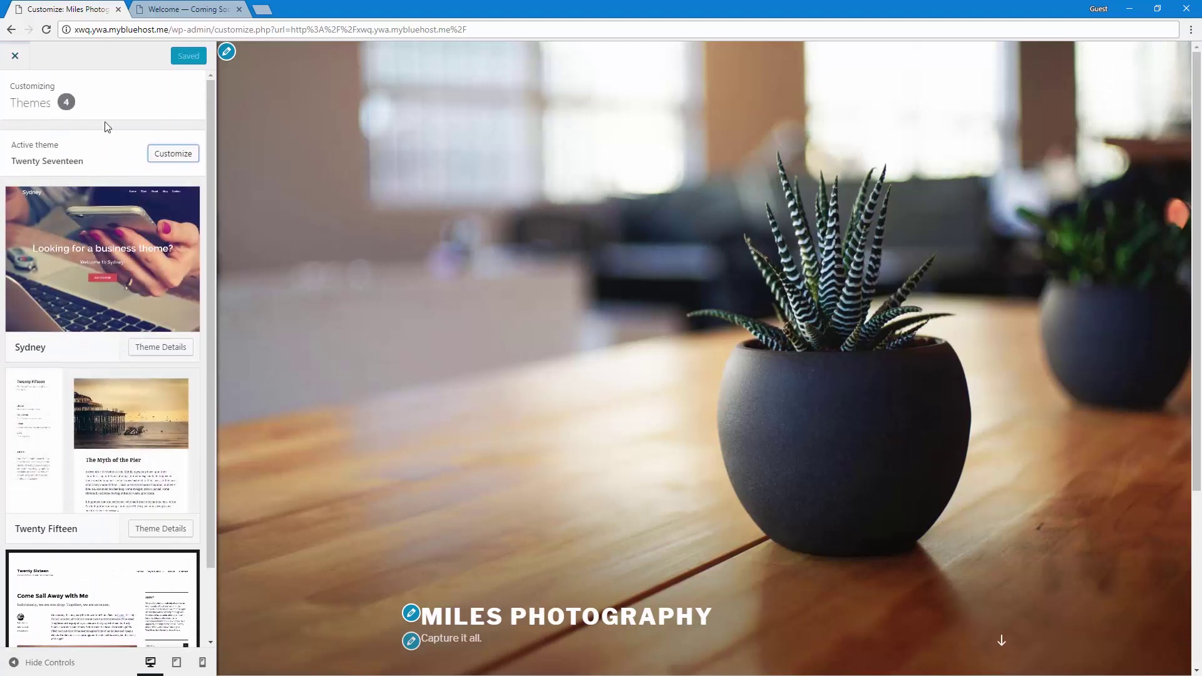
click(171, 154)
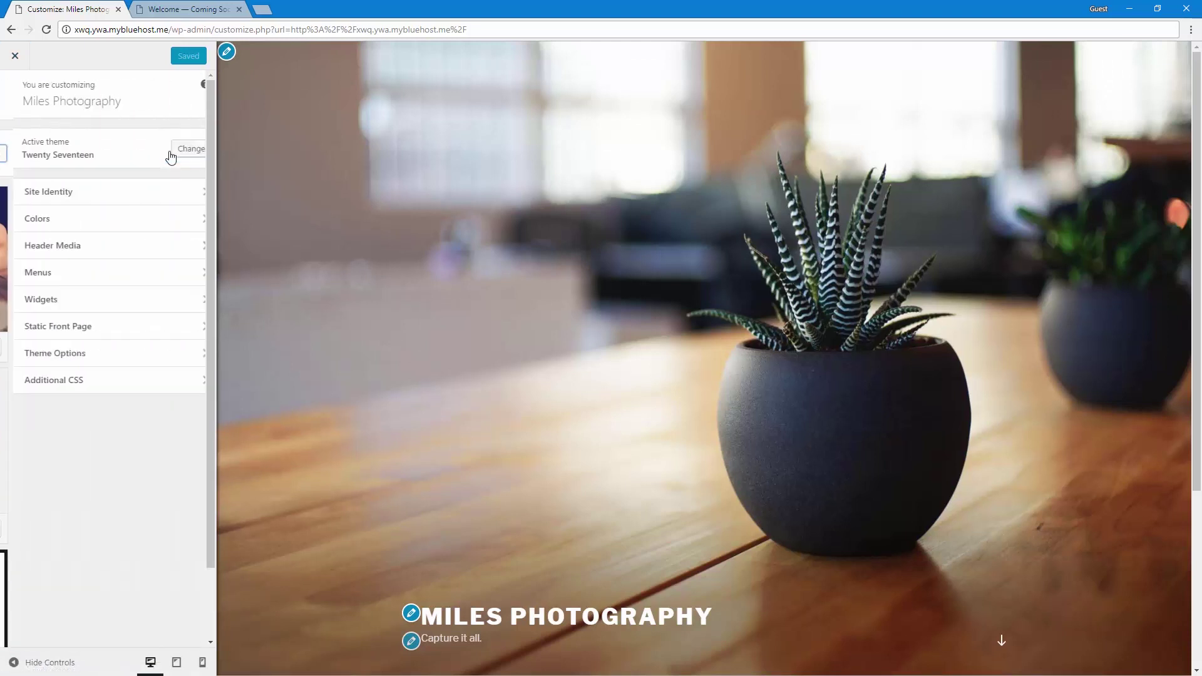
Step: Open Site Identity and review the Miles Photography title and 'Capture it all' tagline
click(120, 192)
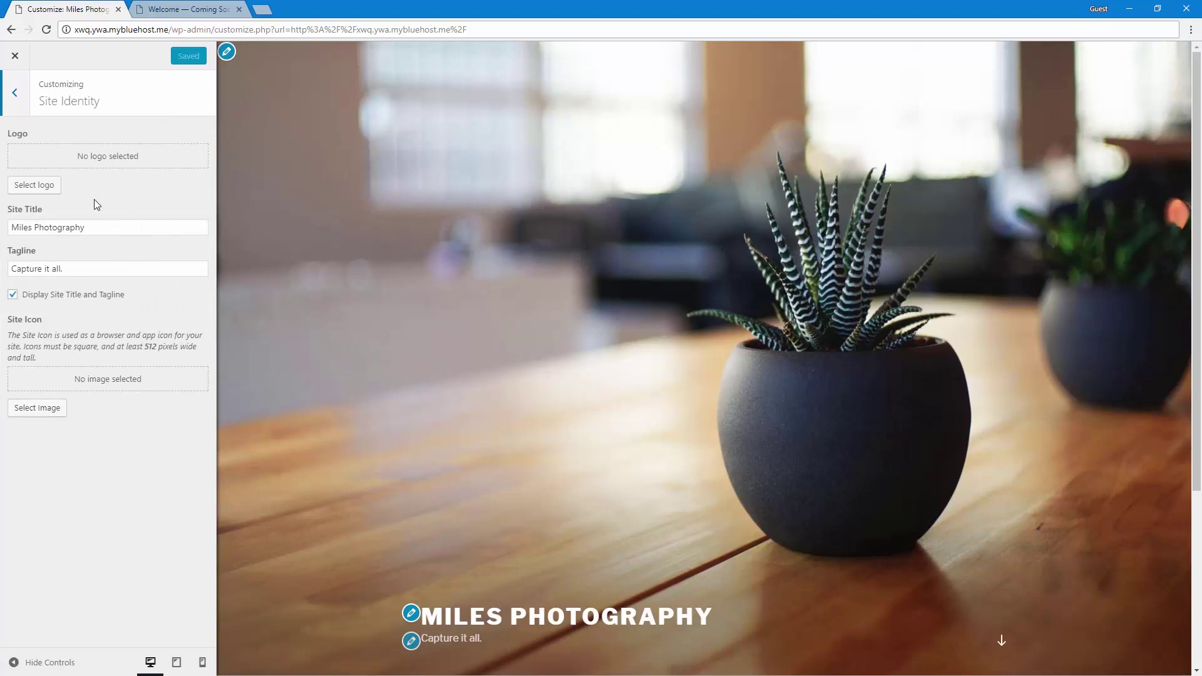
click(88, 227)
click(89, 264)
click(100, 226)
click(107, 199)
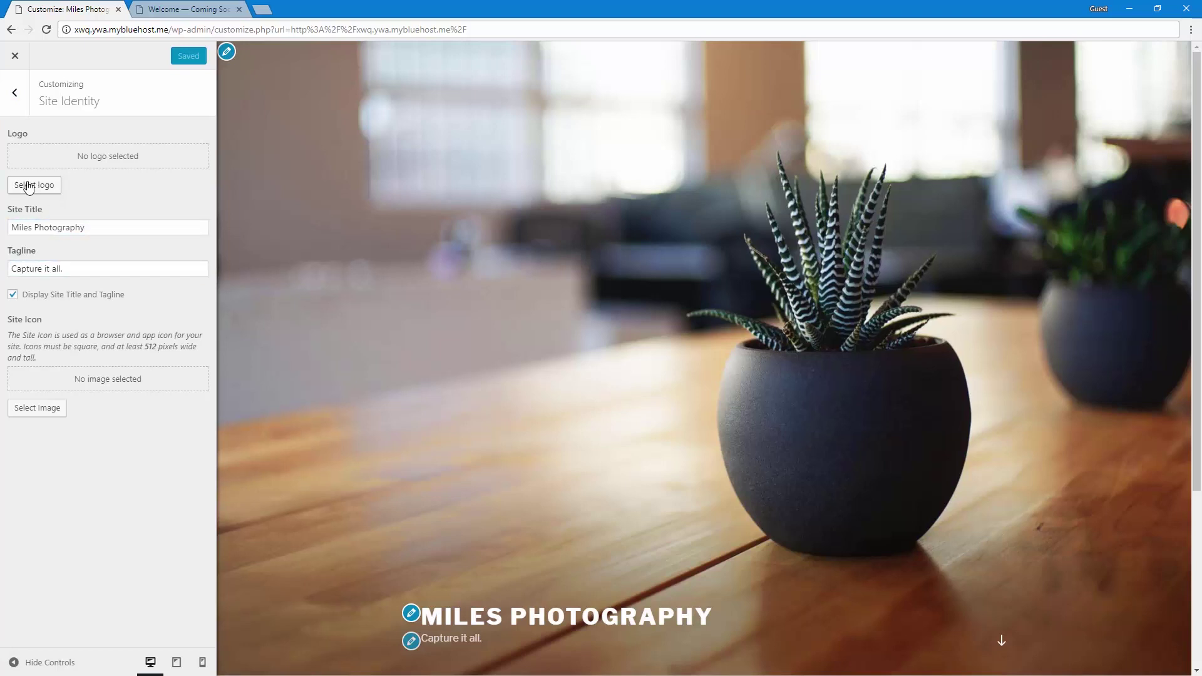
Step: Upload camera-clip-art.png and set it as the uncropped site logo
click(28, 185)
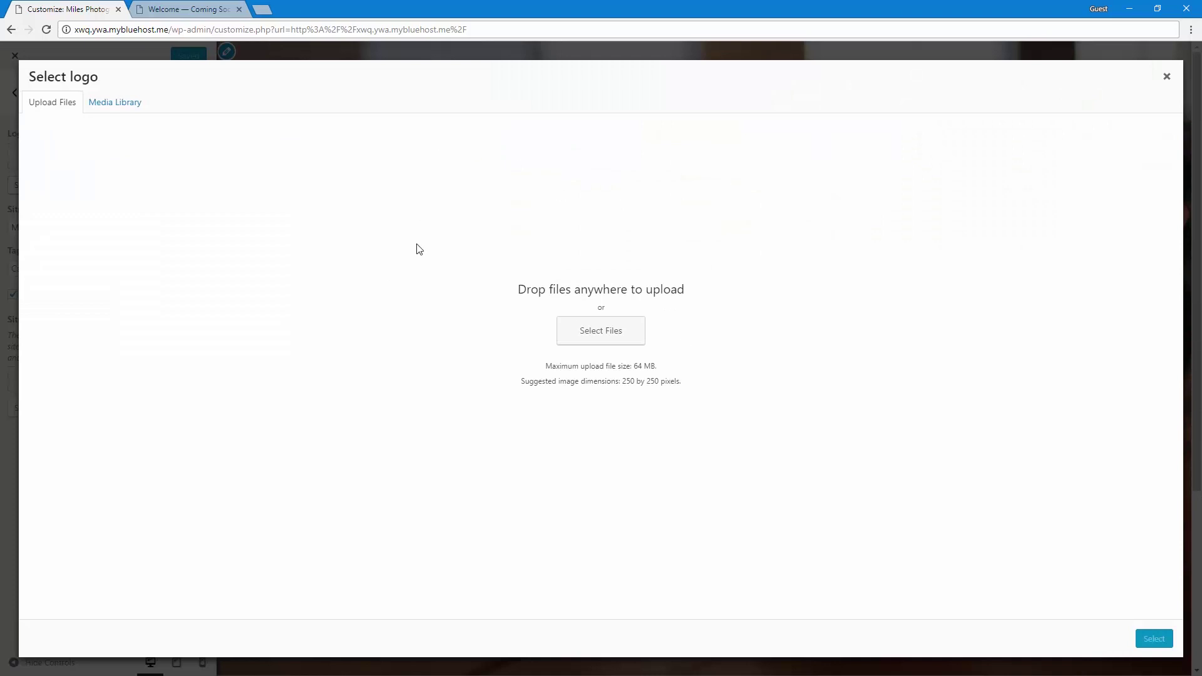
click(610, 330)
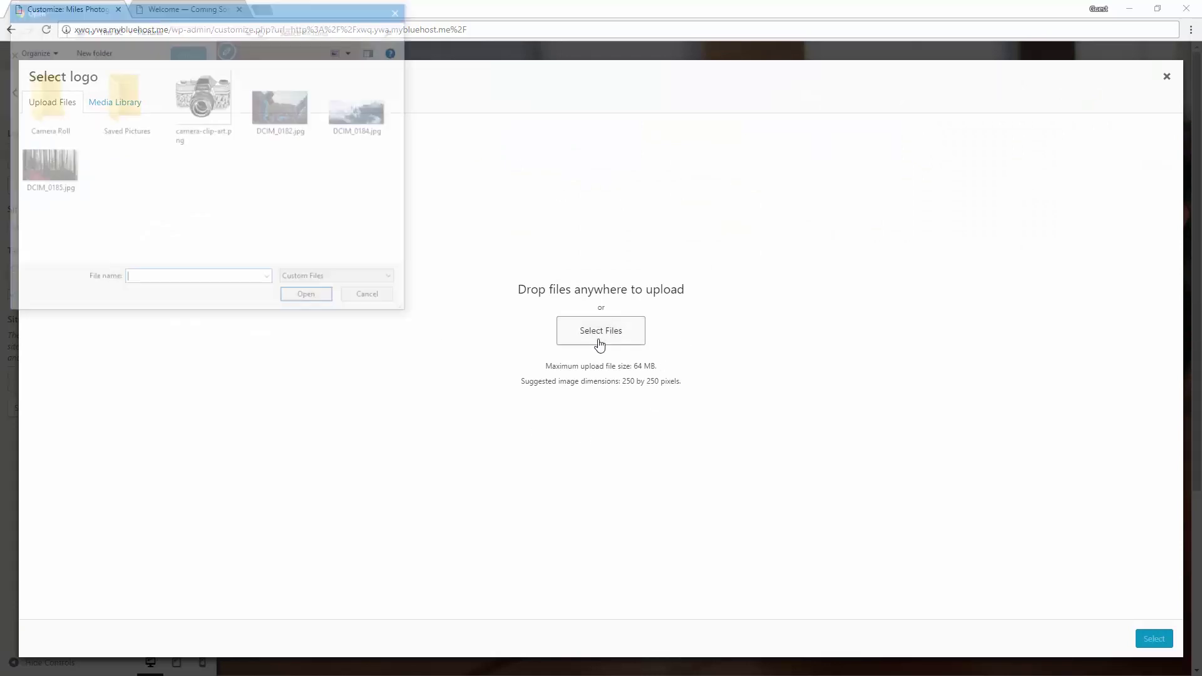
double_click(199, 127)
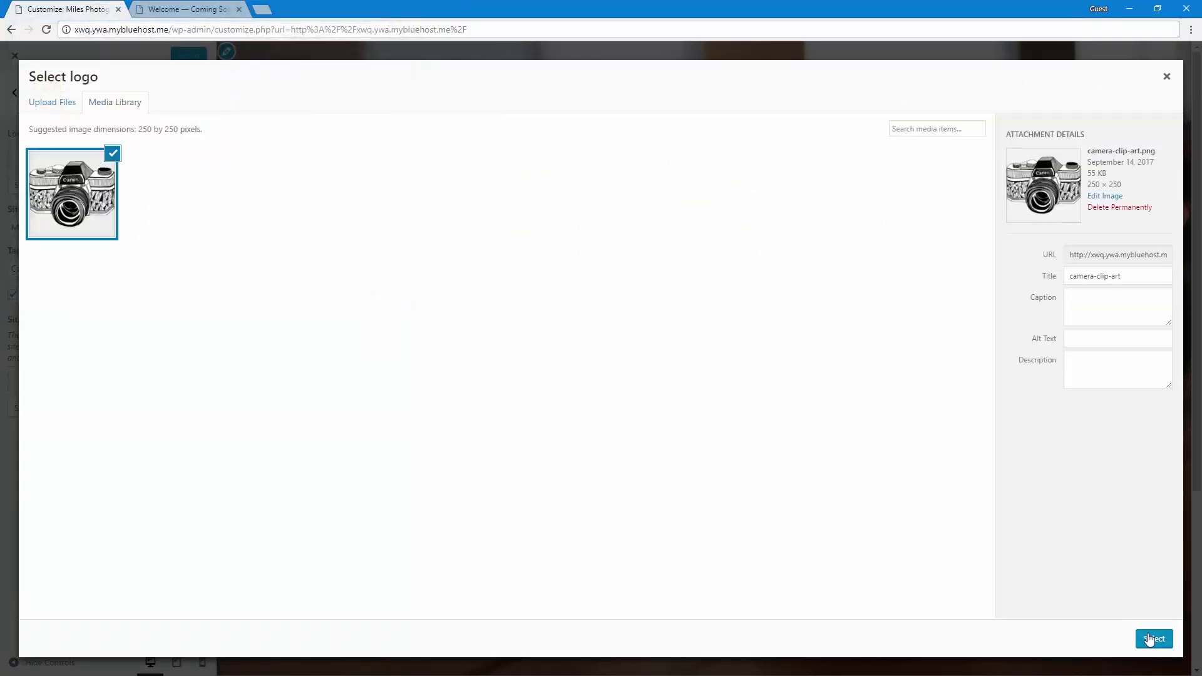
click(1149, 638)
click(1149, 639)
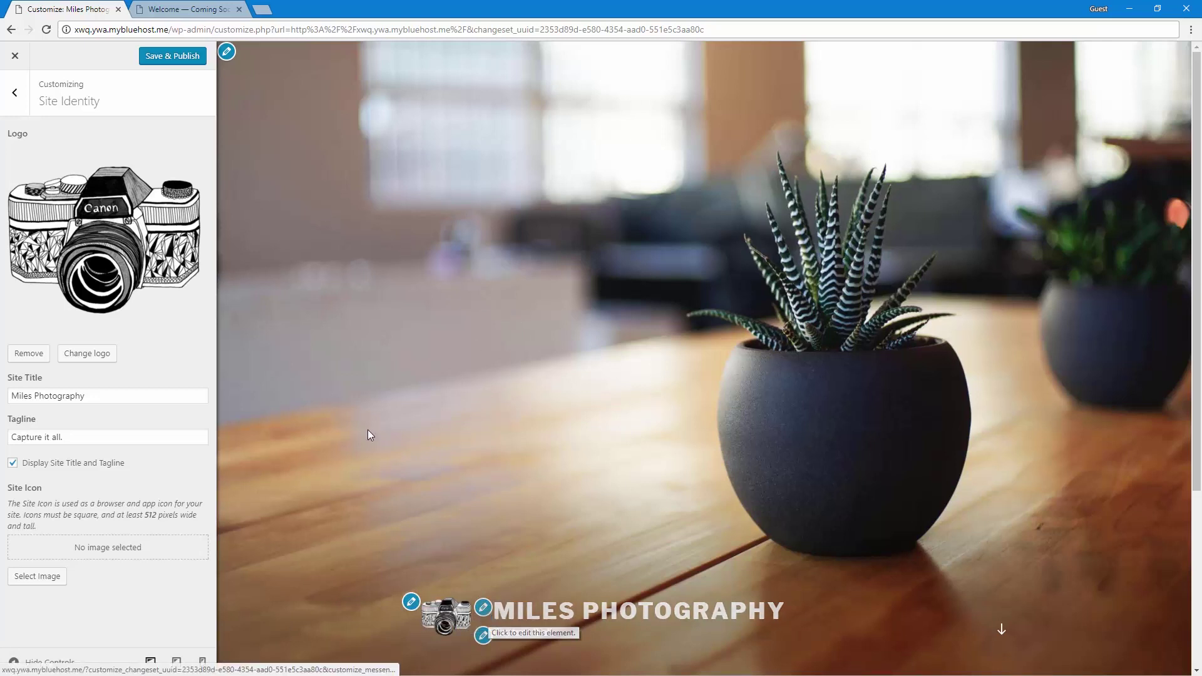
click(227, 52)
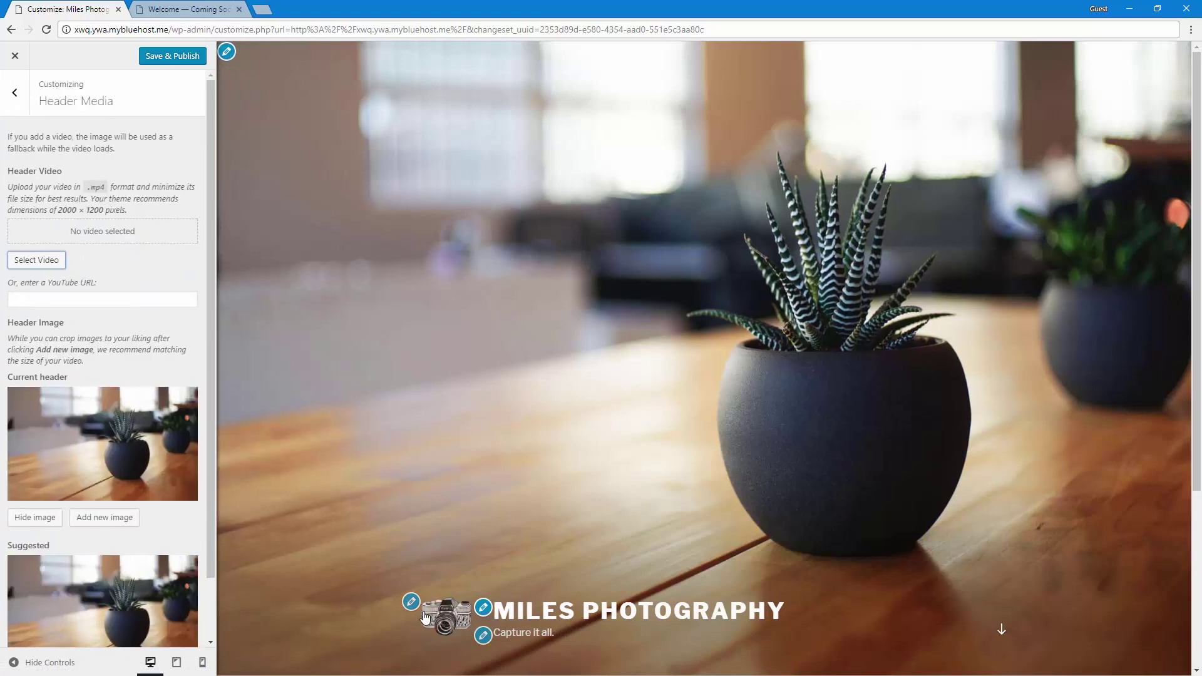
Step: Upload DCIM_0182.jpg and crop it as the new header image, replacing the plant photo
click(412, 603)
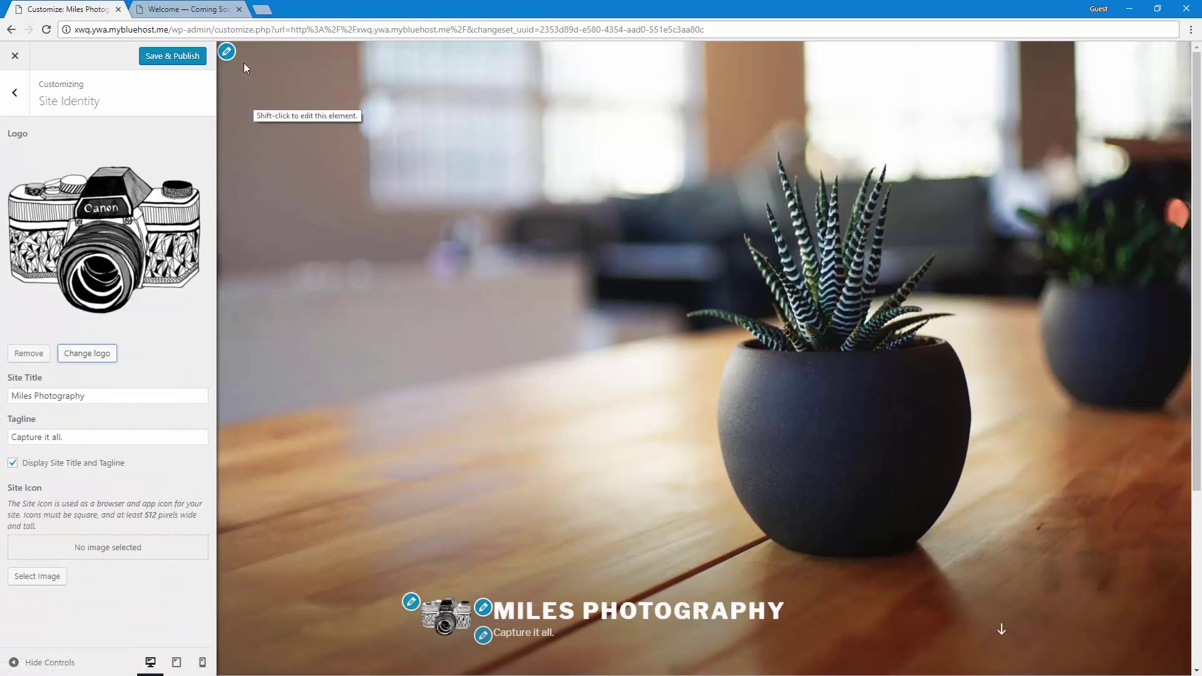
click(226, 51)
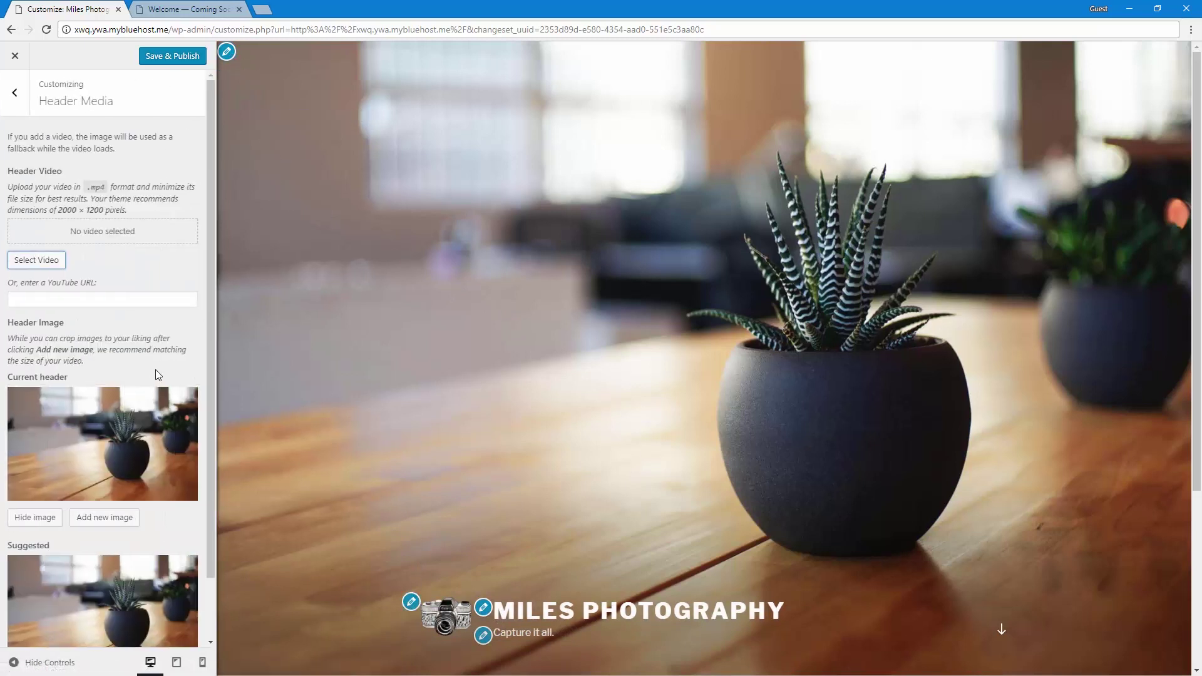
click(99, 523)
click(50, 102)
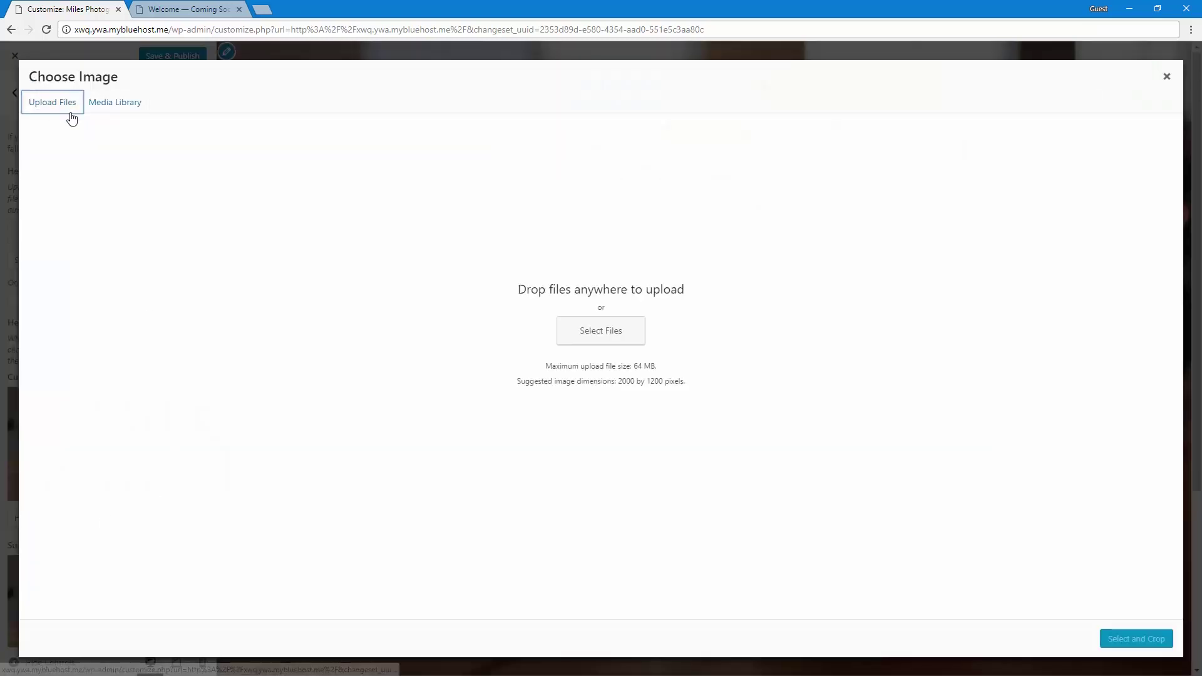
click(585, 332)
double_click(297, 96)
click(1140, 647)
click(1140, 646)
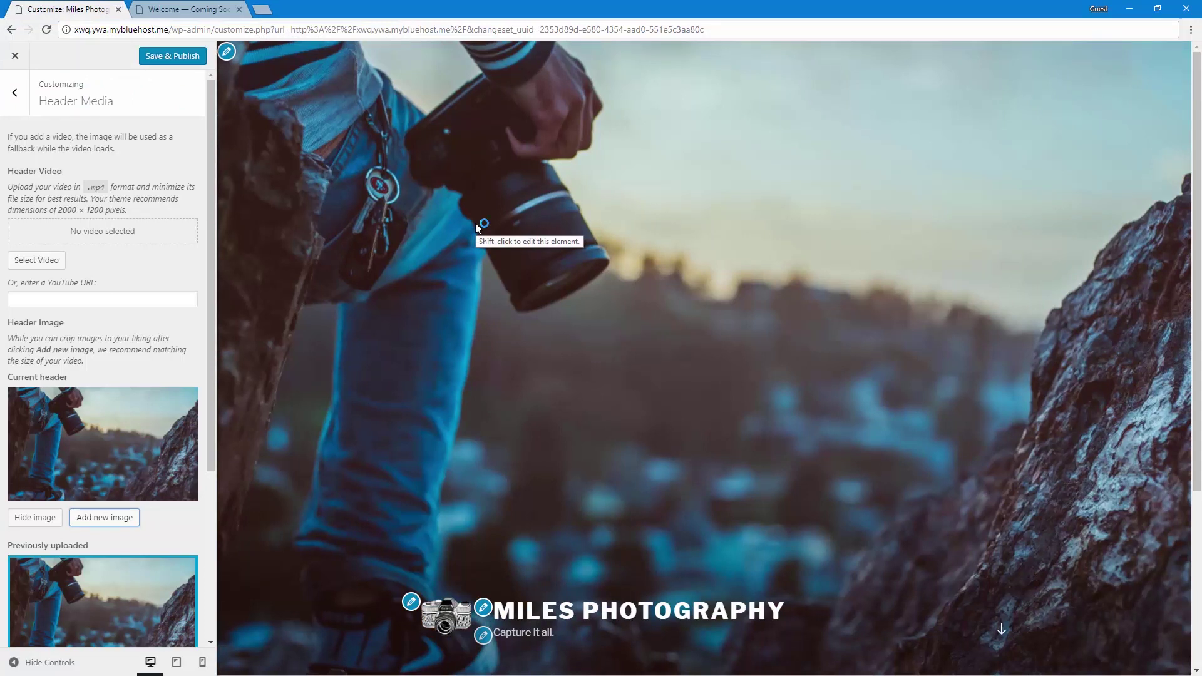
Step: Change the tagline to 'Capture it all on film' and pick the camera clip-art for the site icon
click(483, 635)
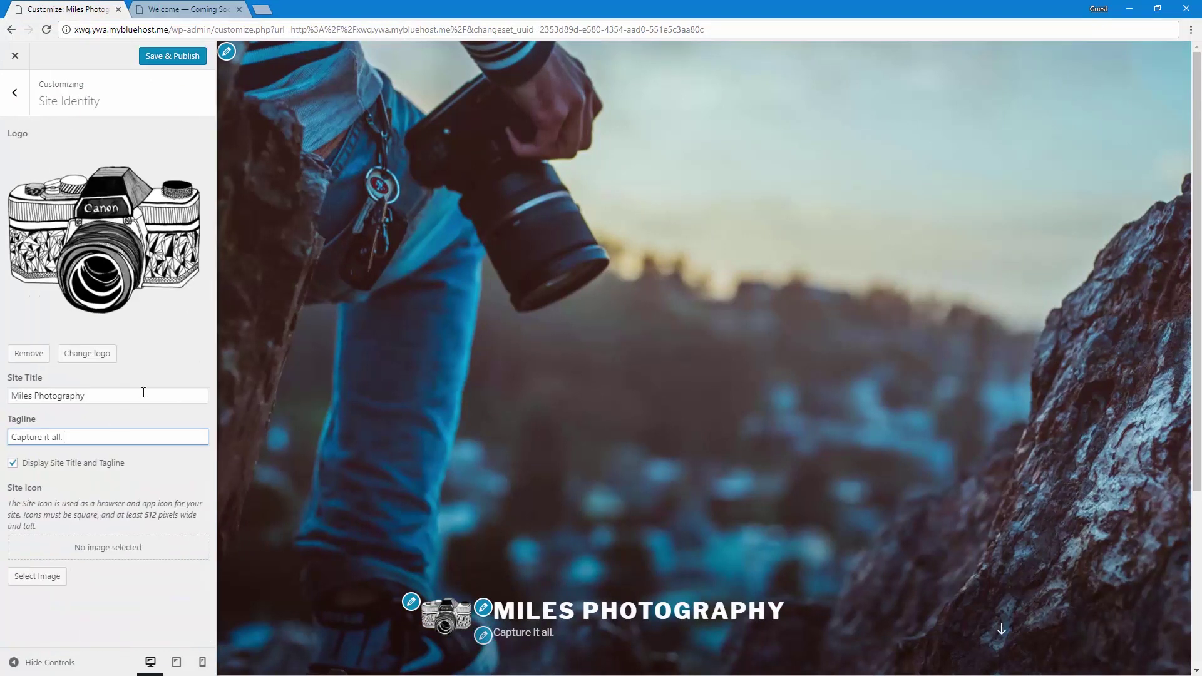
key(BackSpace)
text(film)
click(37, 576)
click(160, 195)
Step: Set the camera clip-art as the uncropped site icon and publish the Site Identity changes
click(1152, 640)
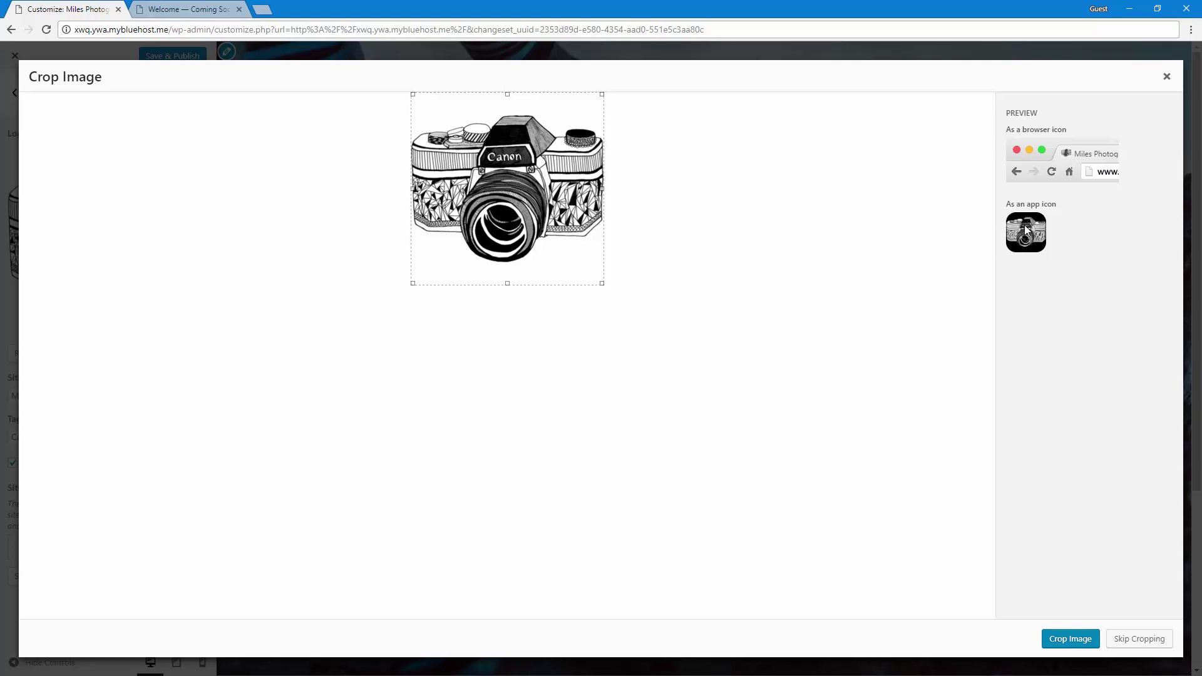
click(1139, 638)
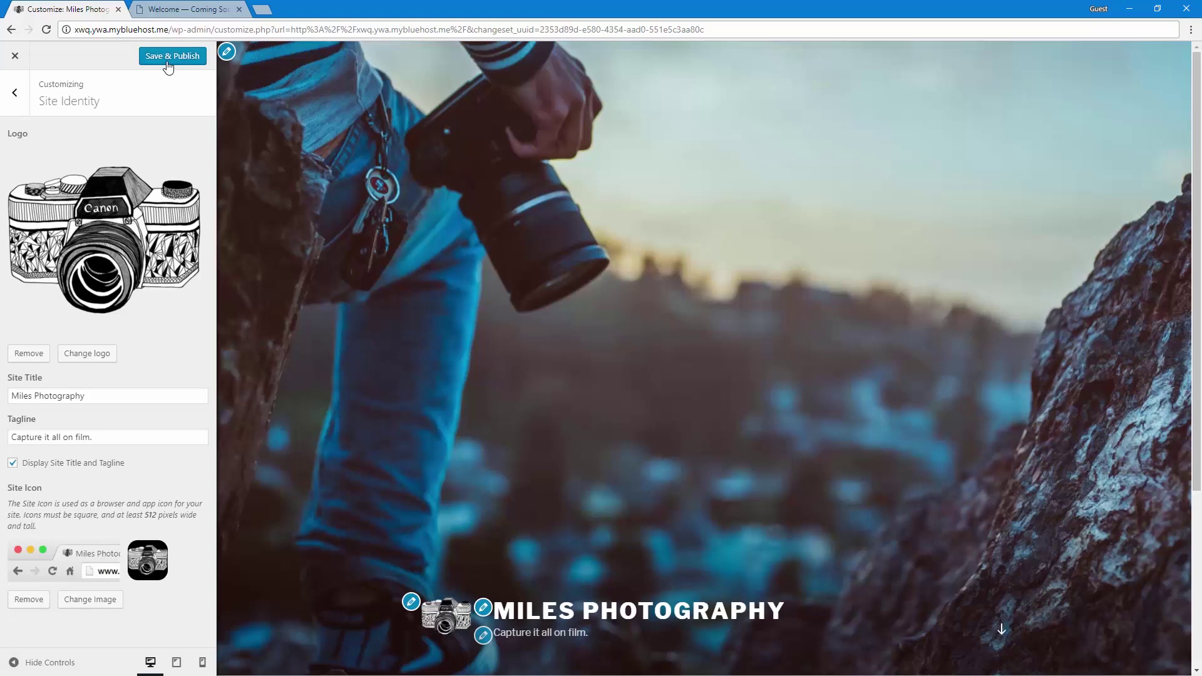
scroll(430, 401, down, 4)
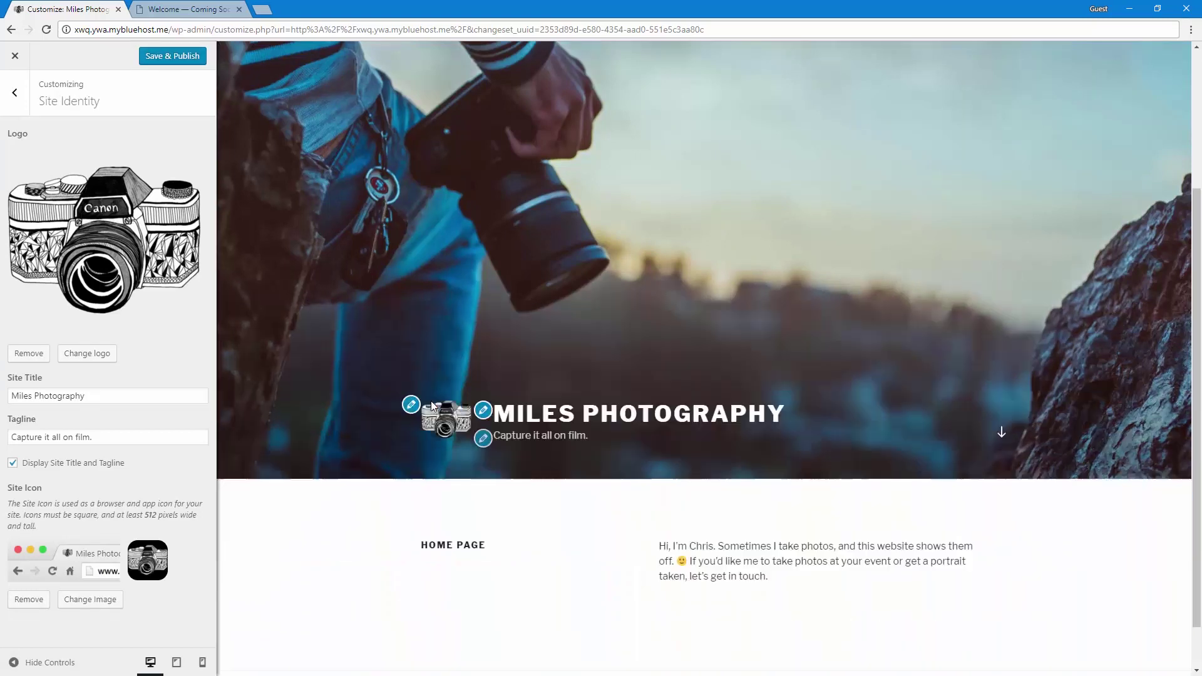
scroll(430, 401, up, 4)
scroll(354, 373, down, 4)
scroll(319, 382, up, 4)
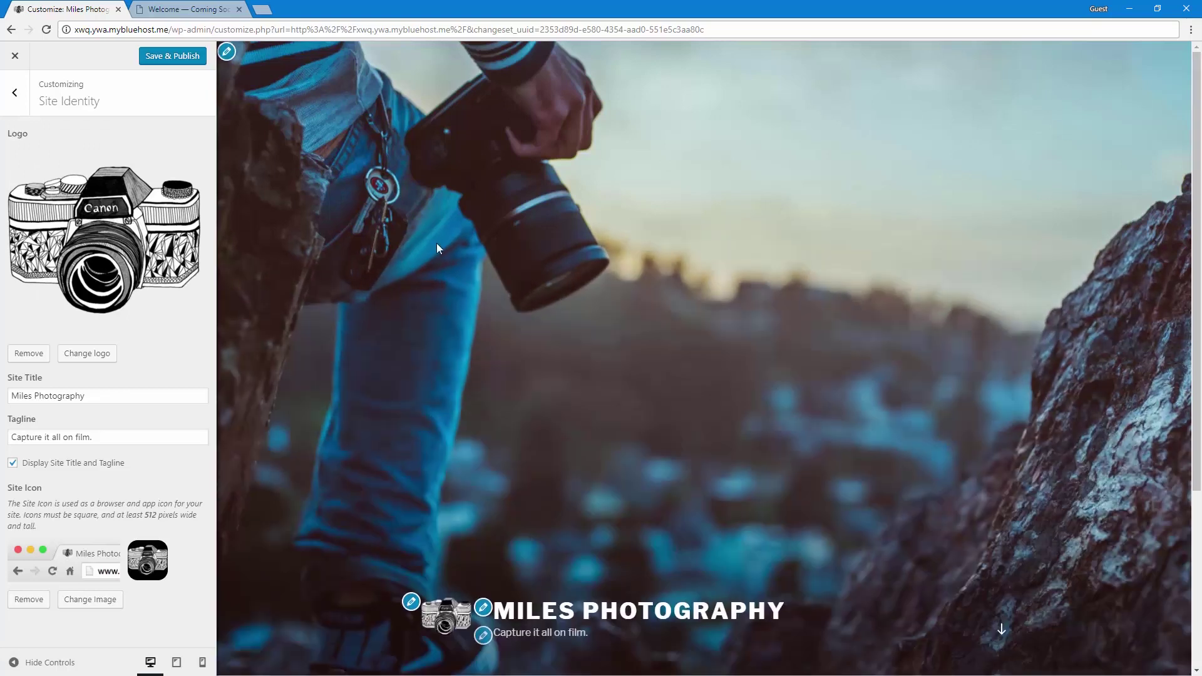
scroll(460, 329, down, 4)
scroll(460, 329, up, 4)
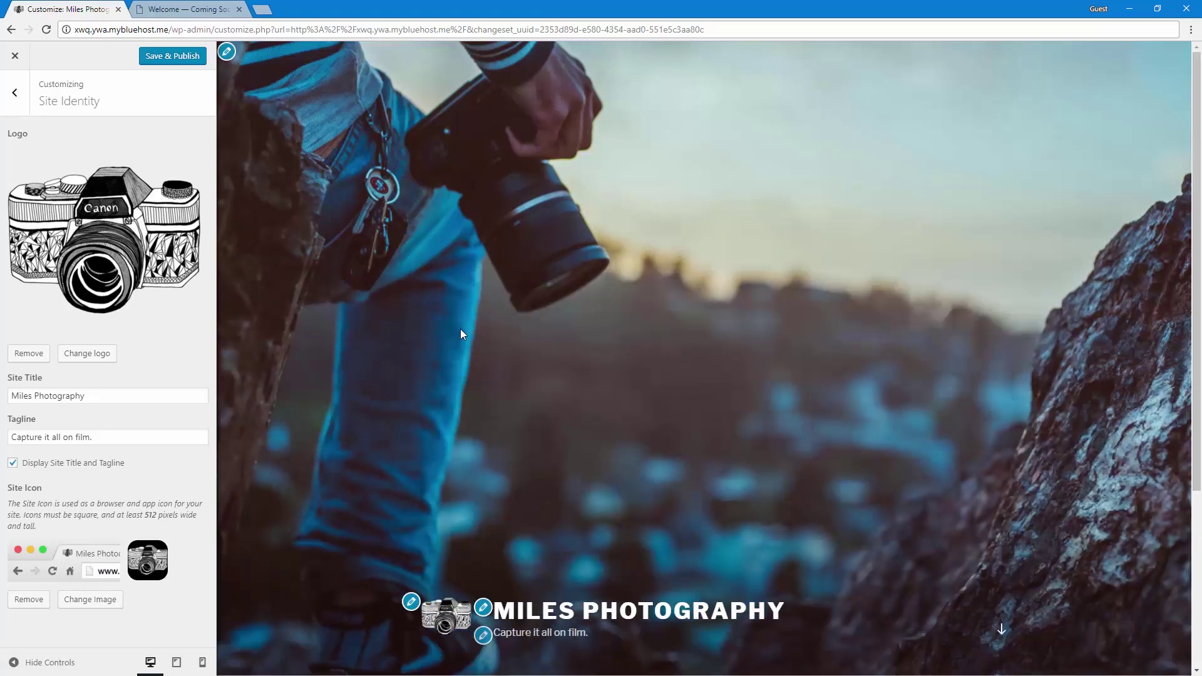
click(157, 61)
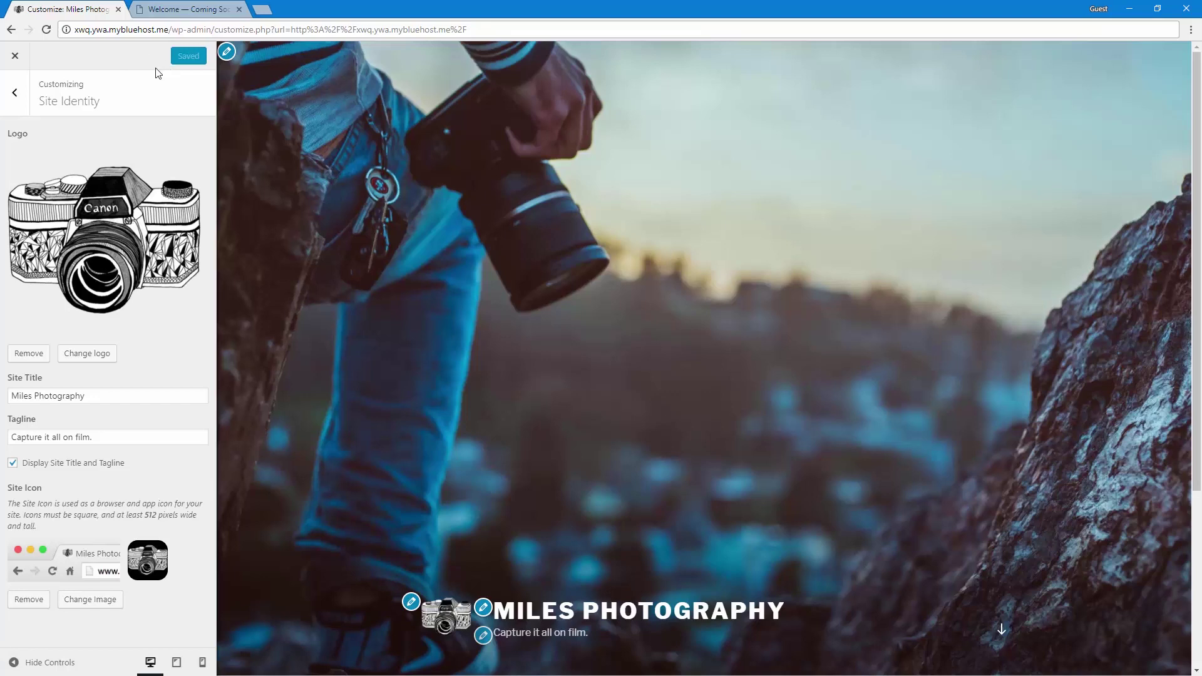
click(15, 93)
Step: Switch the site's Colors setting to the Dark color scheme
click(102, 220)
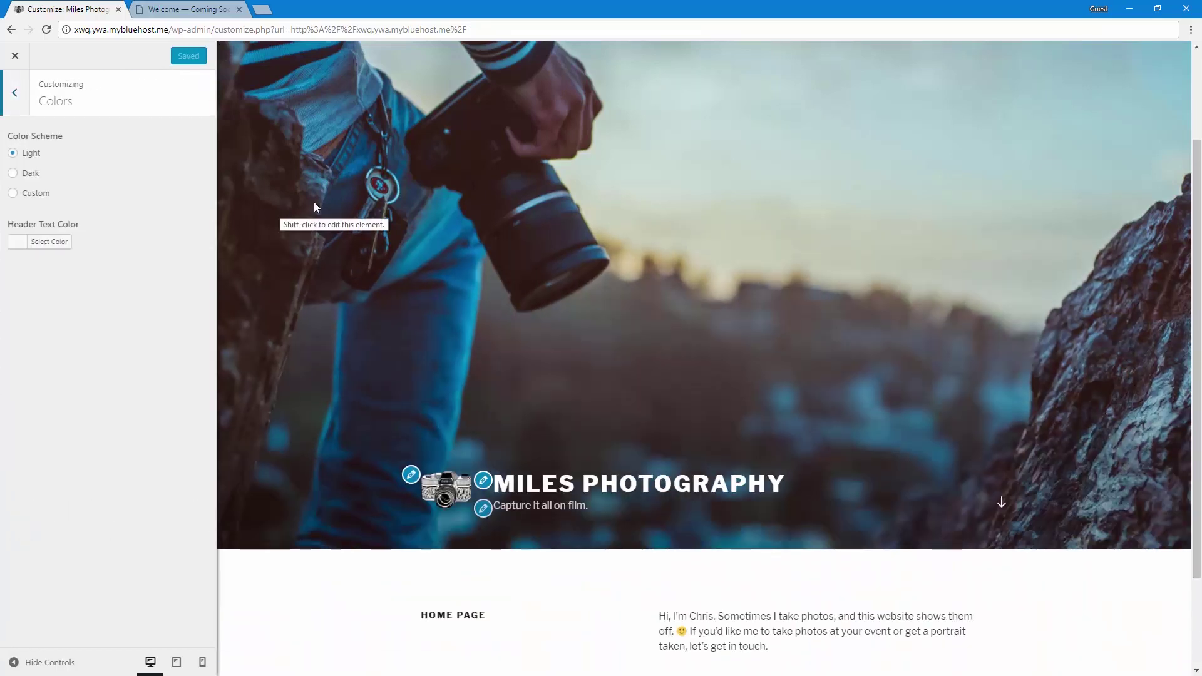
click(37, 195)
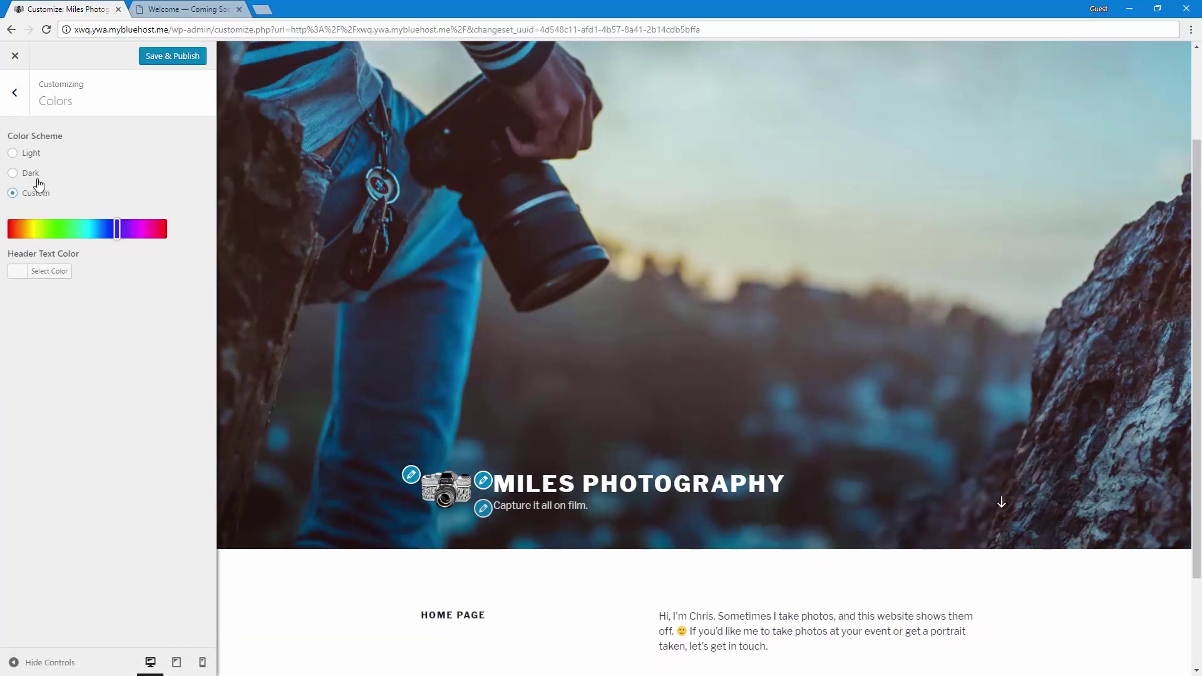
click(36, 176)
scroll(497, 554, down, 2)
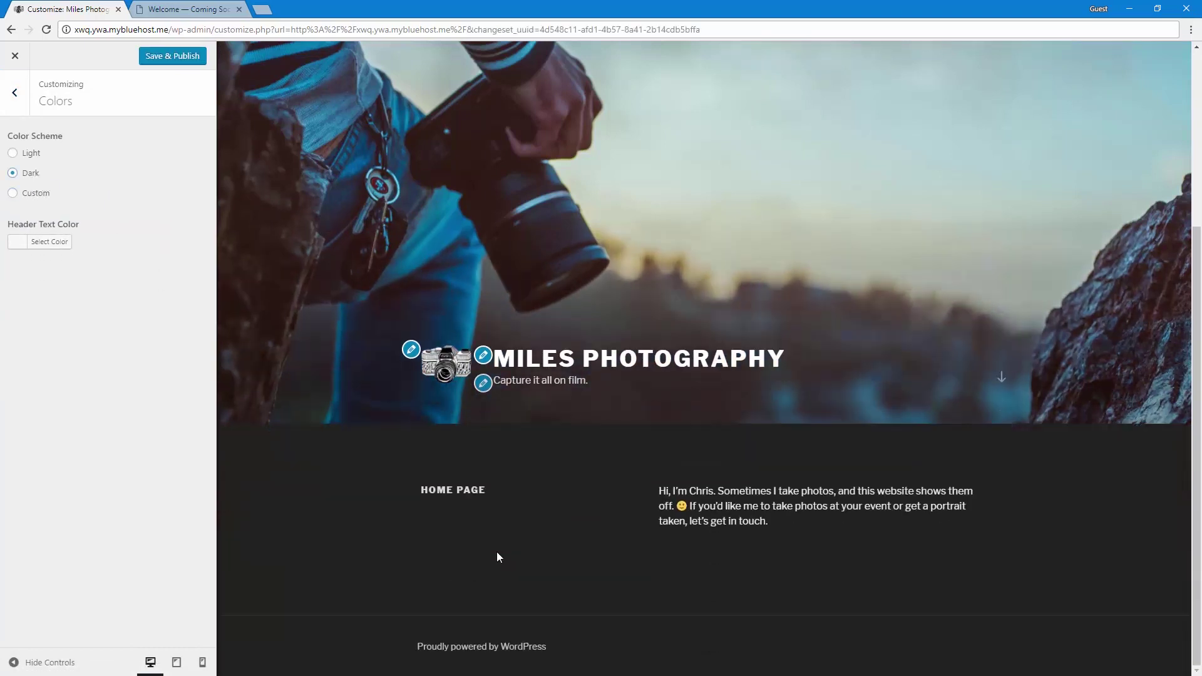
click(22, 106)
Step: Look over the Header Media and Menus panels, returning to the main Customizer sections
click(96, 248)
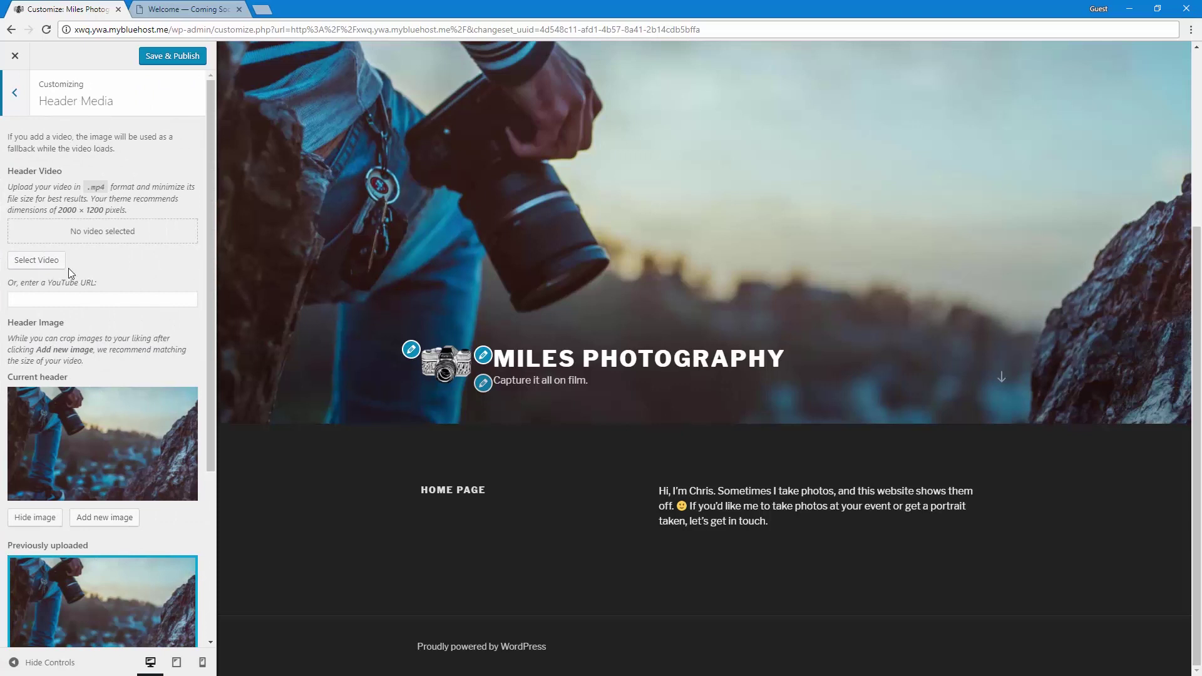
click(17, 301)
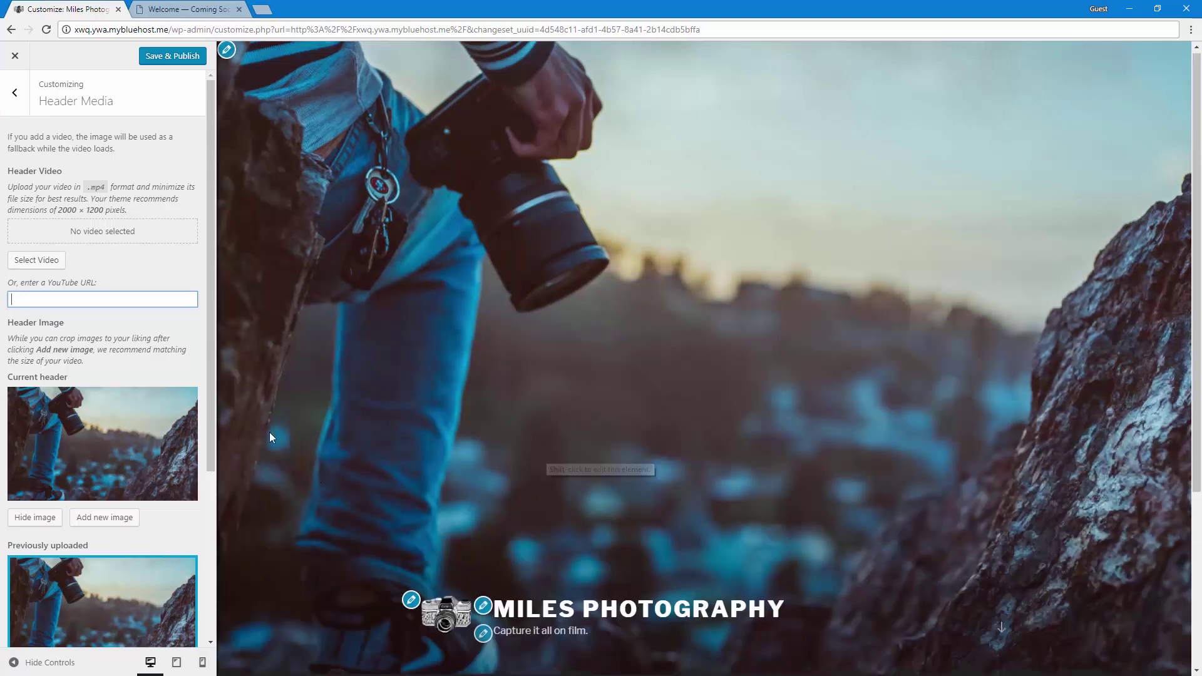
click(14, 93)
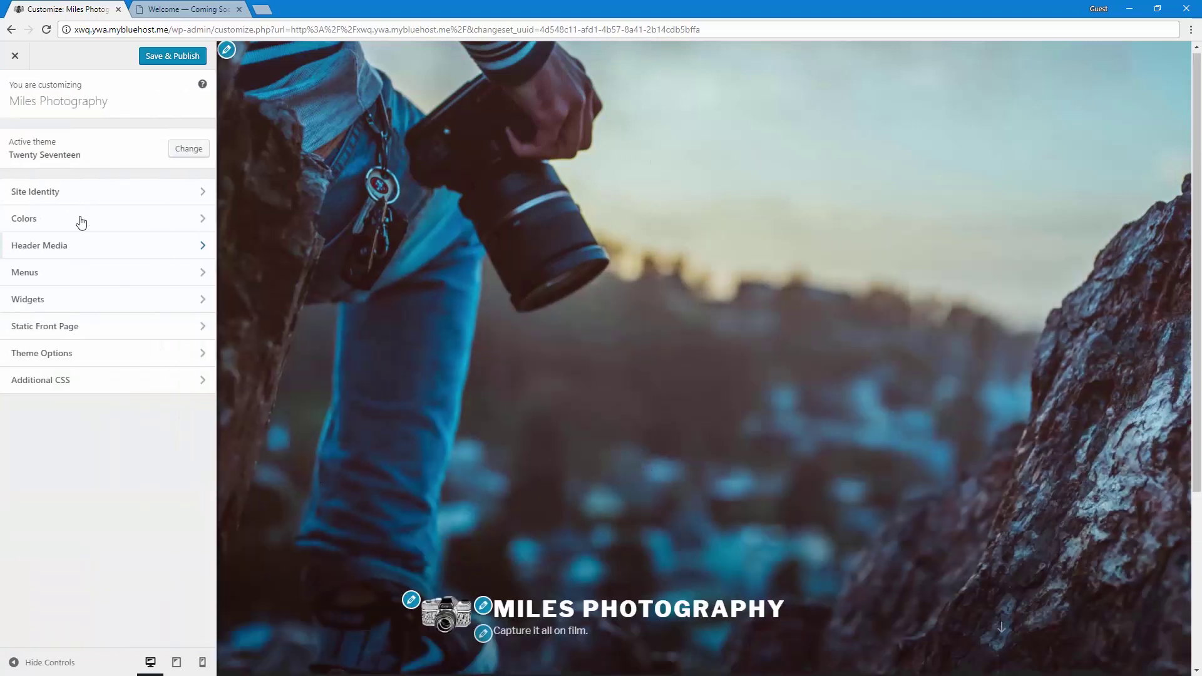
click(97, 276)
click(18, 99)
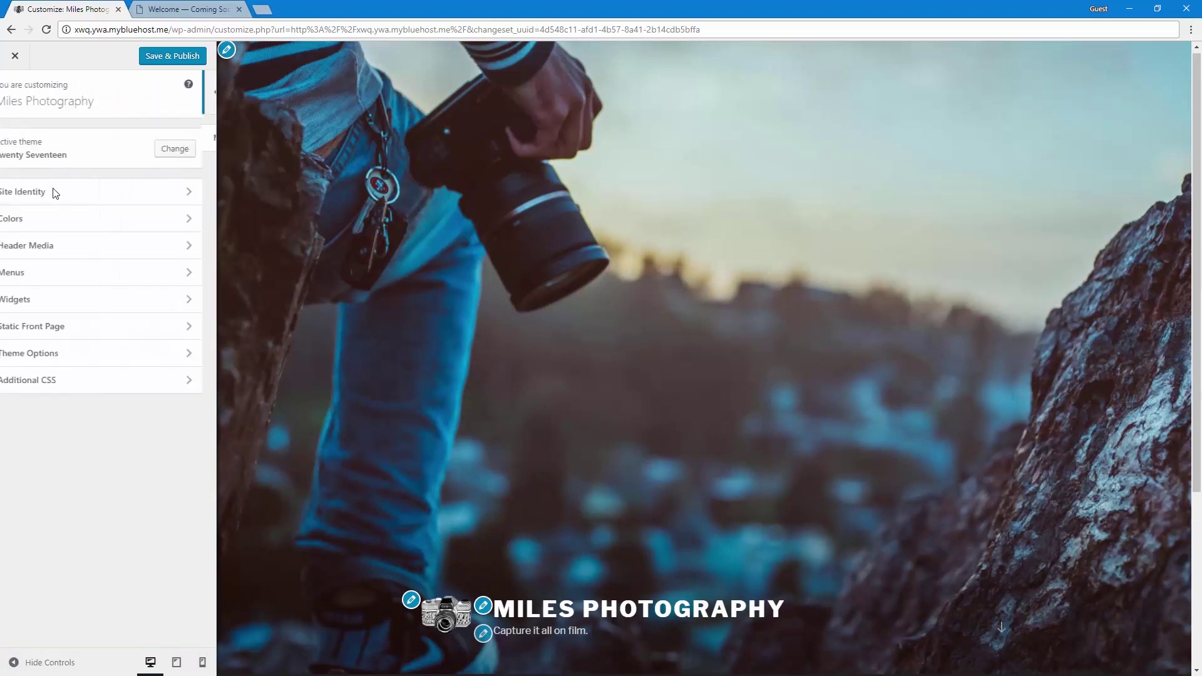
Step: Set Theme Options Front Page Section 1 to the Contact Me page and publish
click(122, 353)
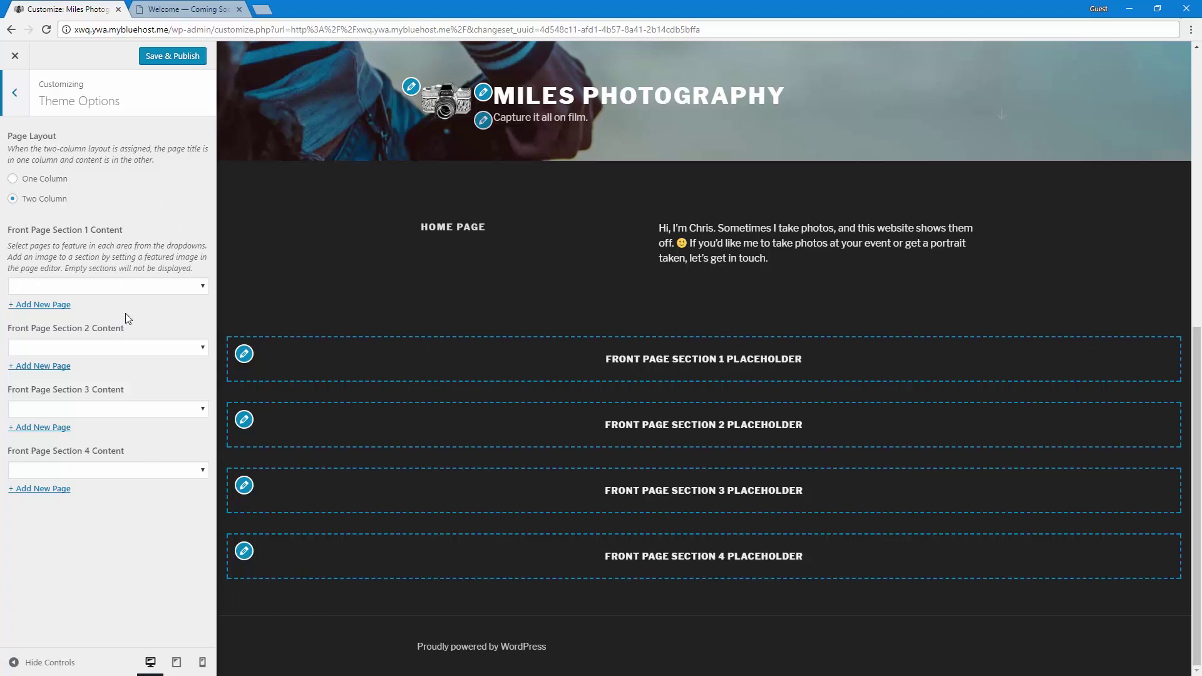
click(137, 287)
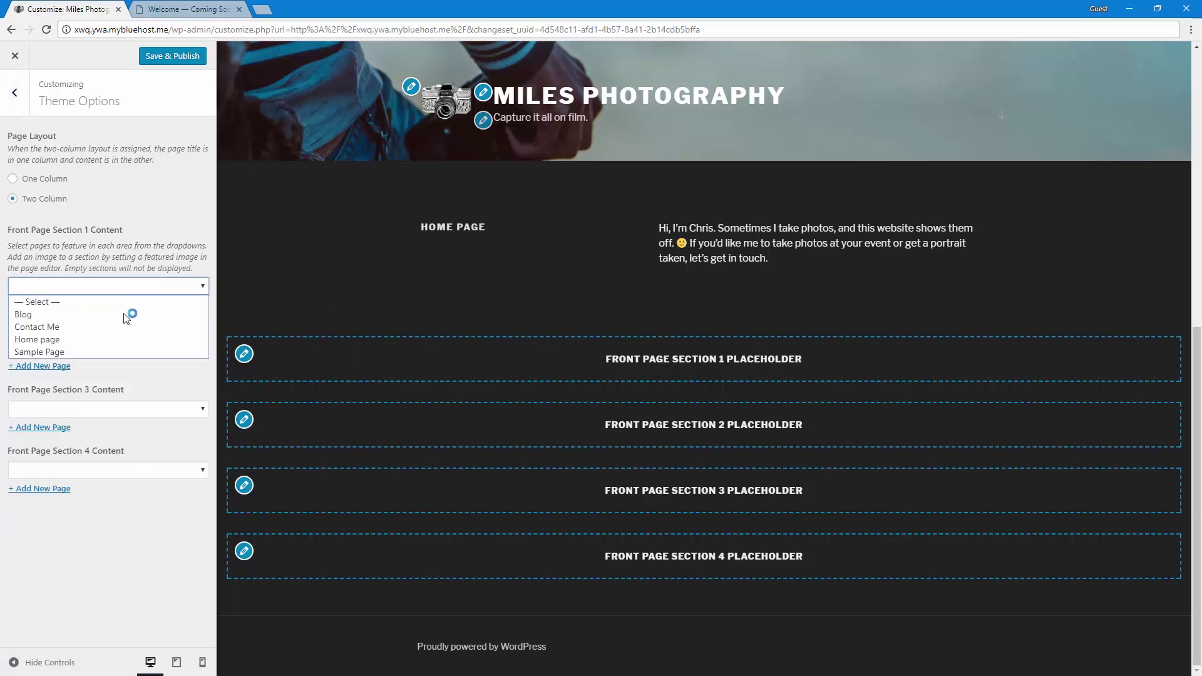
click(115, 326)
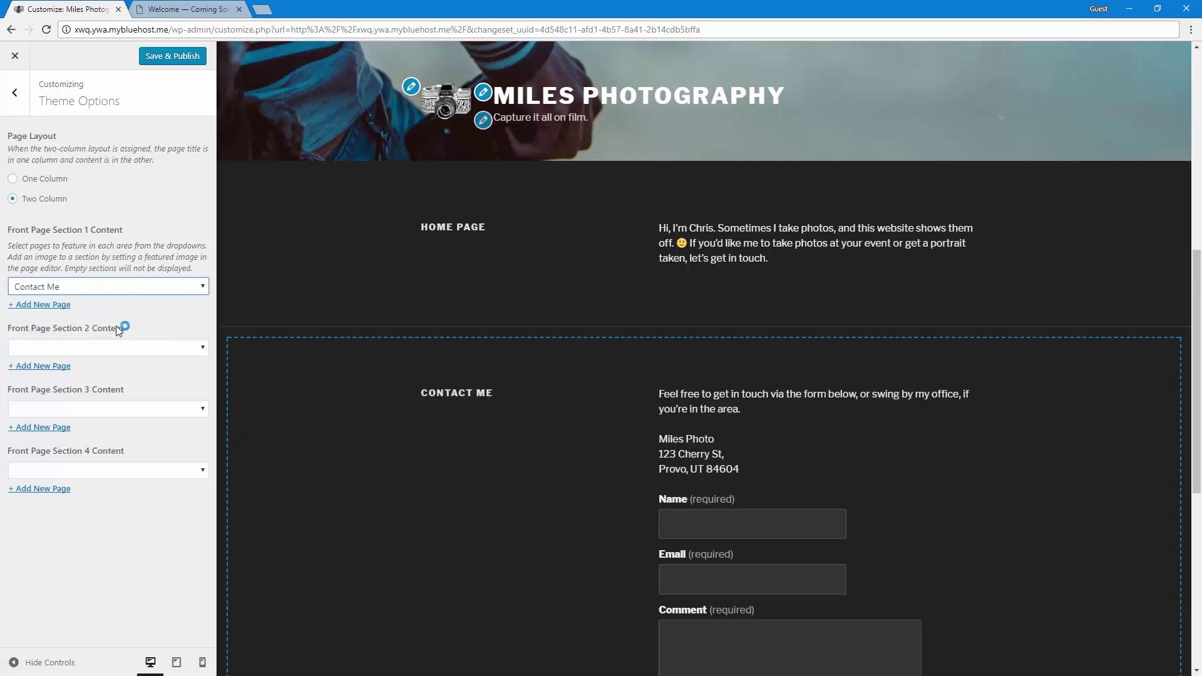
scroll(517, 218, down, 5)
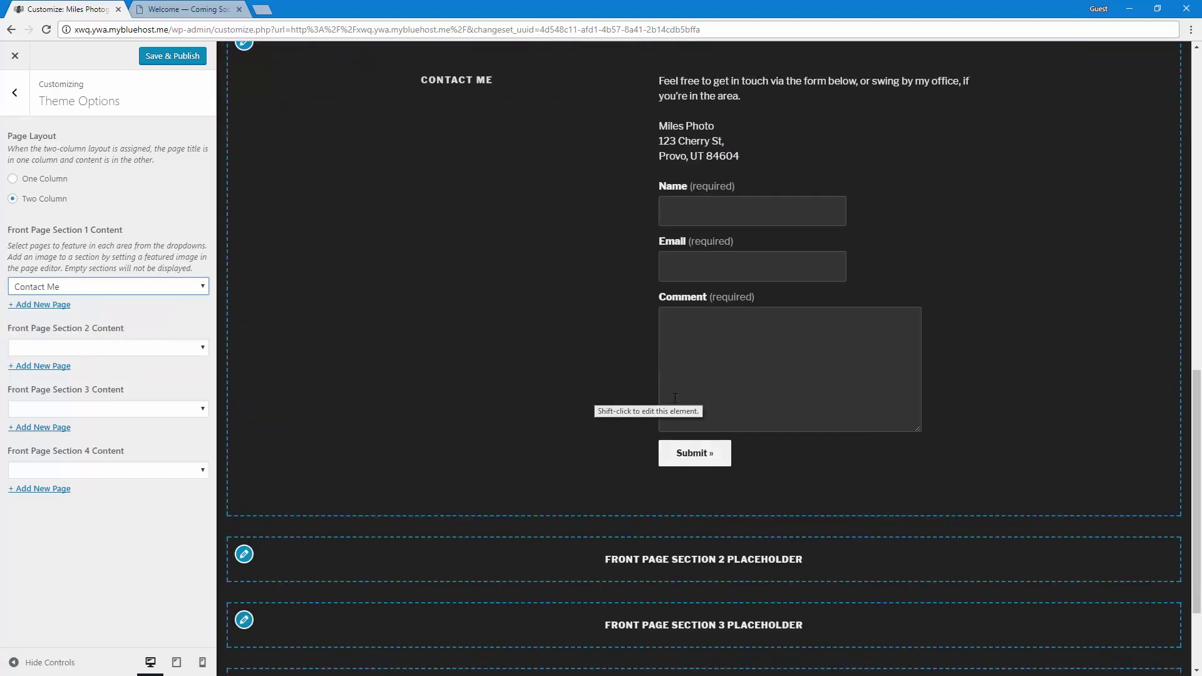
scroll(370, 452, up, 5)
scroll(369, 453, up, 6)
scroll(370, 453, down, 4)
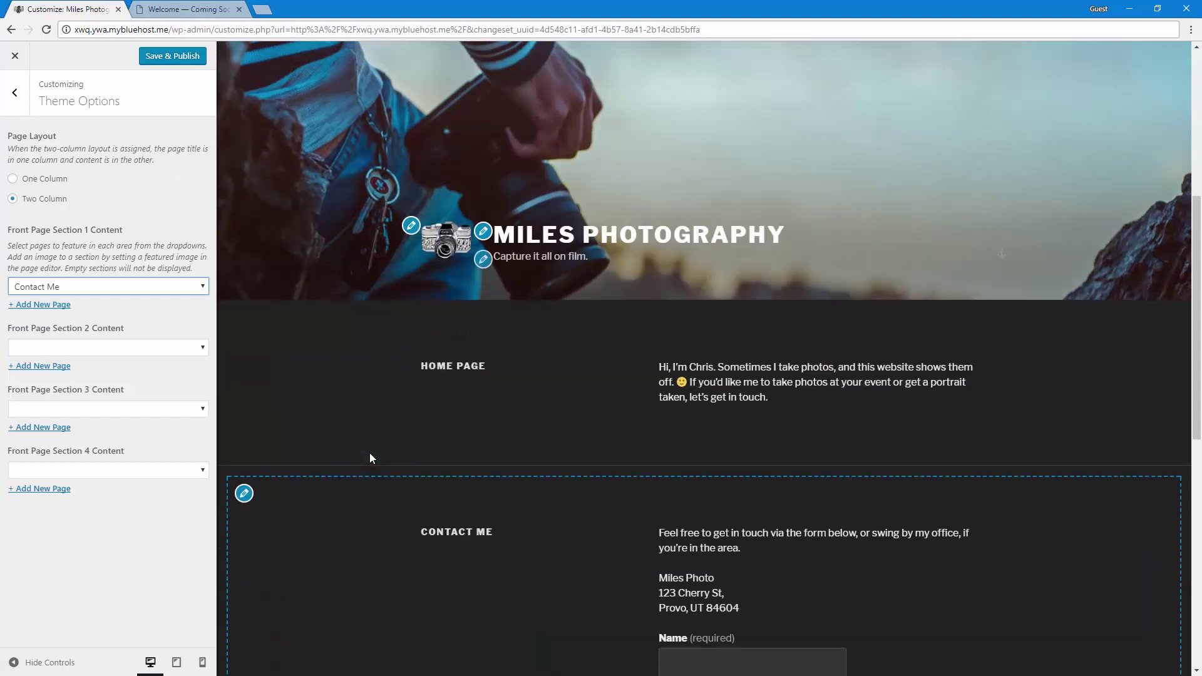
scroll(370, 454, down, 5)
scroll(370, 454, up, 4)
scroll(370, 454, down, 1)
scroll(370, 453, down, 1)
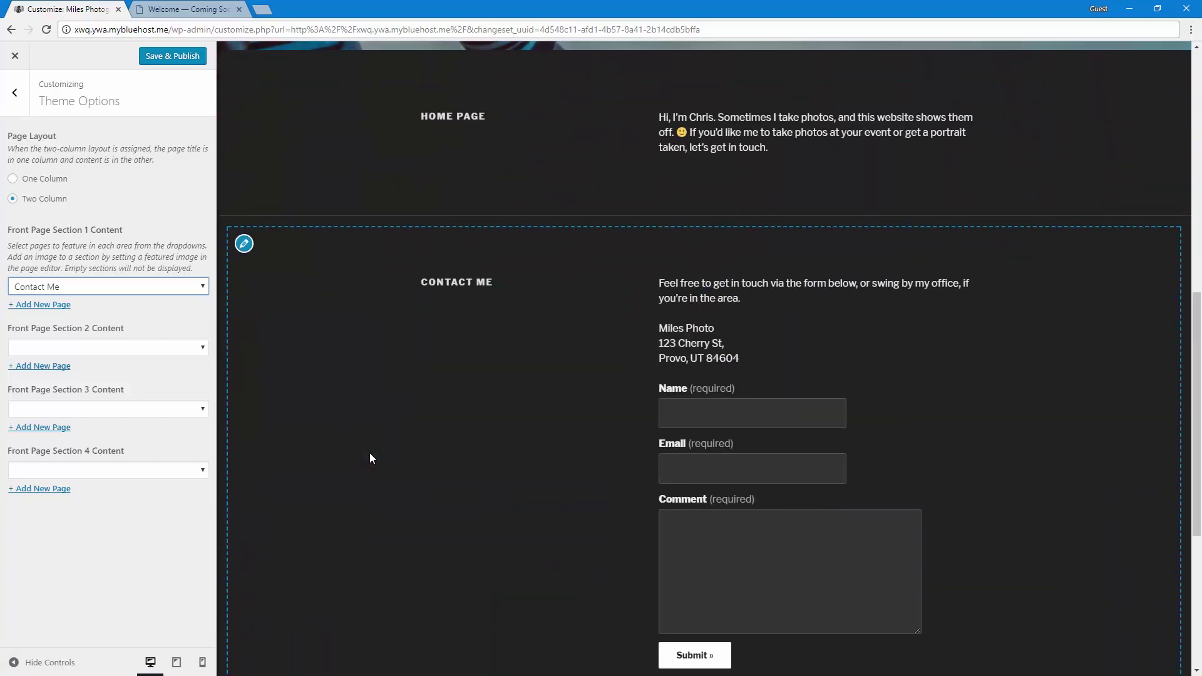
click(178, 59)
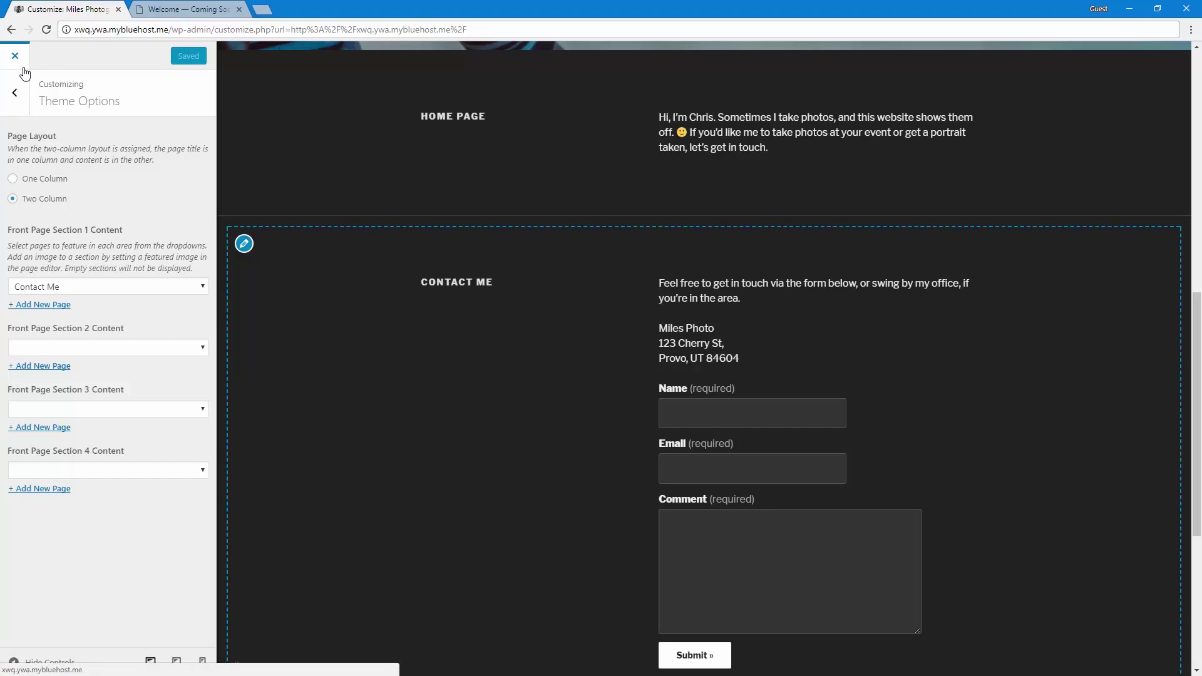
Step: Close the Customizer to view the live site
scroll(294, 482, up, 4)
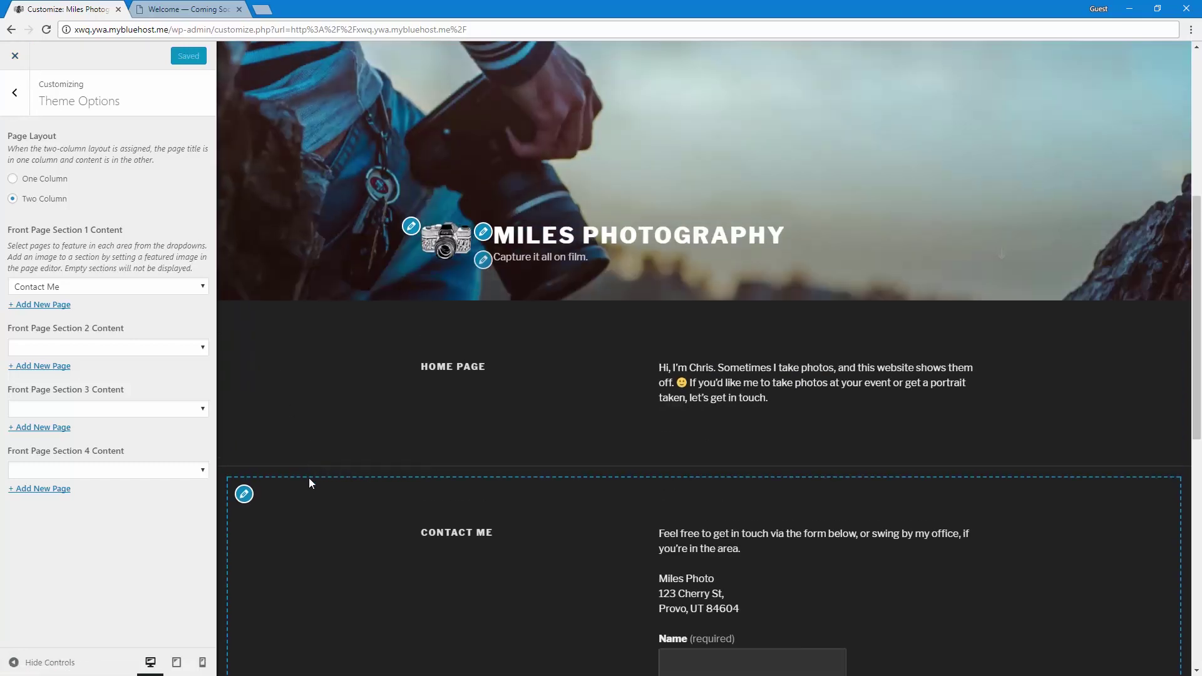
scroll(253, 475, down, 6)
scroll(253, 477, down, 3)
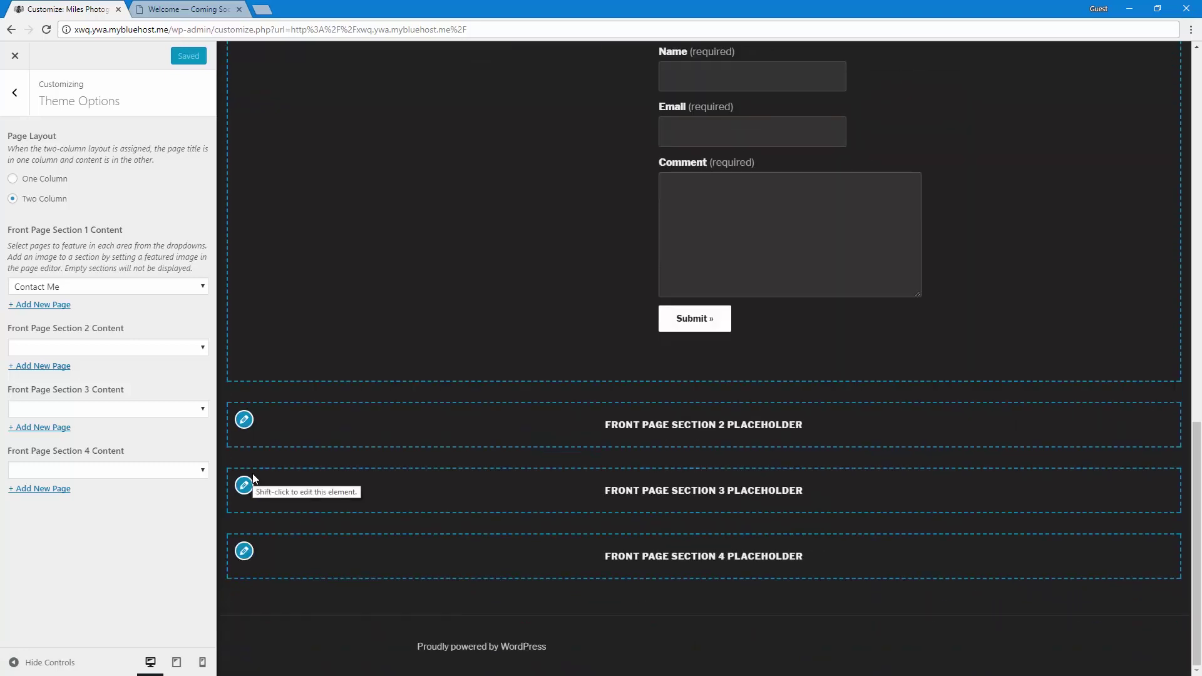
scroll(254, 479, up, 1)
scroll(253, 479, up, 6)
click(15, 55)
Step: Scroll through the live front page and open the Home page for editing
scroll(339, 352, down, 3)
scroll(339, 351, down, 9)
scroll(339, 352, up, 6)
scroll(339, 352, up, 6)
scroll(339, 354, down, 5)
scroll(339, 354, down, 4)
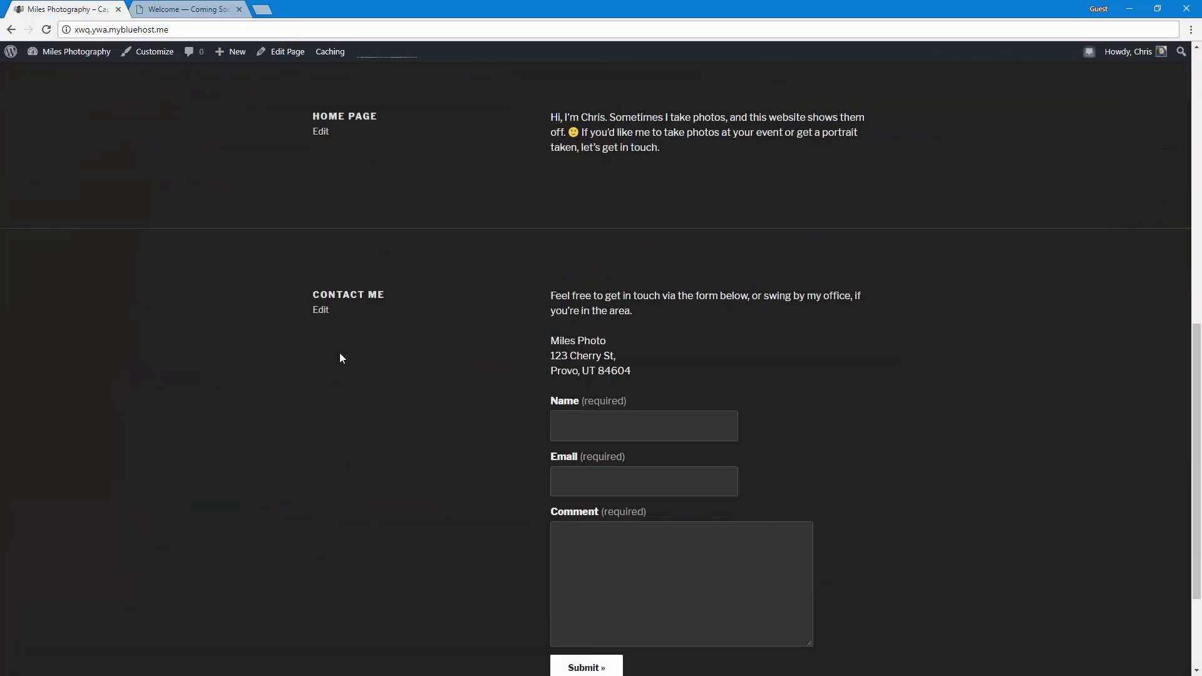
scroll(325, 319, up, 2)
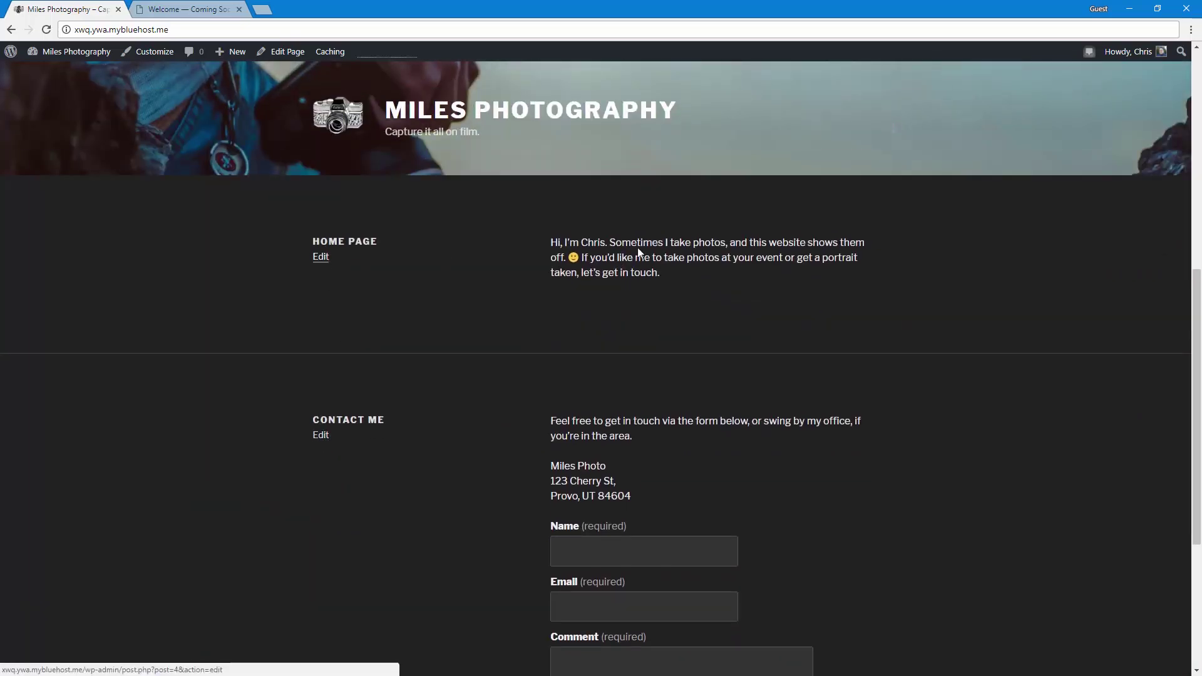
click(320, 257)
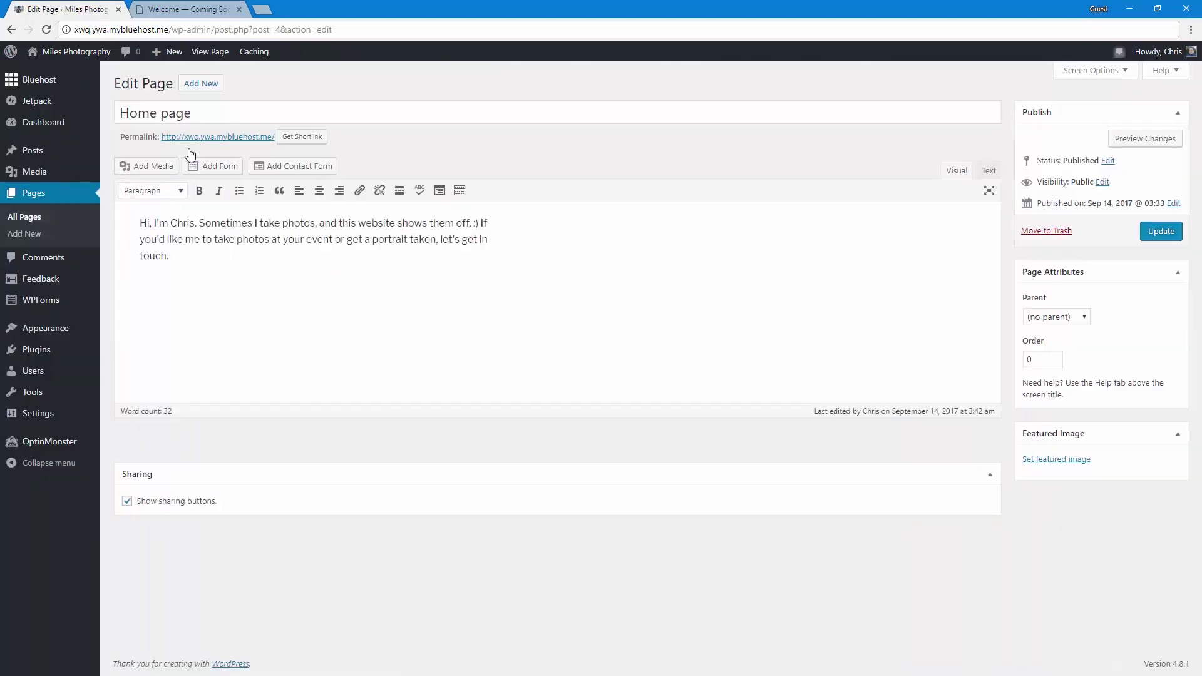
Step: Retitle the Home page 'Hi, I'm Chris' and delete the opening greeting from its body
click(11, 29)
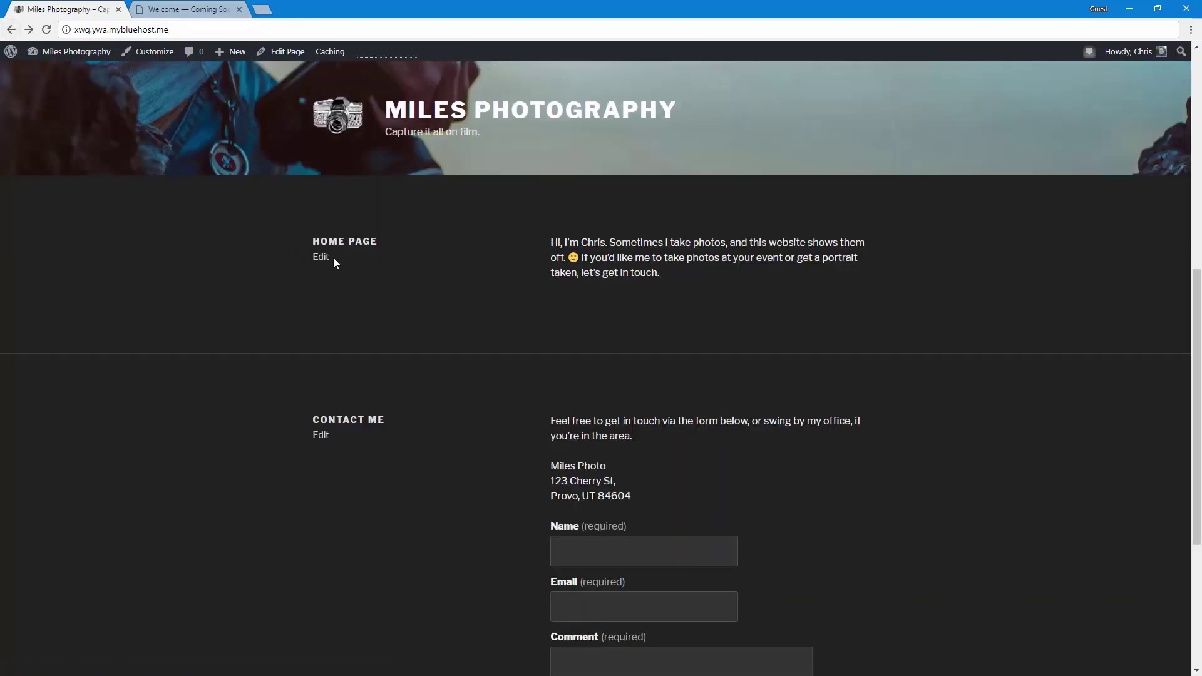
click(322, 257)
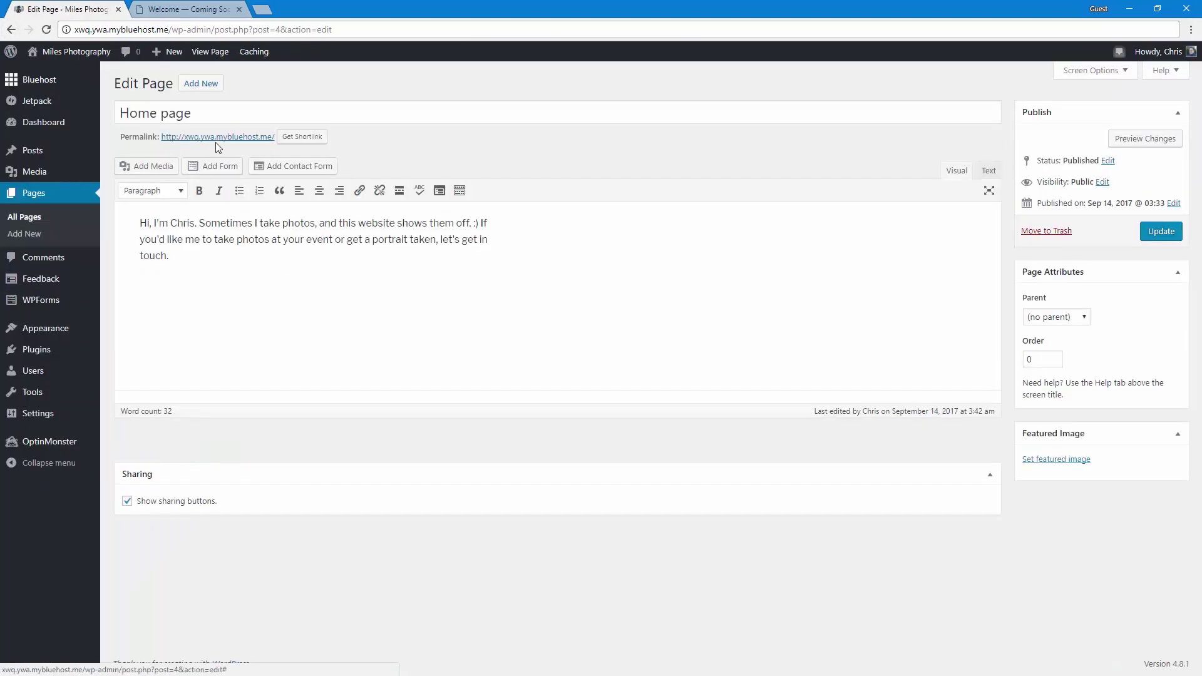
triple_click(244, 111)
text(Hi, I'm Chris)
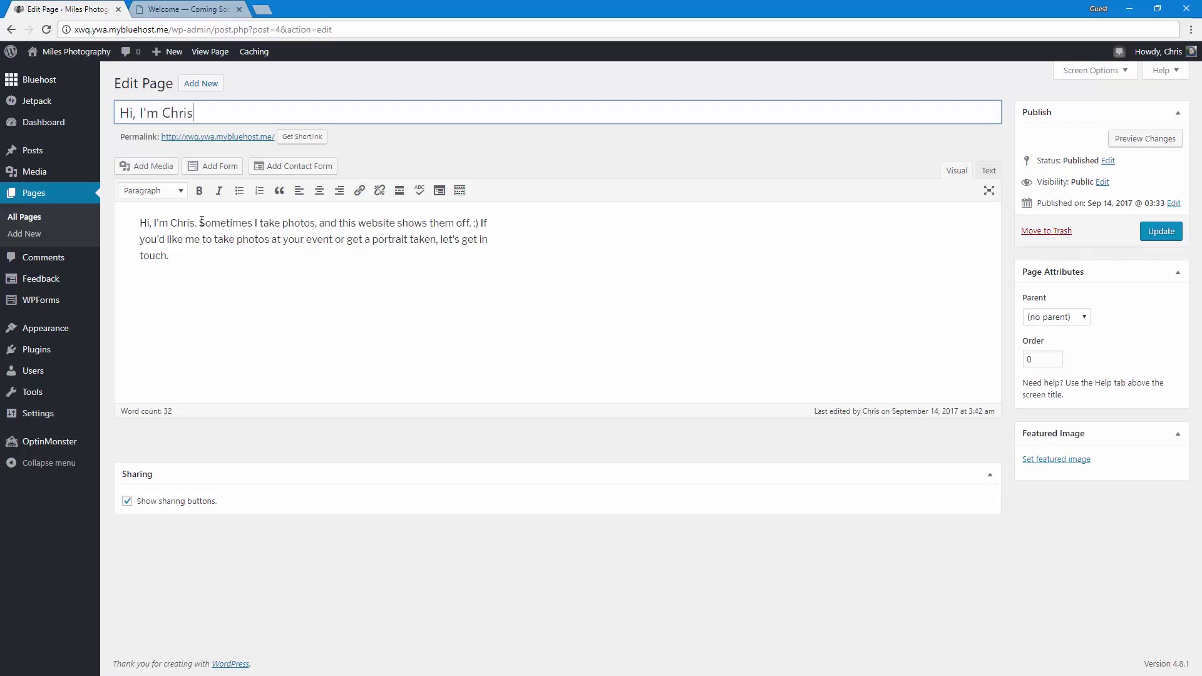
drag(199, 223, 81, 219)
key(BackSpace)
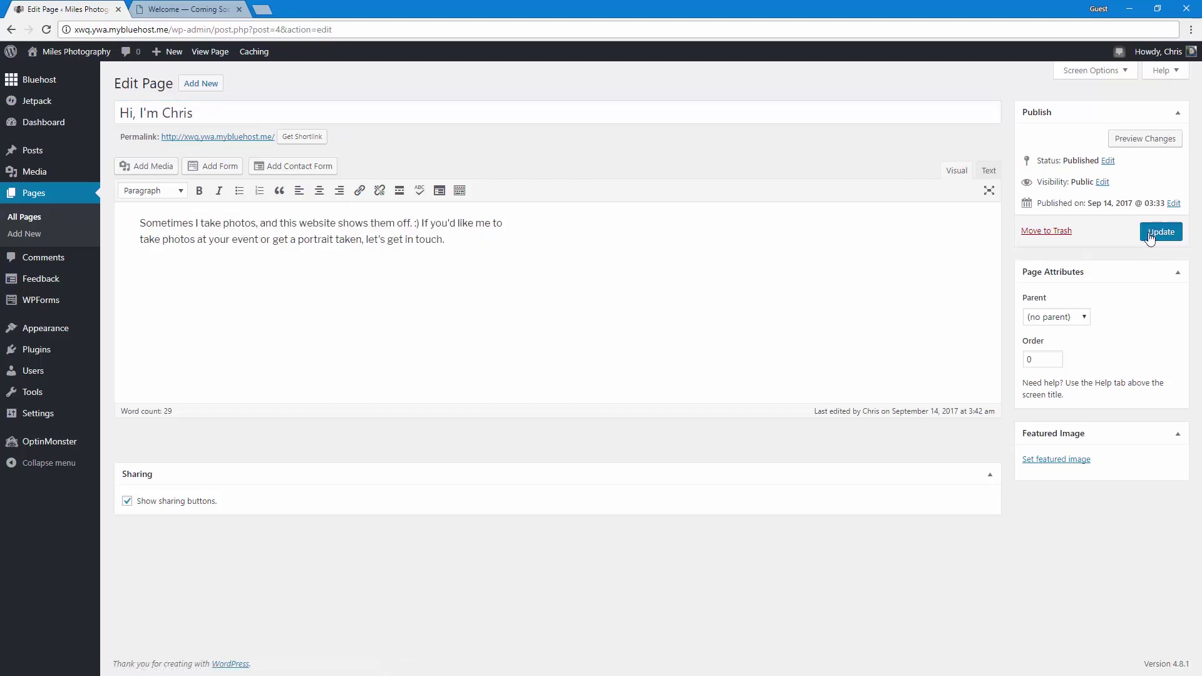
Step: Update the Home page and view the new heading on the live homepage
click(1161, 231)
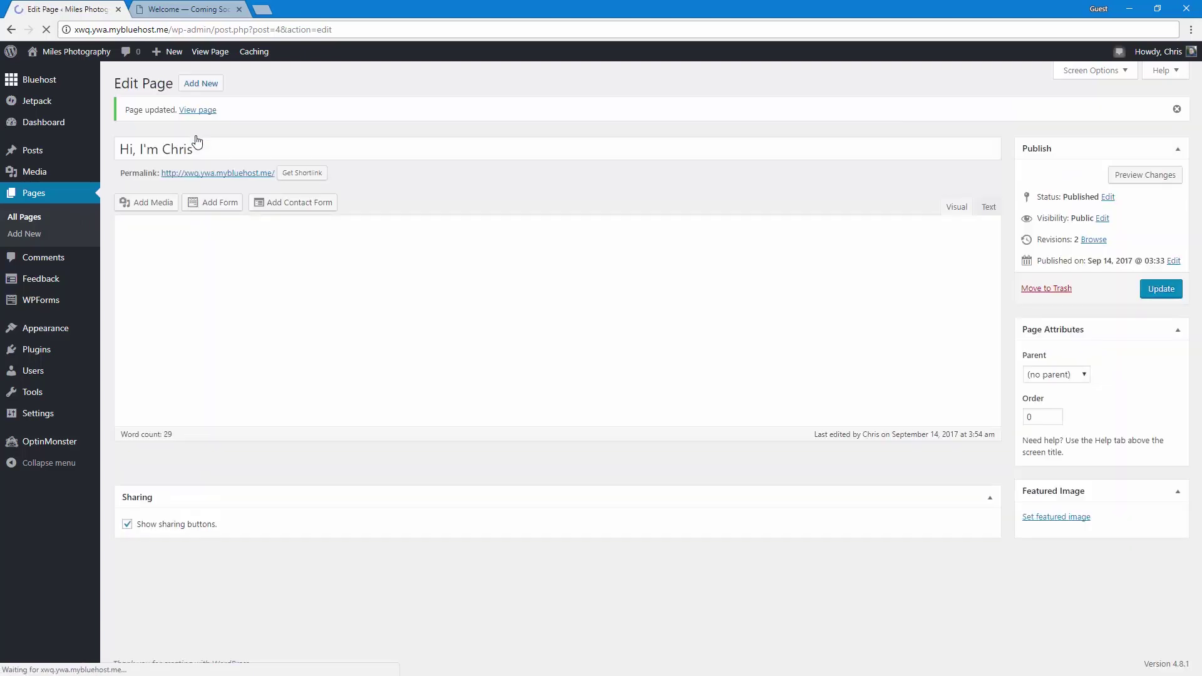
click(208, 174)
scroll(232, 344, down, 5)
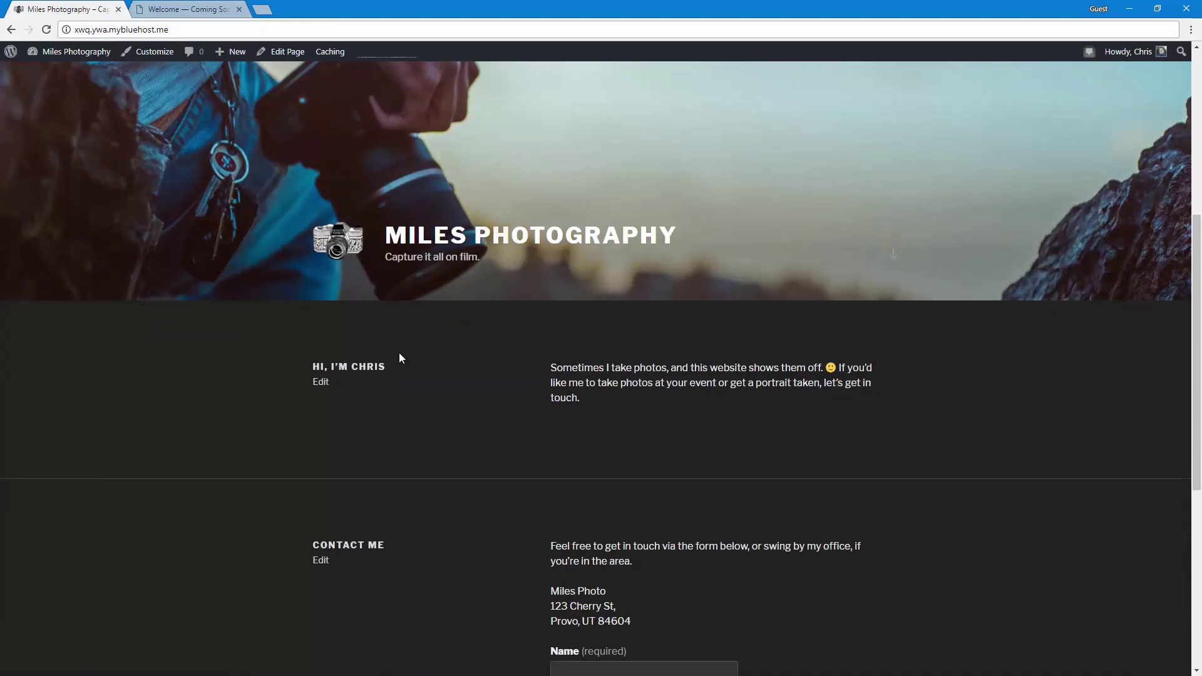
Step: Scroll to the Contact Me section on the homepage and open its Edit Page screen
scroll(399, 353, down, 2)
scroll(400, 353, down, 3)
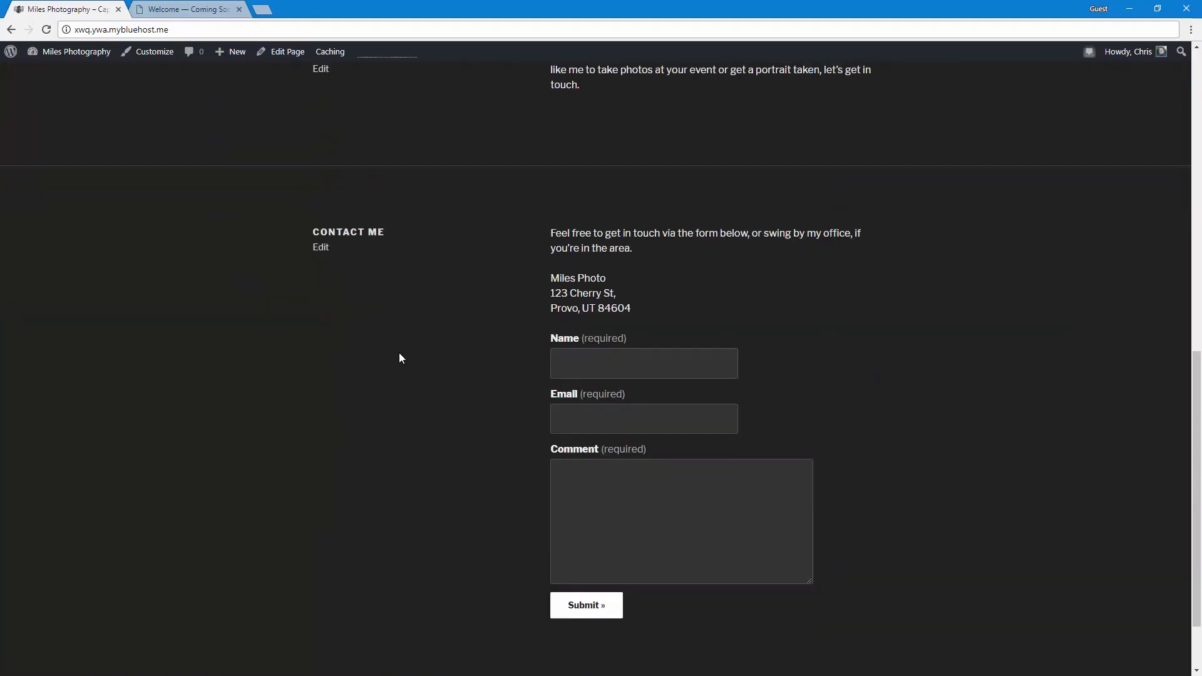
click(320, 249)
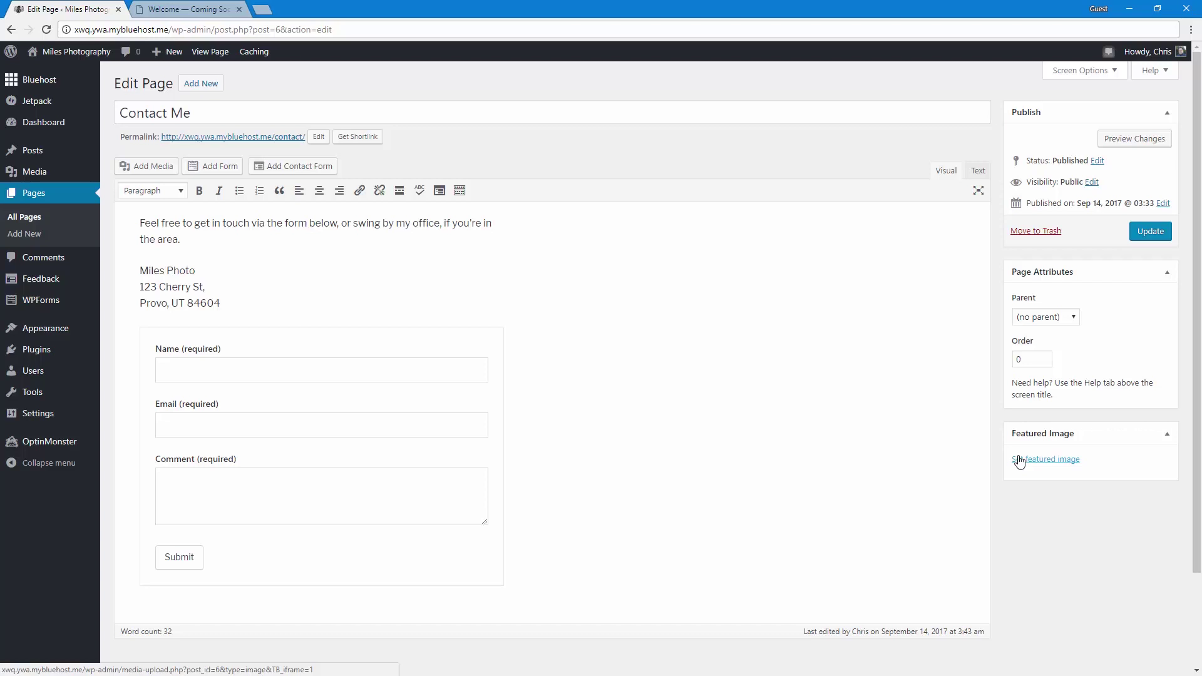
Step: Upload DCIM_0184.jpg and set it as the Contact Me page's featured image
click(1058, 463)
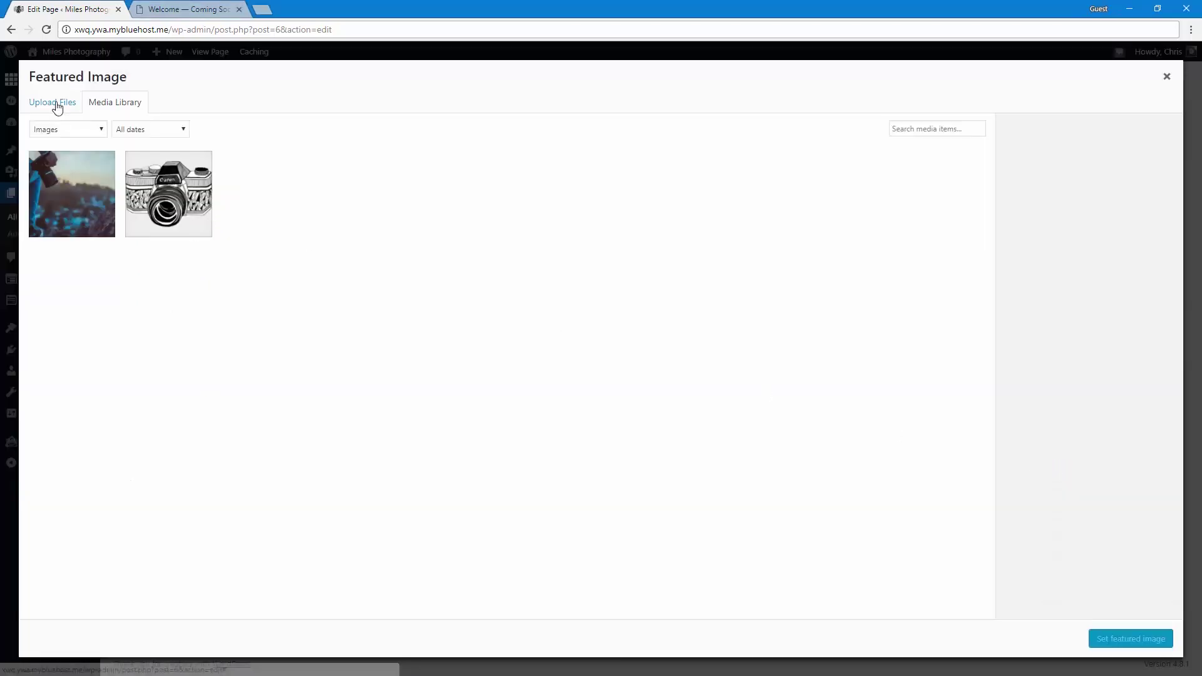
click(52, 104)
click(599, 342)
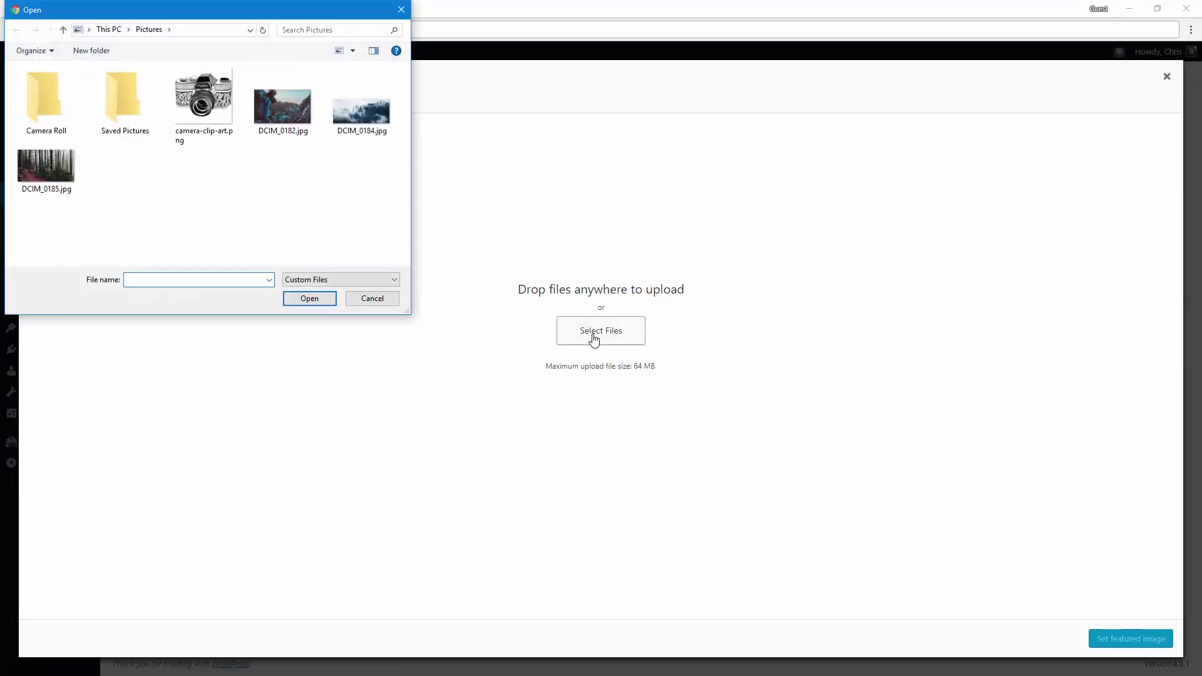
double_click(358, 116)
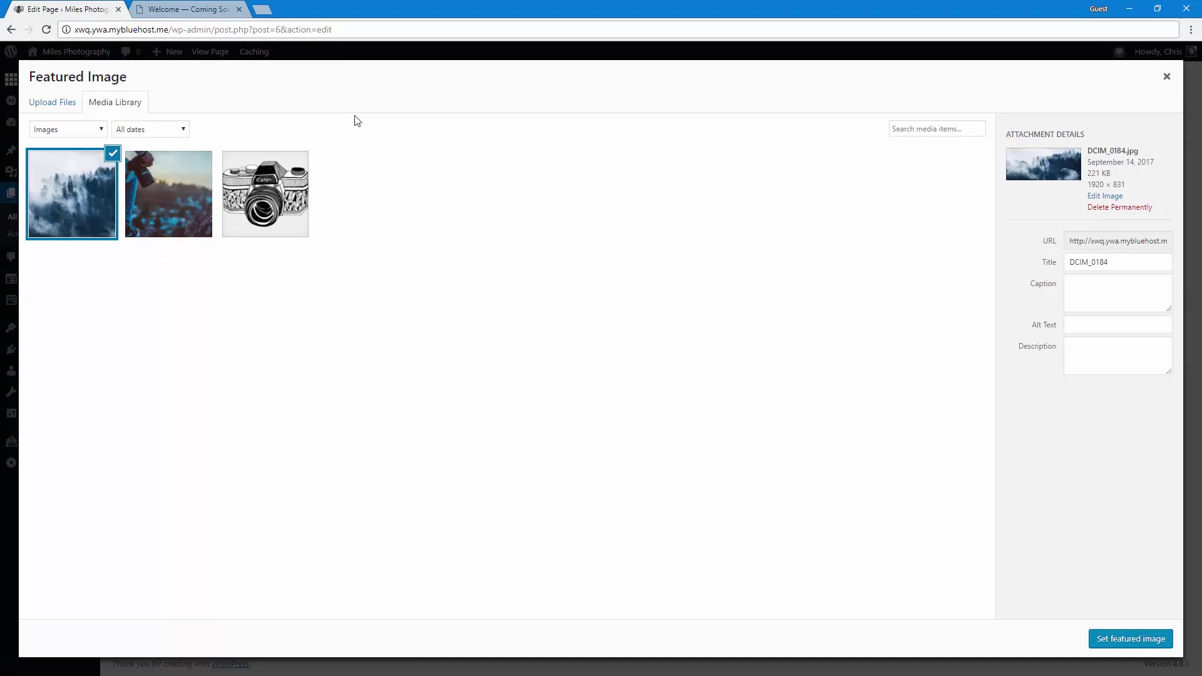
click(1104, 639)
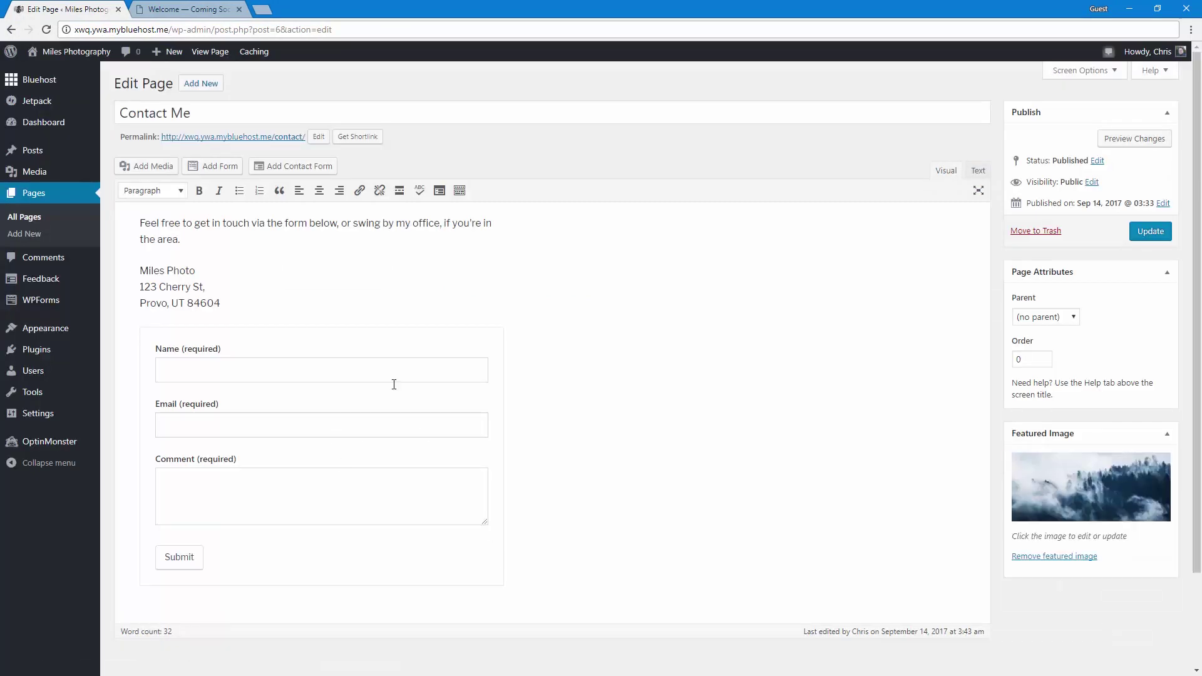
Step: Update the Contact Me page and check the forest banner above Contact Me on the front page
click(1148, 229)
mouse_move(75, 50)
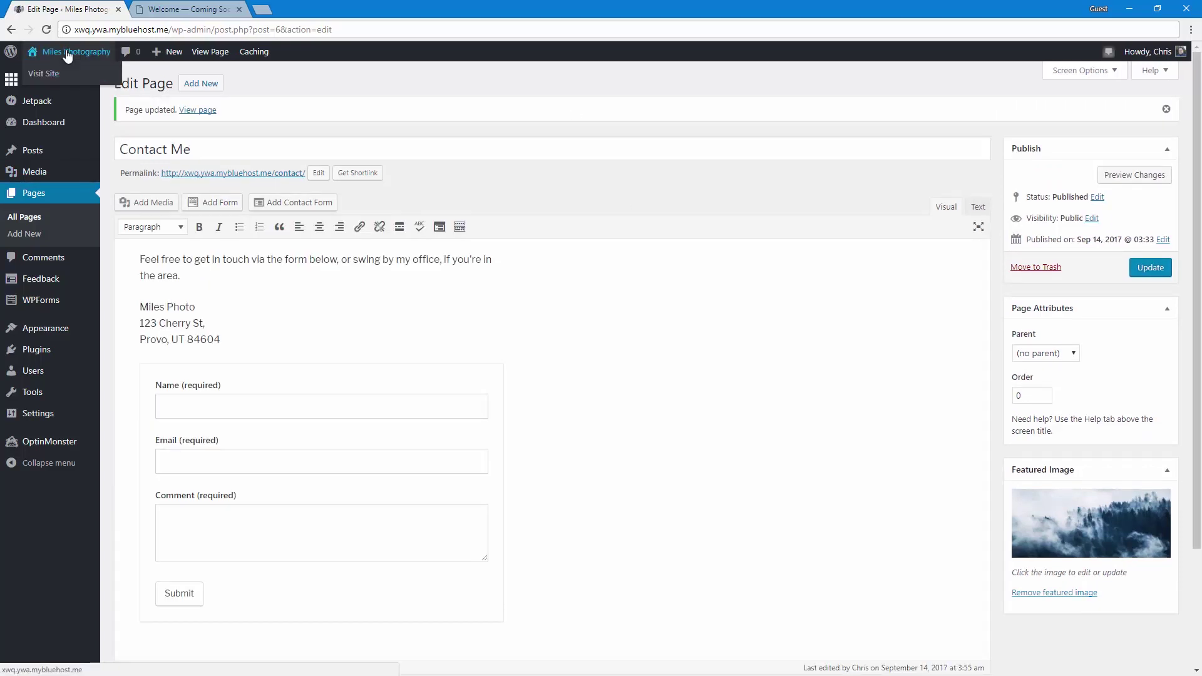
click(68, 53)
scroll(173, 392, down, 5)
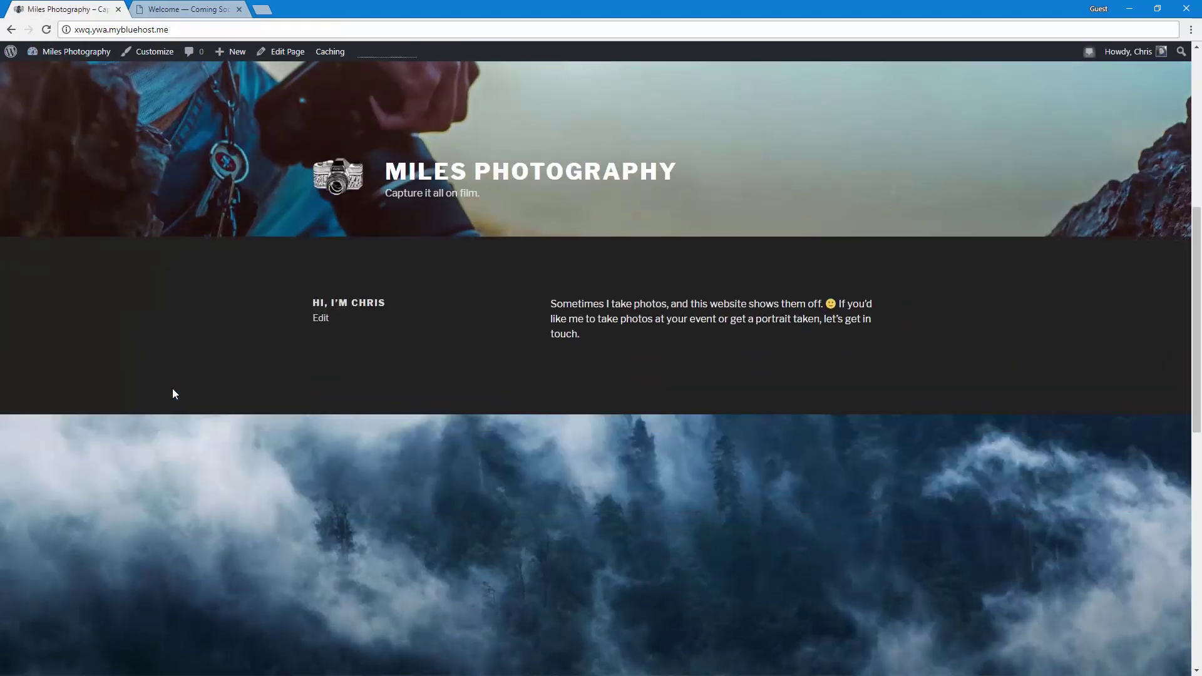
scroll(174, 393, down, 4)
scroll(174, 393, down, 2)
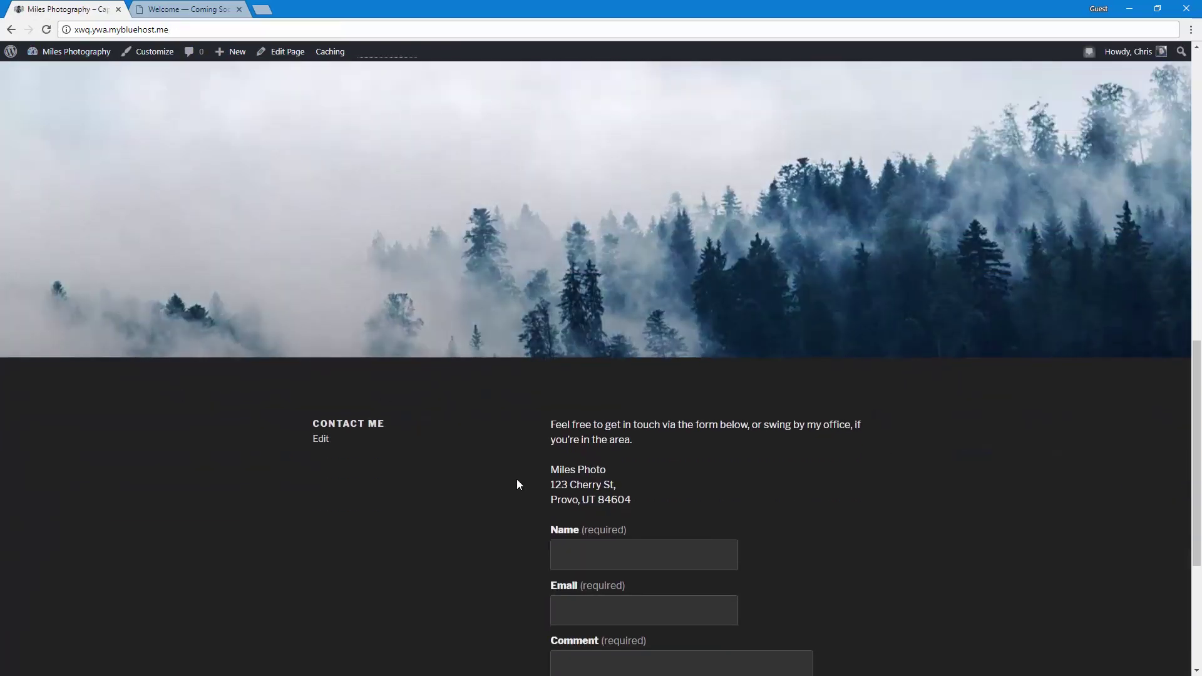
scroll(509, 475, down, 5)
scroll(508, 474, up, 7)
scroll(508, 473, up, 5)
scroll(508, 473, up, 5)
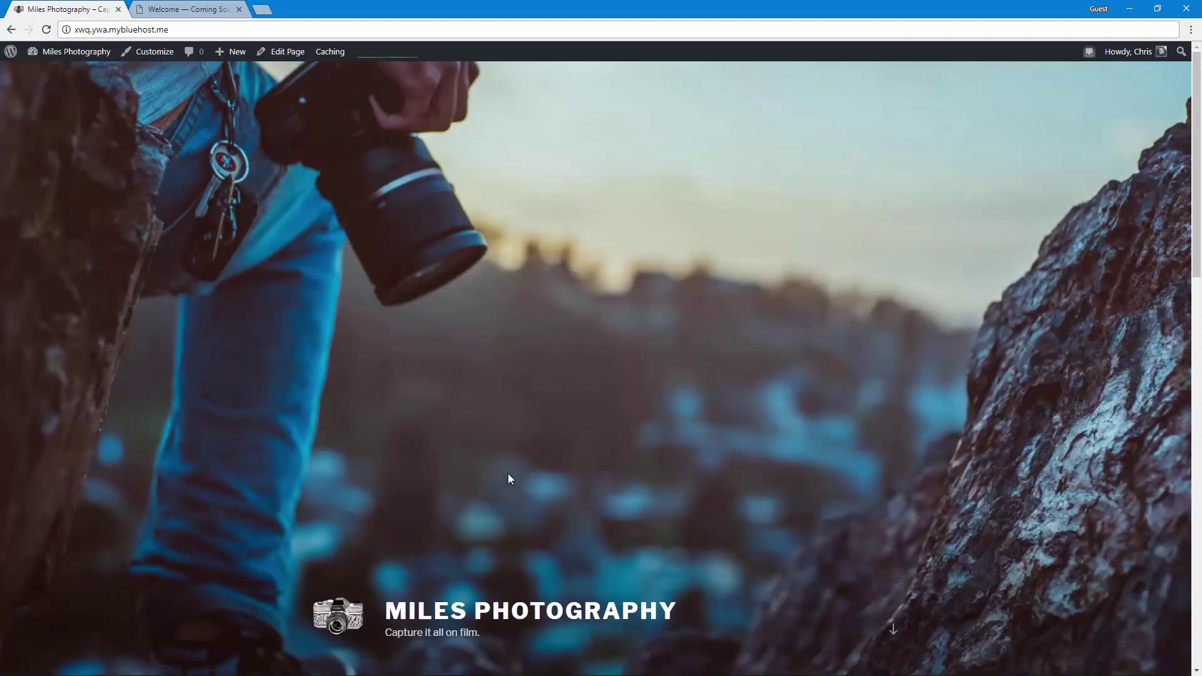
scroll(508, 473, down, 5)
scroll(508, 473, down, 10)
scroll(508, 473, down, 4)
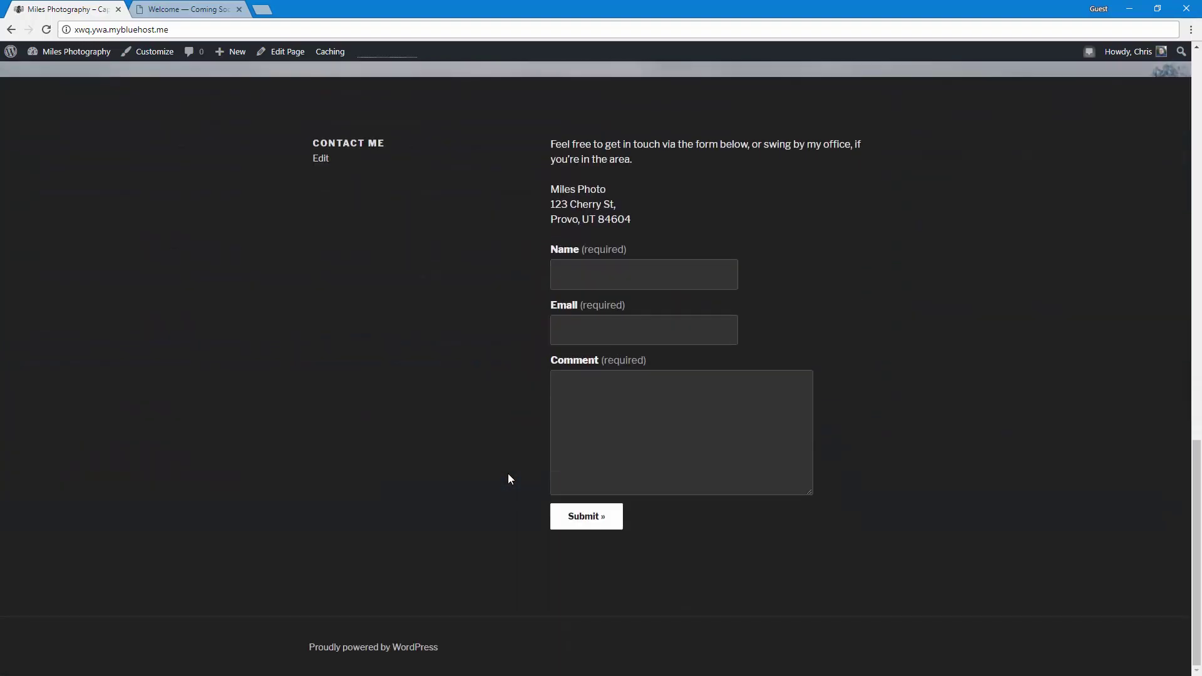
scroll(508, 474, up, 2)
scroll(508, 474, up, 5)
scroll(508, 475, up, 5)
scroll(508, 474, up, 4)
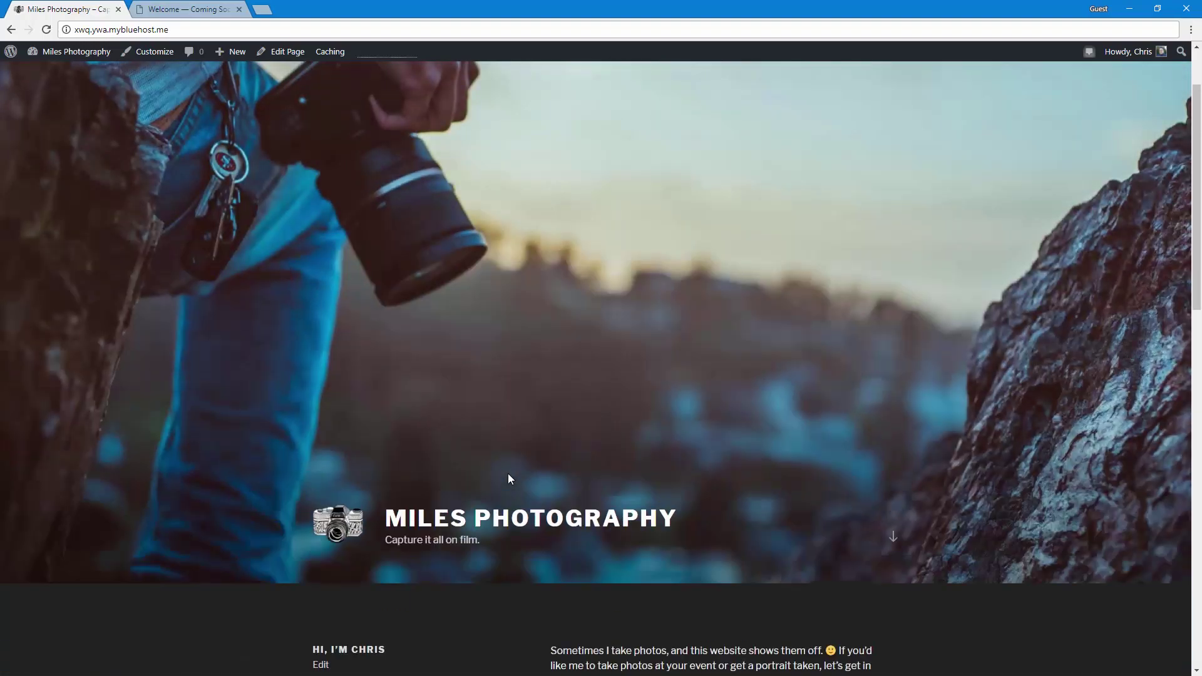
scroll(509, 478, down, 5)
scroll(507, 478, down, 10)
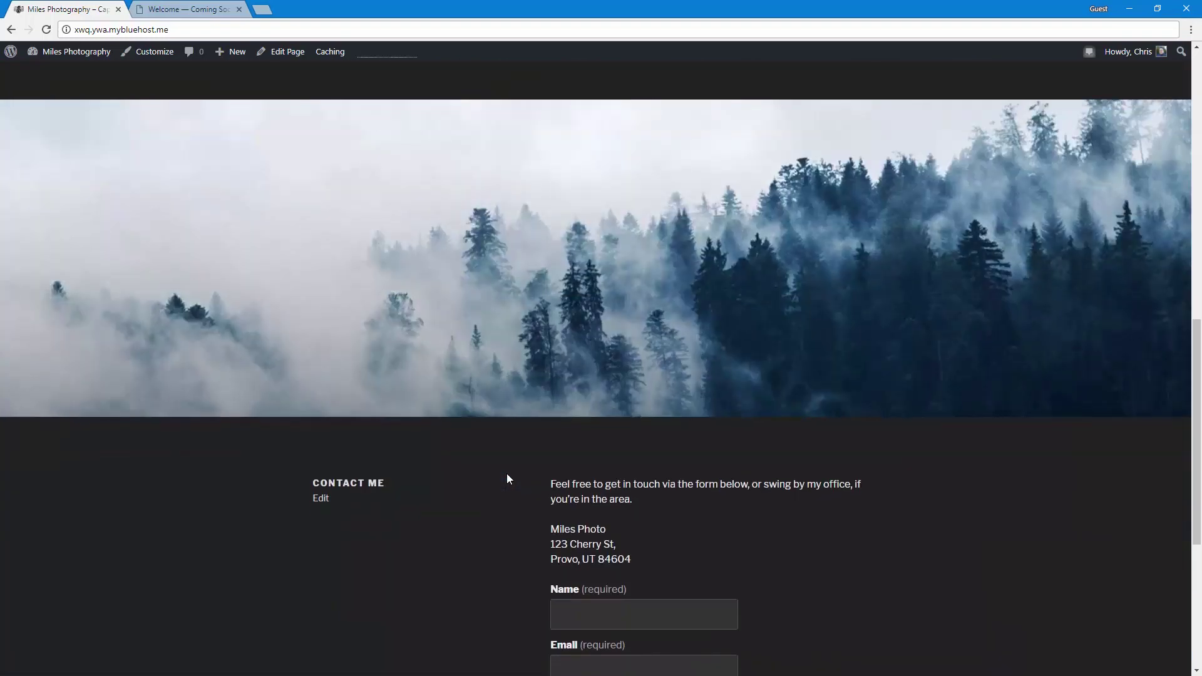
scroll(507, 478, down, 5)
scroll(507, 479, up, 6)
scroll(507, 478, up, 1)
Step: In the Customizer, create 'Main Menu' and assign it to the Top Menu location
scroll(507, 479, down, 7)
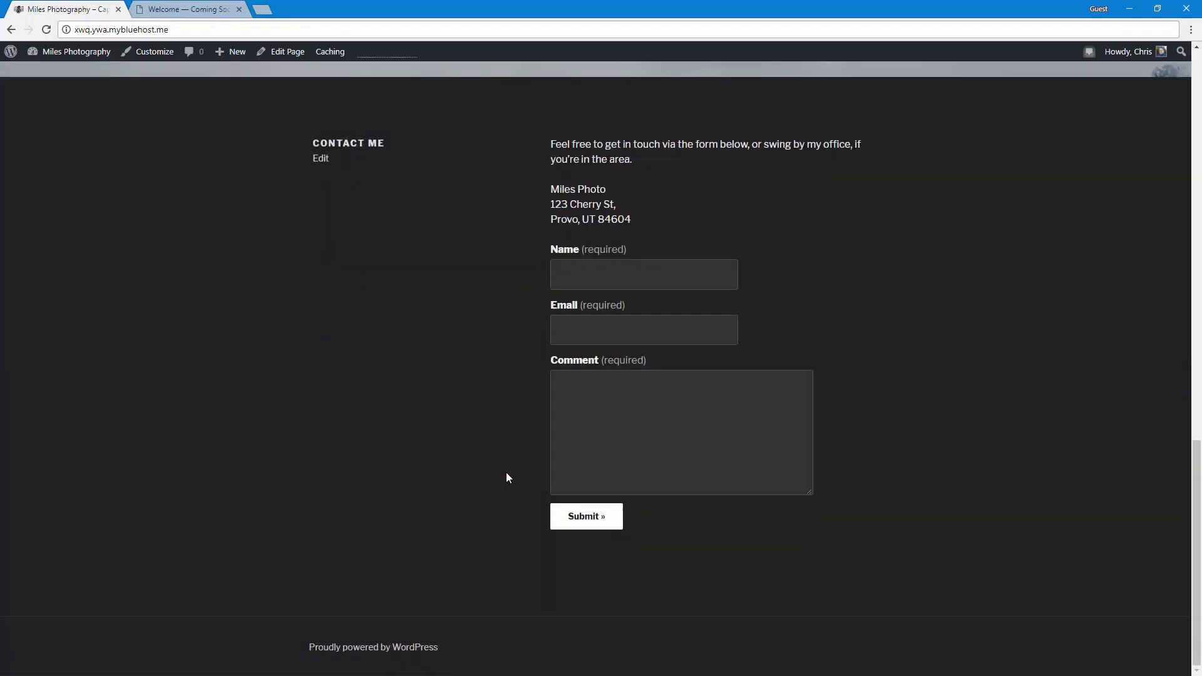
click(137, 54)
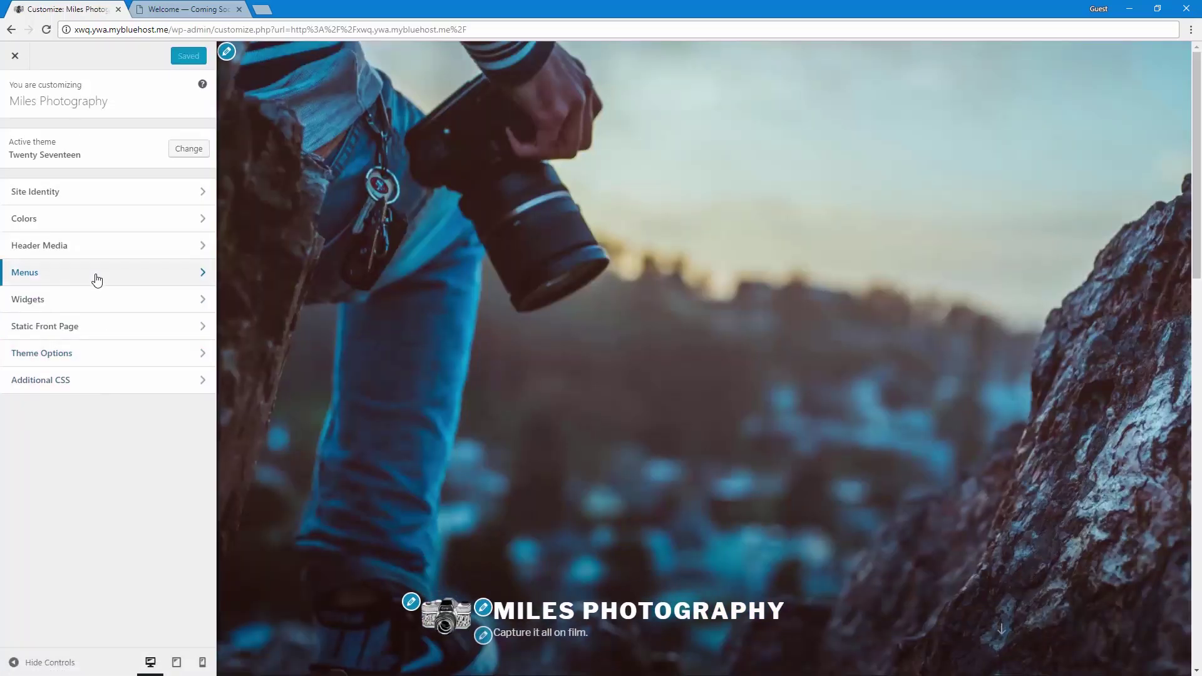
click(97, 280)
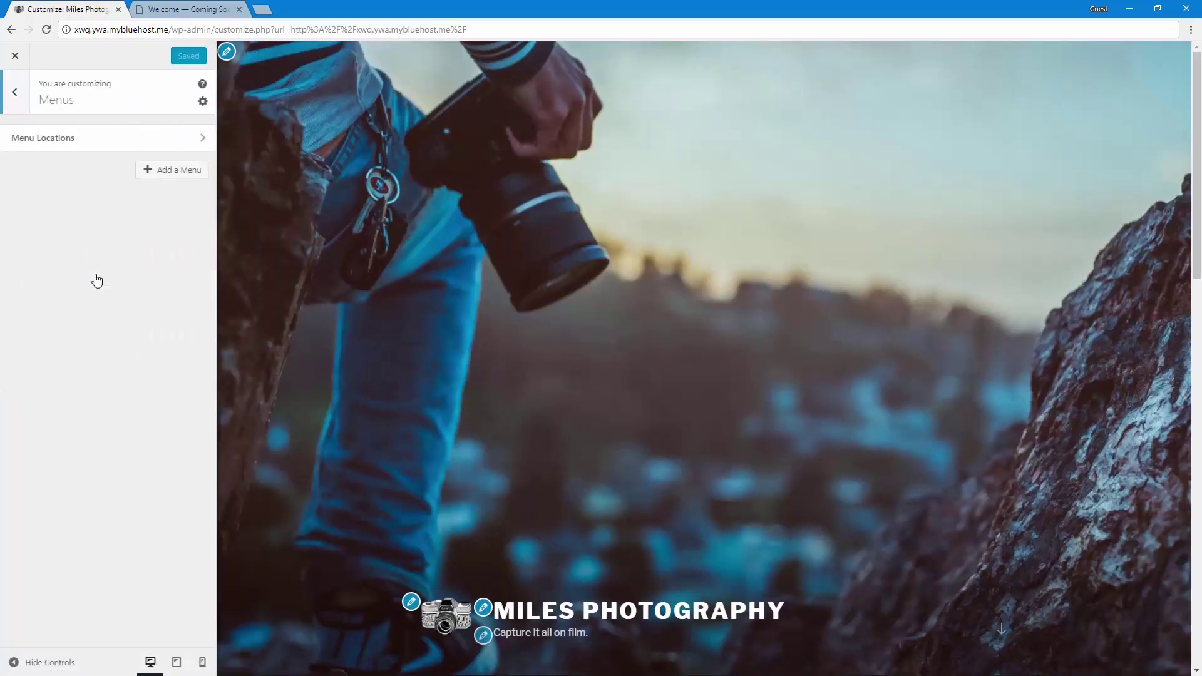
click(154, 171)
scroll(339, 546, down, 3)
scroll(340, 546, down, 4)
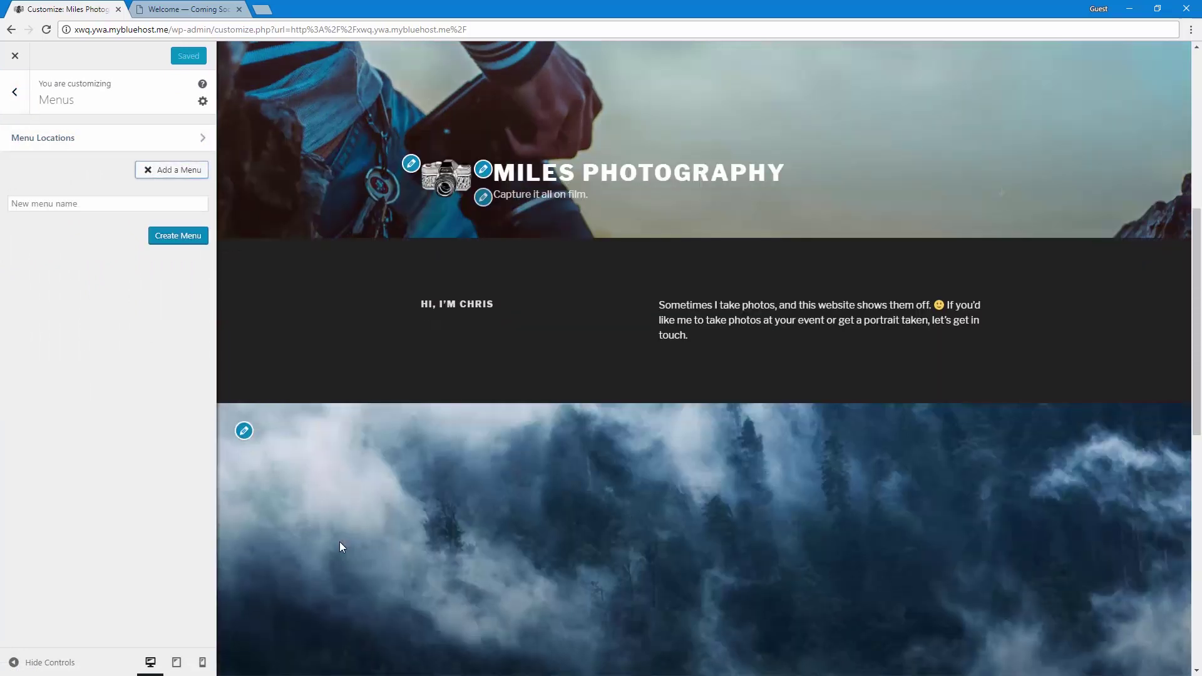
scroll(340, 546, up, 2)
click(79, 207)
text(Main Menu)
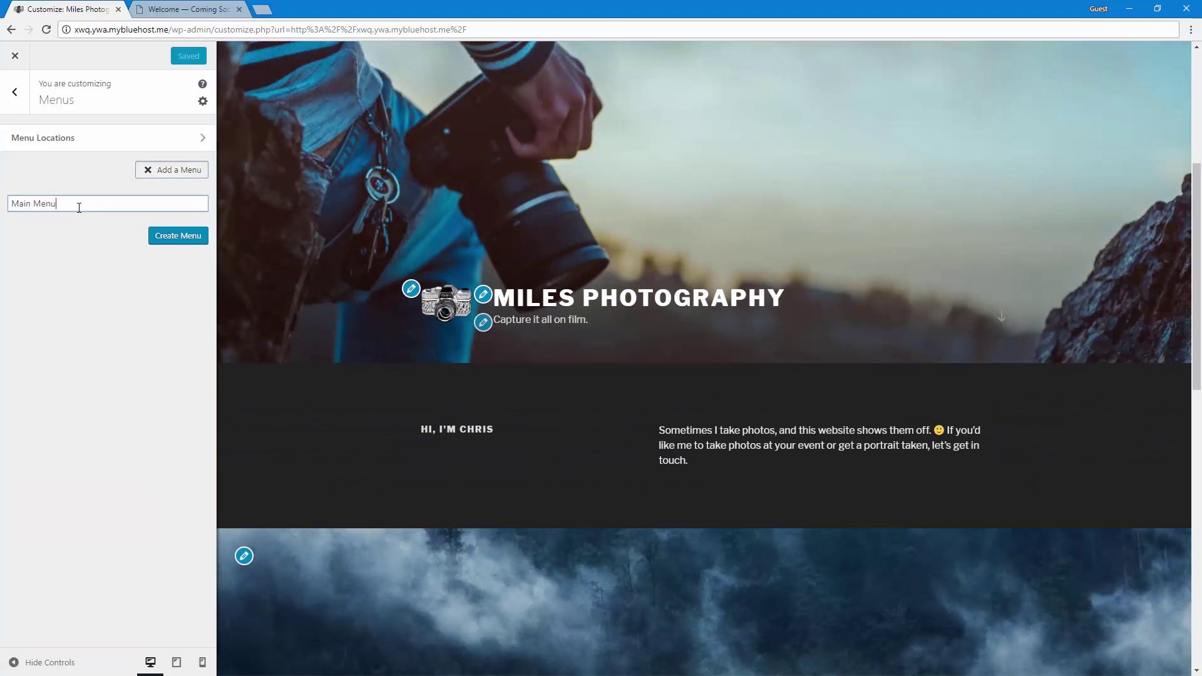
click(156, 235)
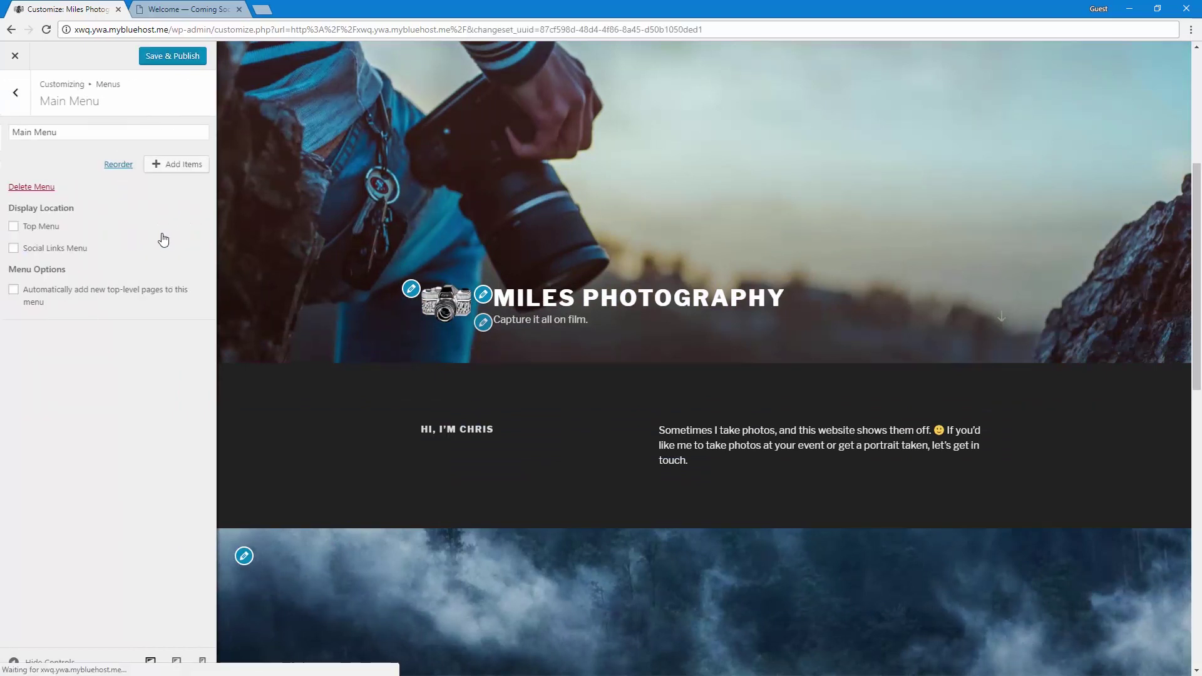
click(49, 228)
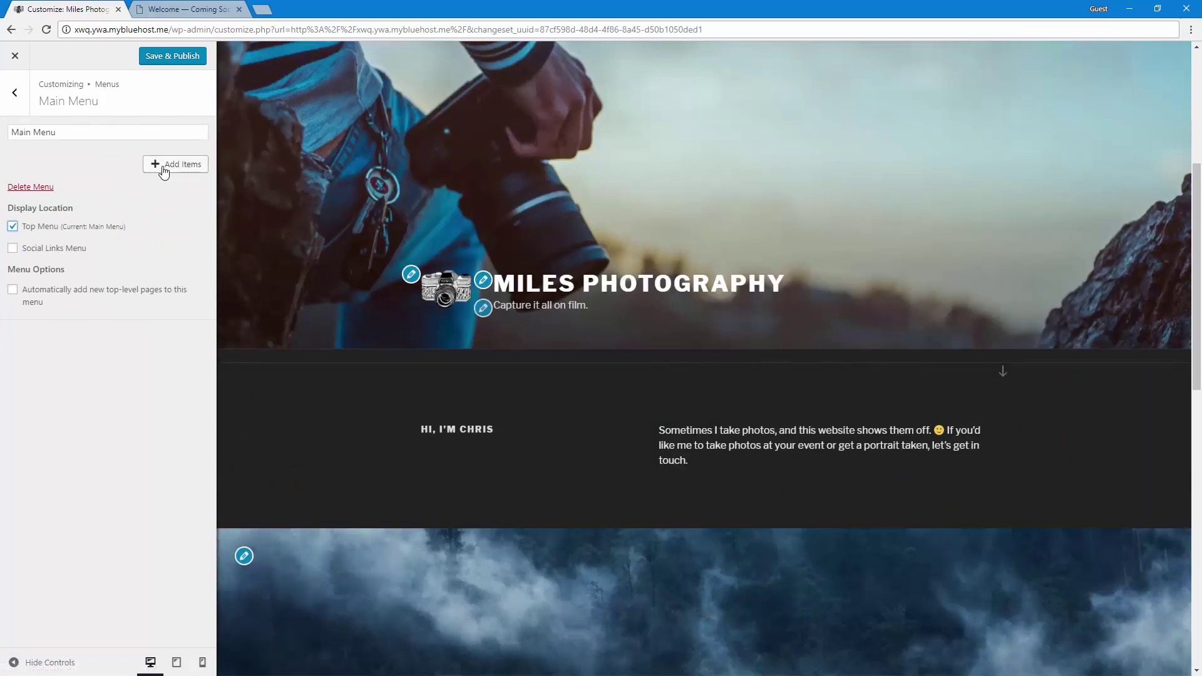
Step: Add the Home and Blog pages to Main Menu and Save & Publish
click(164, 172)
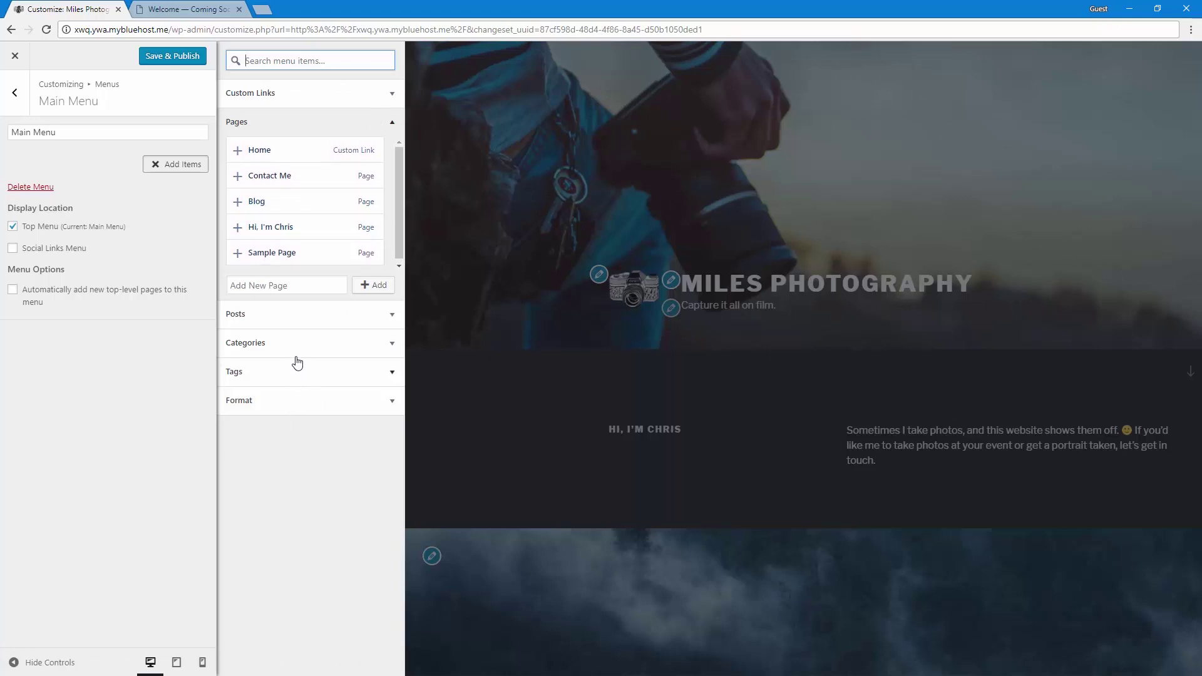
click(301, 315)
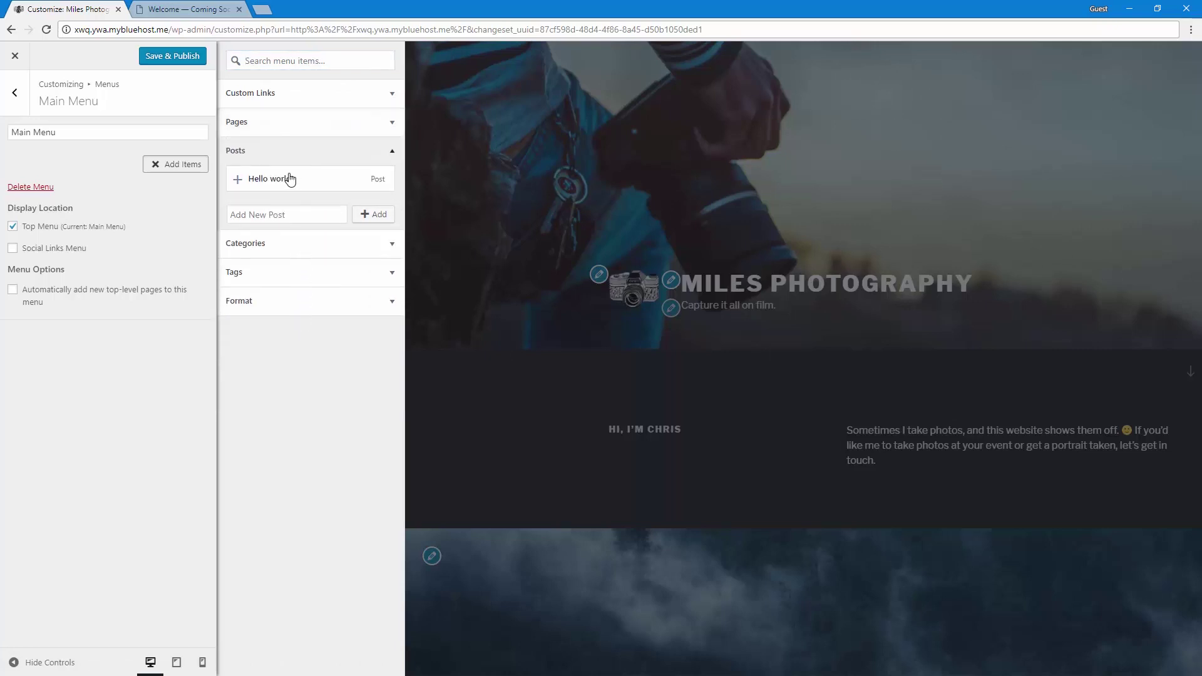
click(276, 122)
click(290, 95)
click(265, 201)
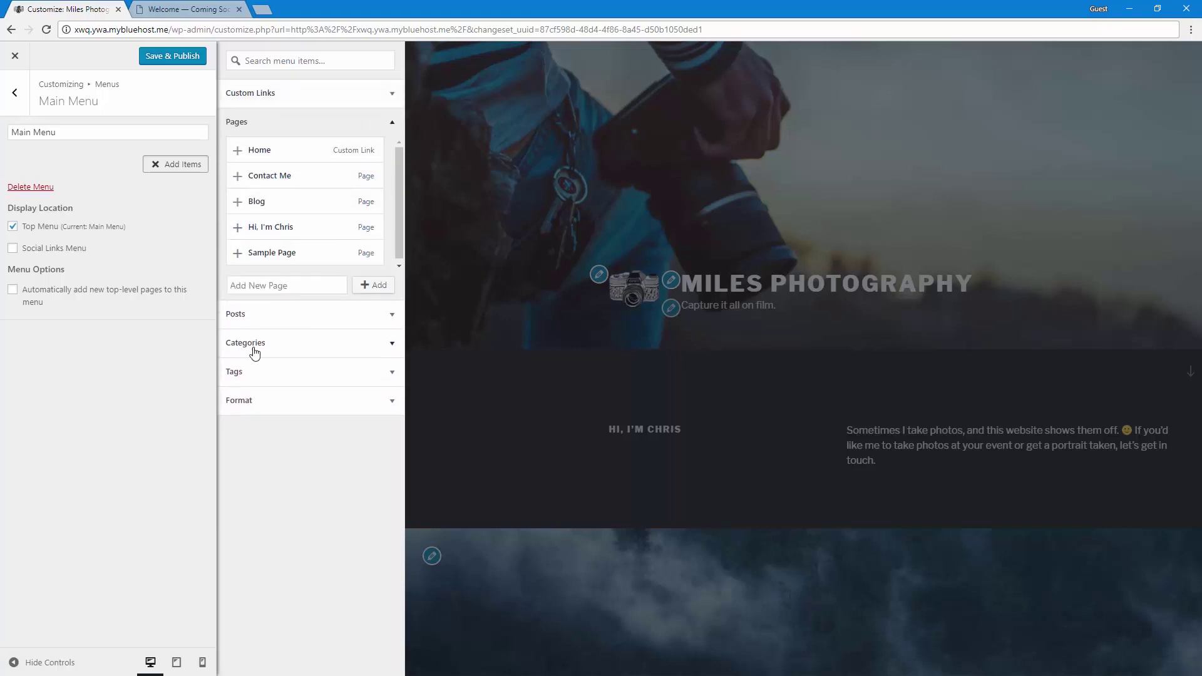
click(237, 202)
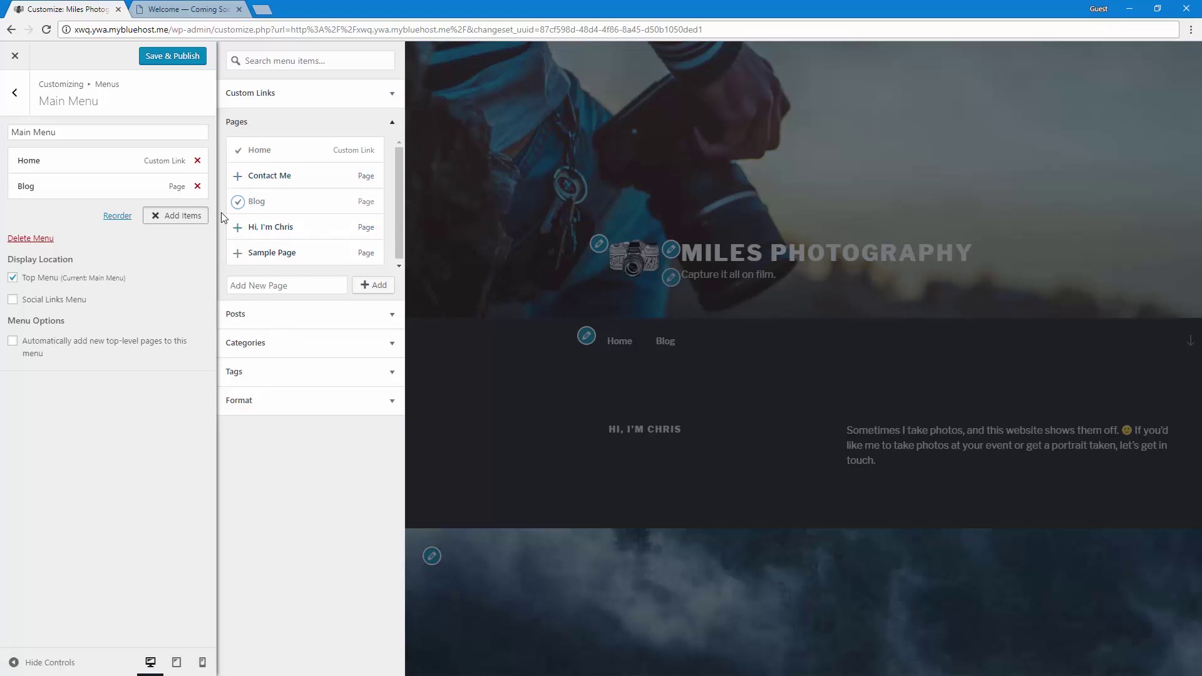
click(181, 60)
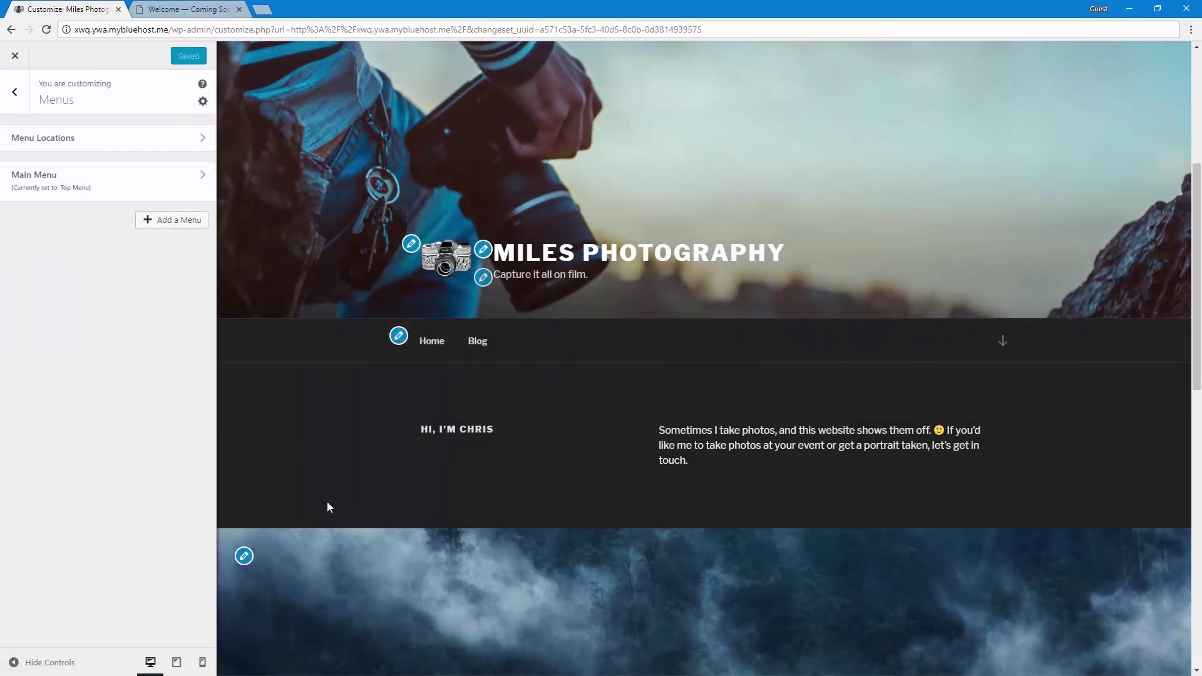
Step: Create a 'Social Media' menu assigned to the Social Links Menu location
click(173, 224)
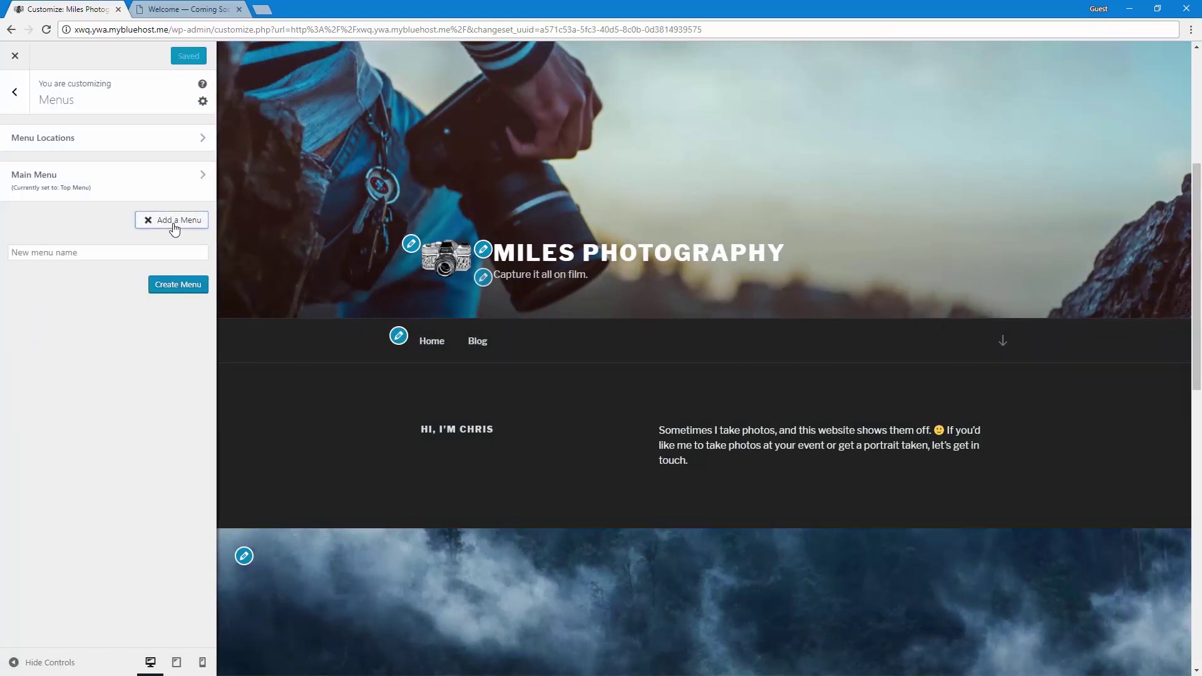
click(101, 248)
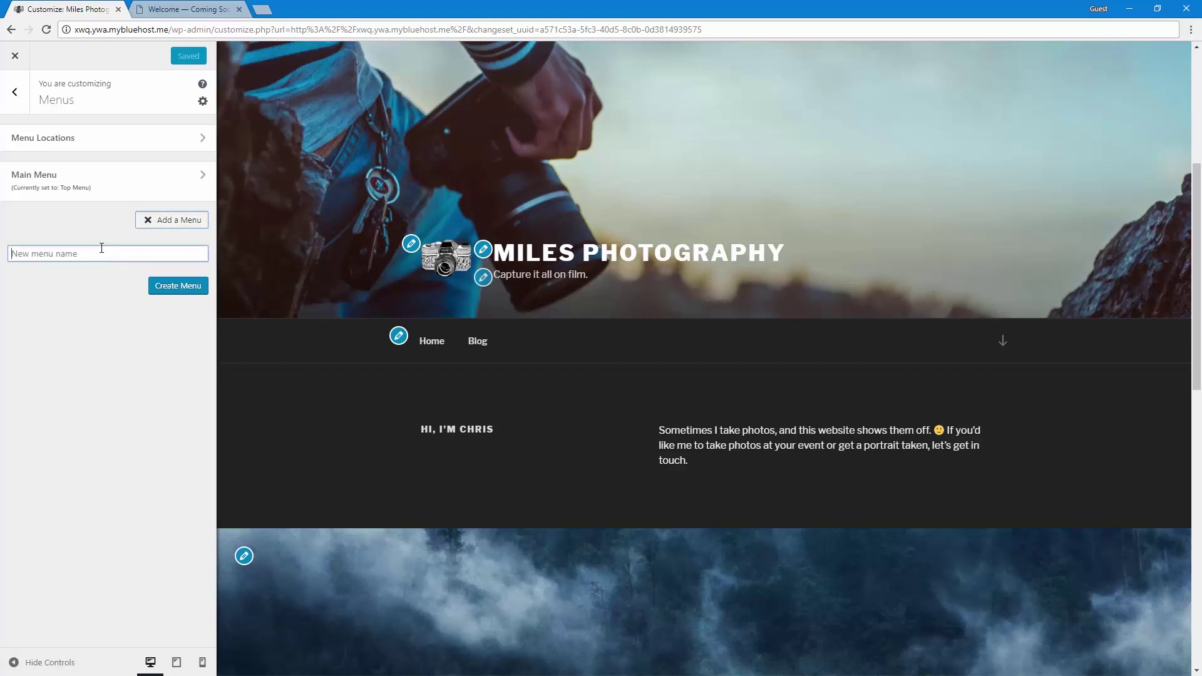
text(Social Media)
click(178, 285)
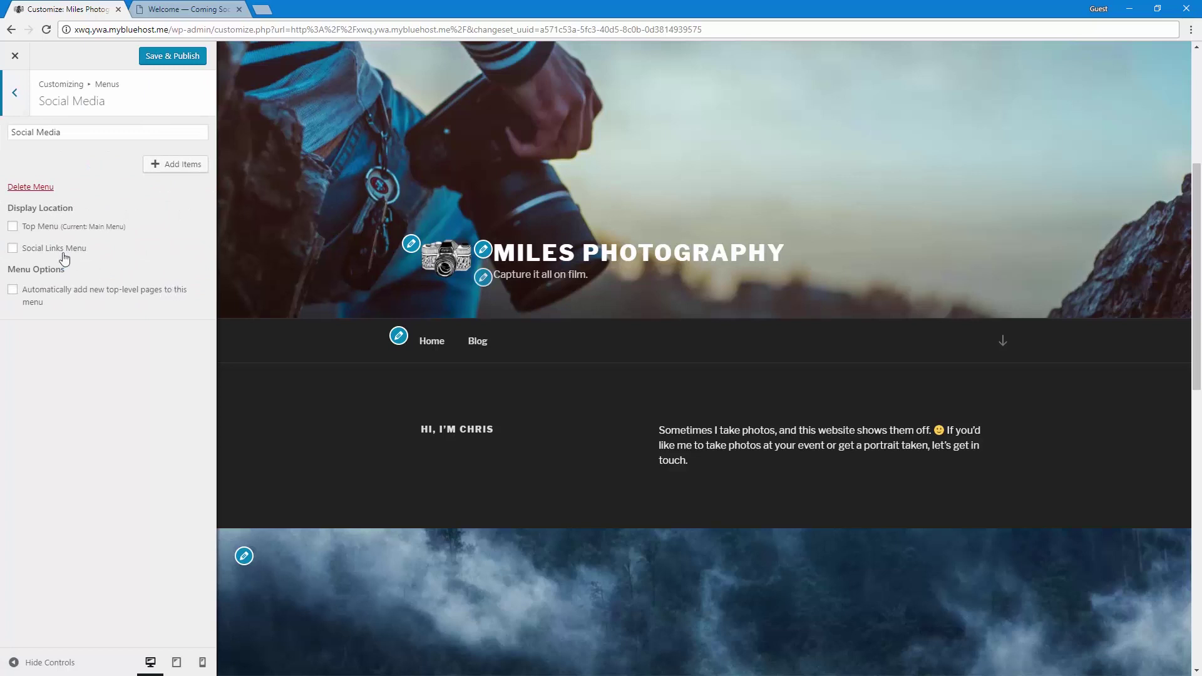
click(53, 250)
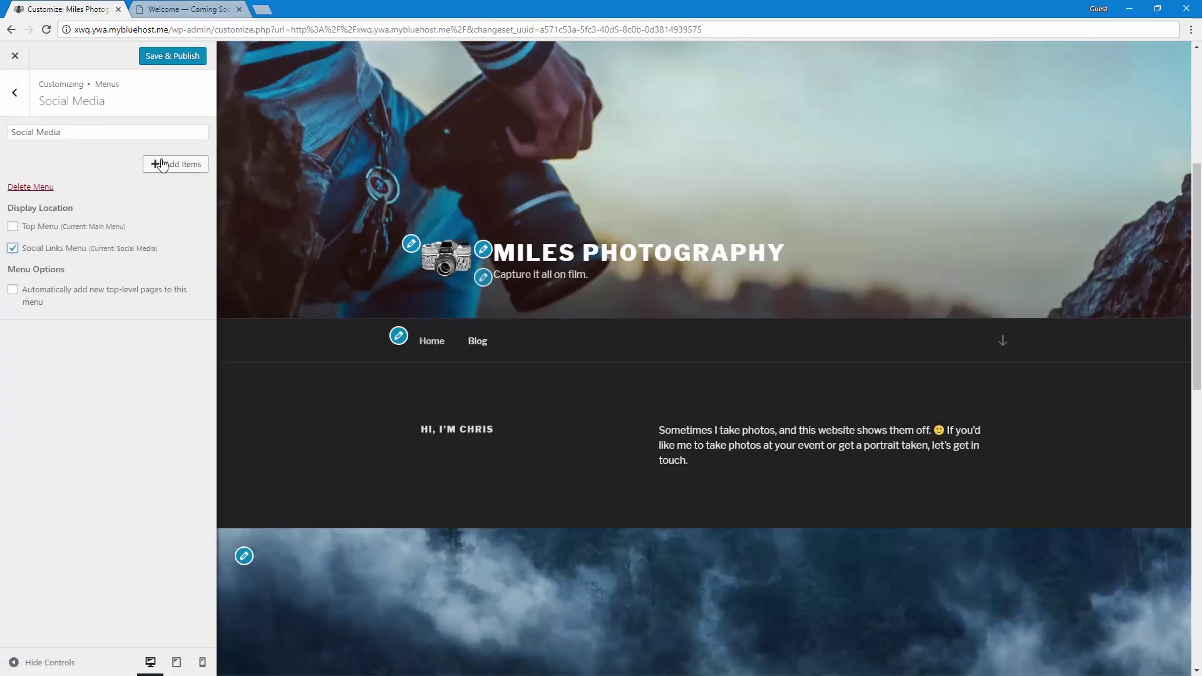
click(162, 164)
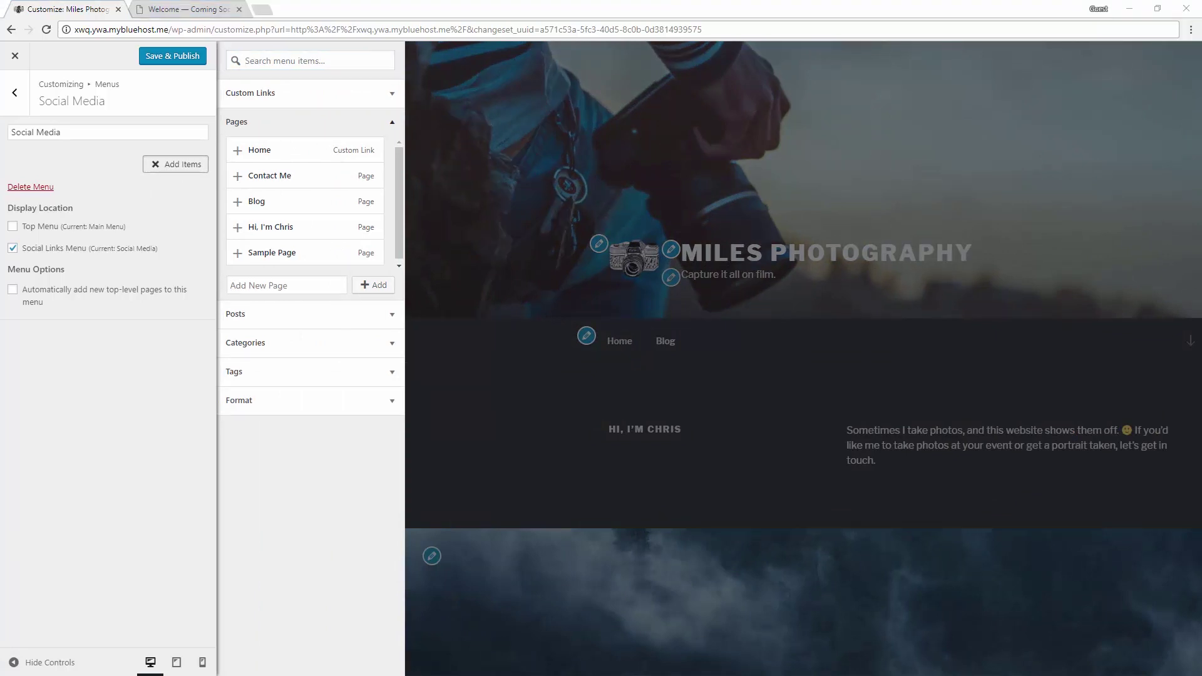
Step: Add a Twitter custom link with the pasted profile URL to the Social Media menu
click(297, 95)
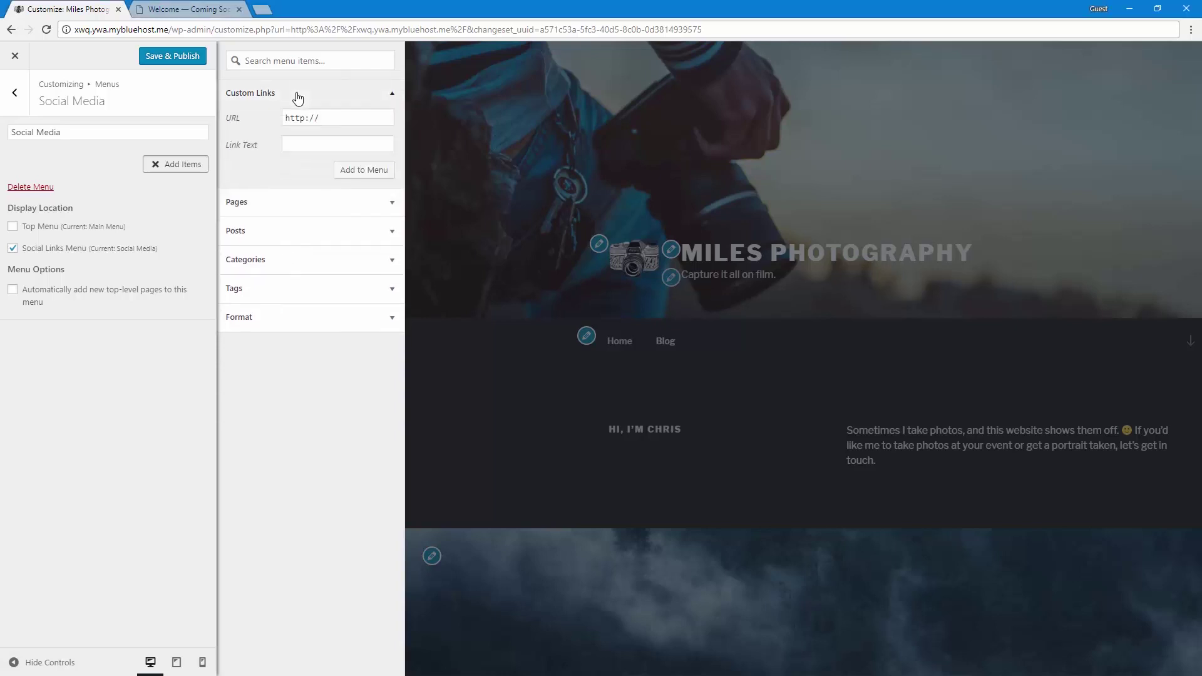
click(335, 119)
key(ctrl+a)
key(ctrl+v)
click(328, 144)
text(Twitter)
click(374, 170)
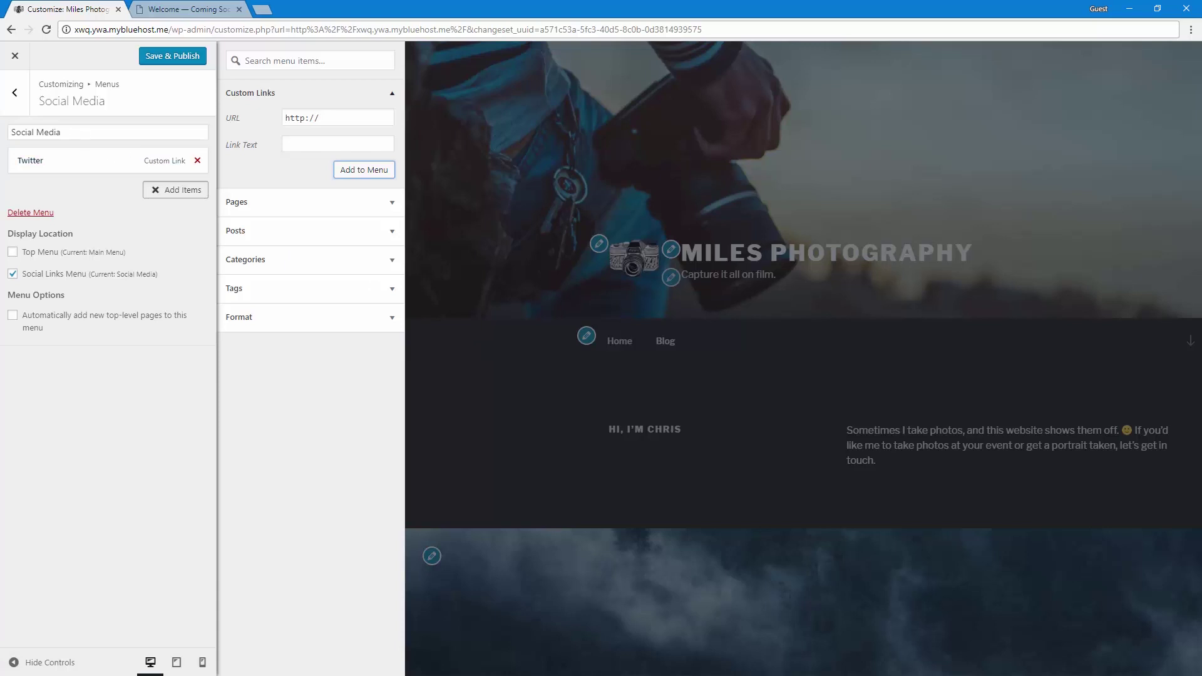
Step: Add a LinkedIn custom link, then Save & Publish the menu
triple_click(335, 121)
text(https://www.linkedin.com/in/chrisdavidmiles/)
click(320, 142)
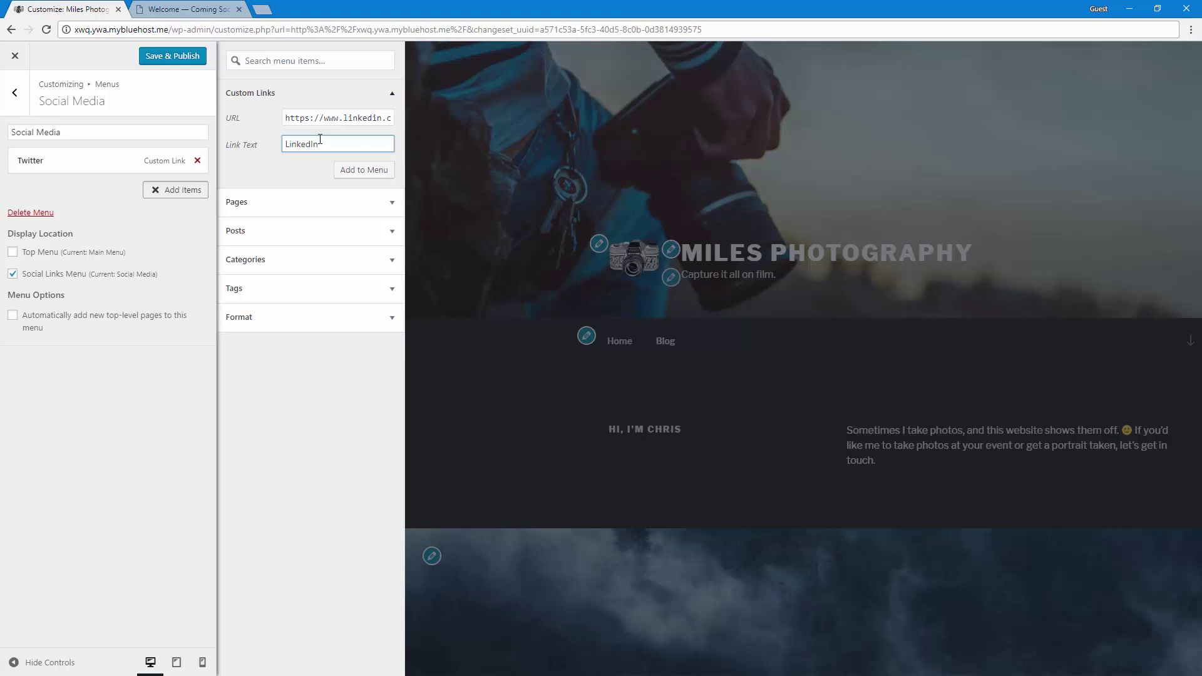
click(360, 171)
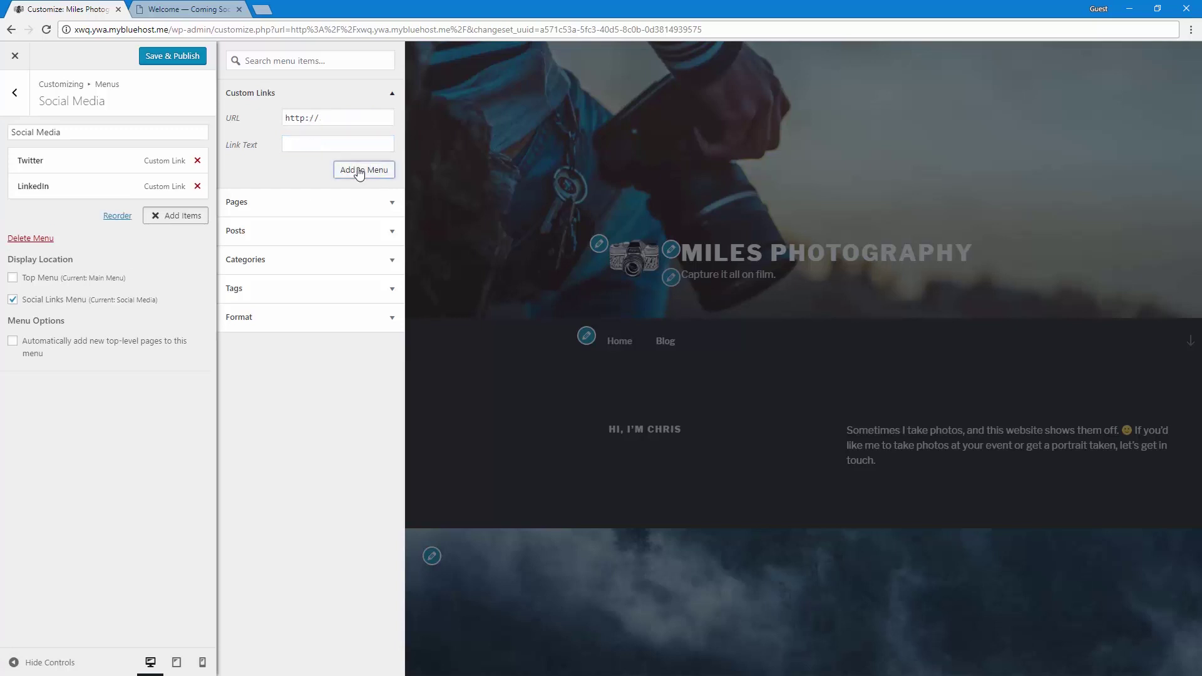
click(184, 57)
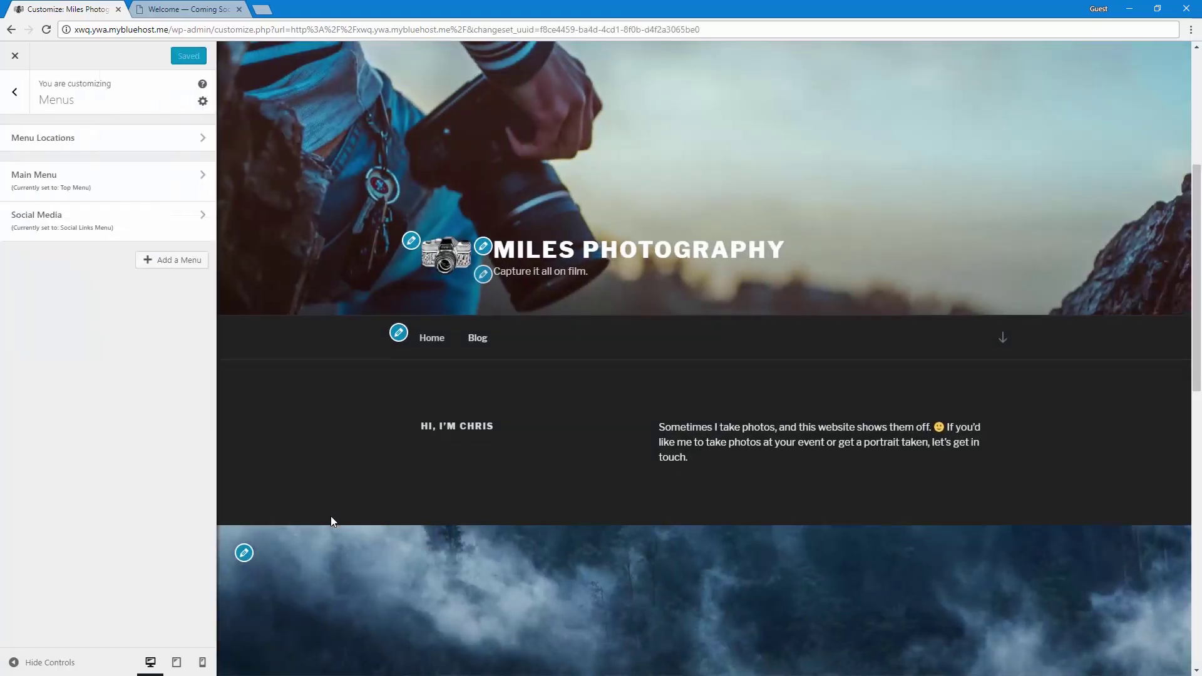
Step: Add a Facebook custom link to the Social Media menu and Save & Publish
scroll(331, 517, down, 7)
scroll(332, 517, down, 5)
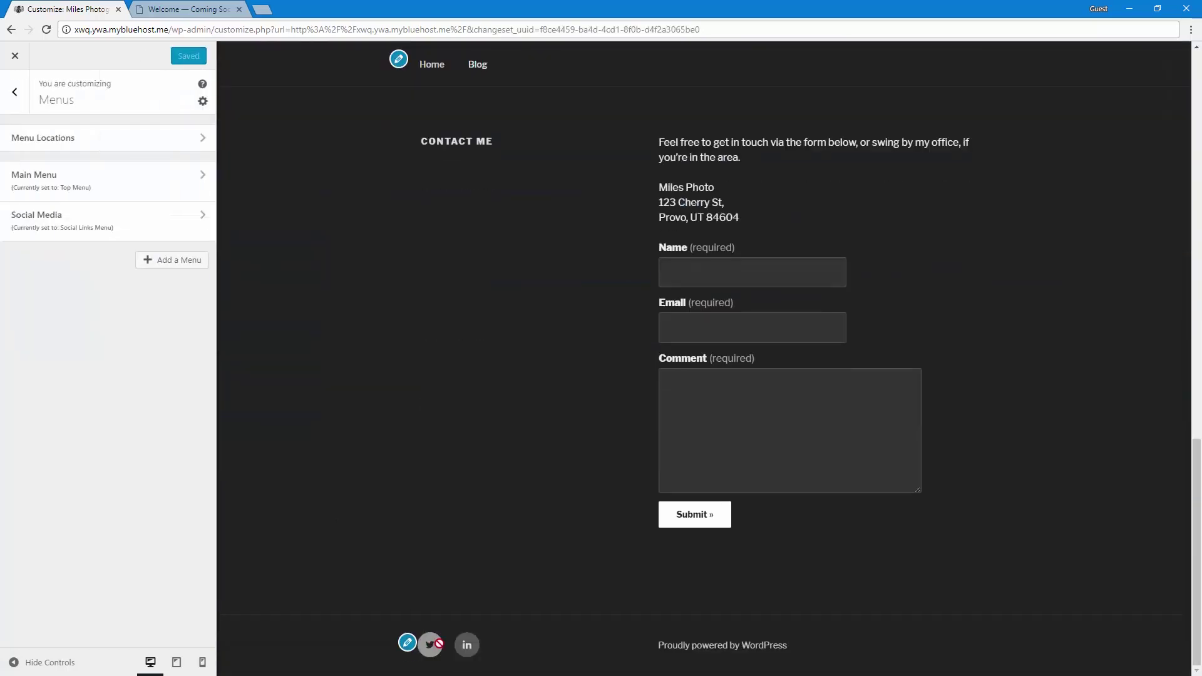
click(405, 641)
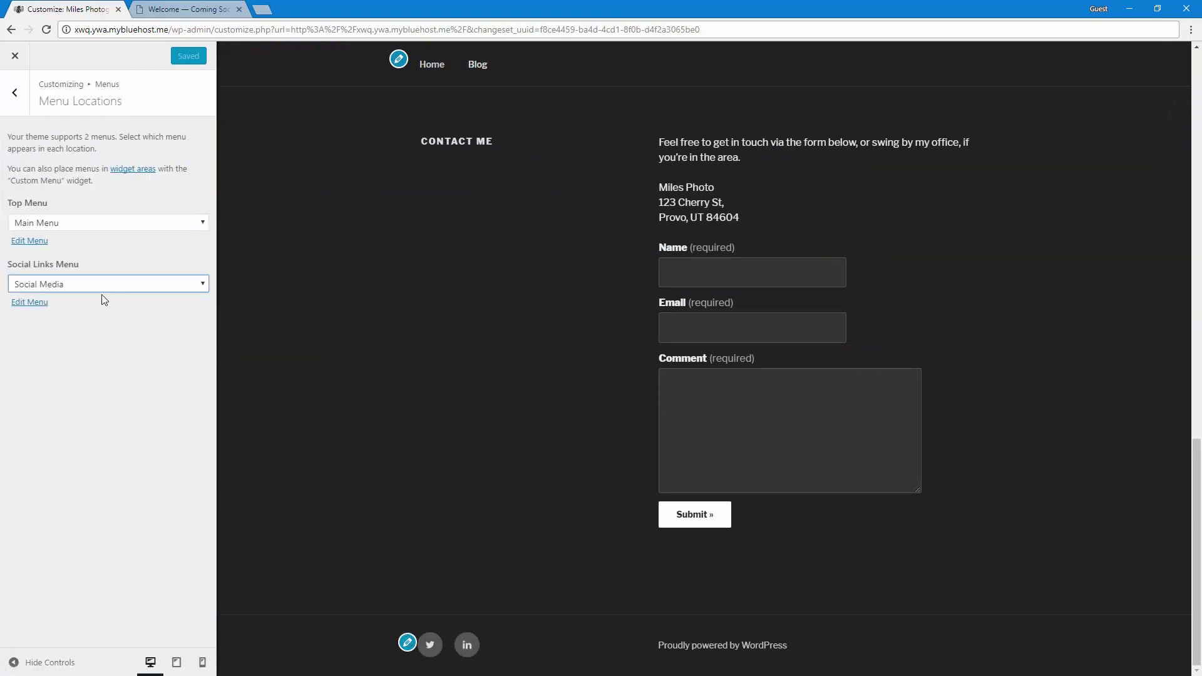
click(29, 302)
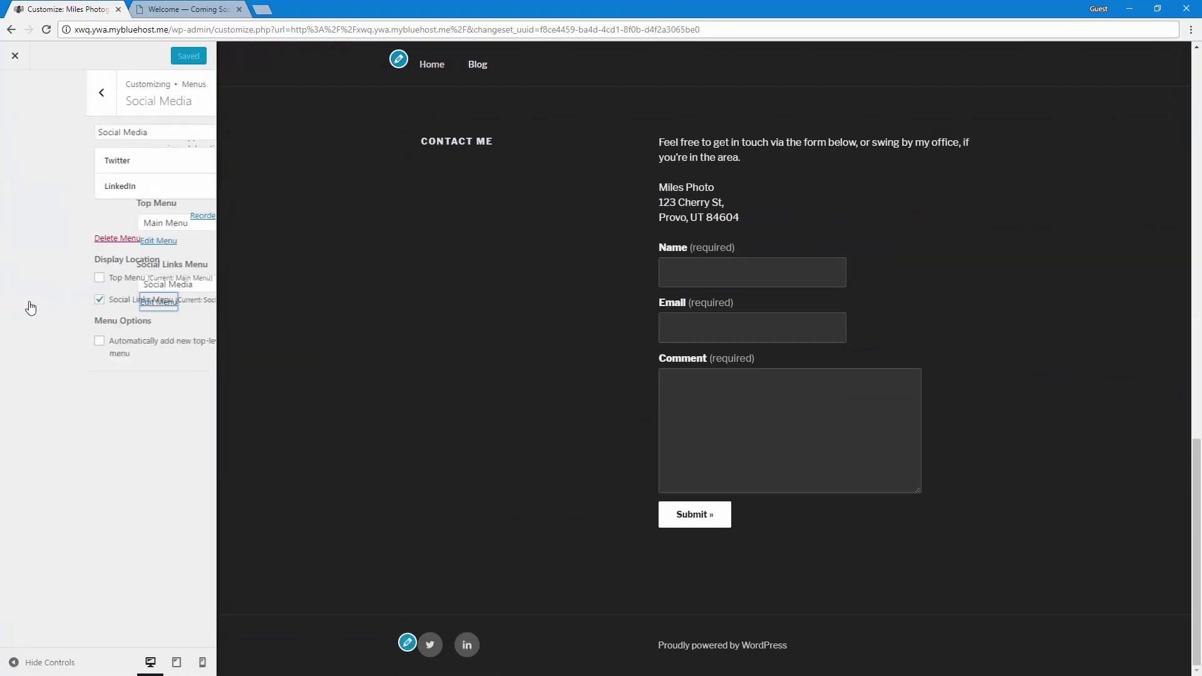
click(171, 216)
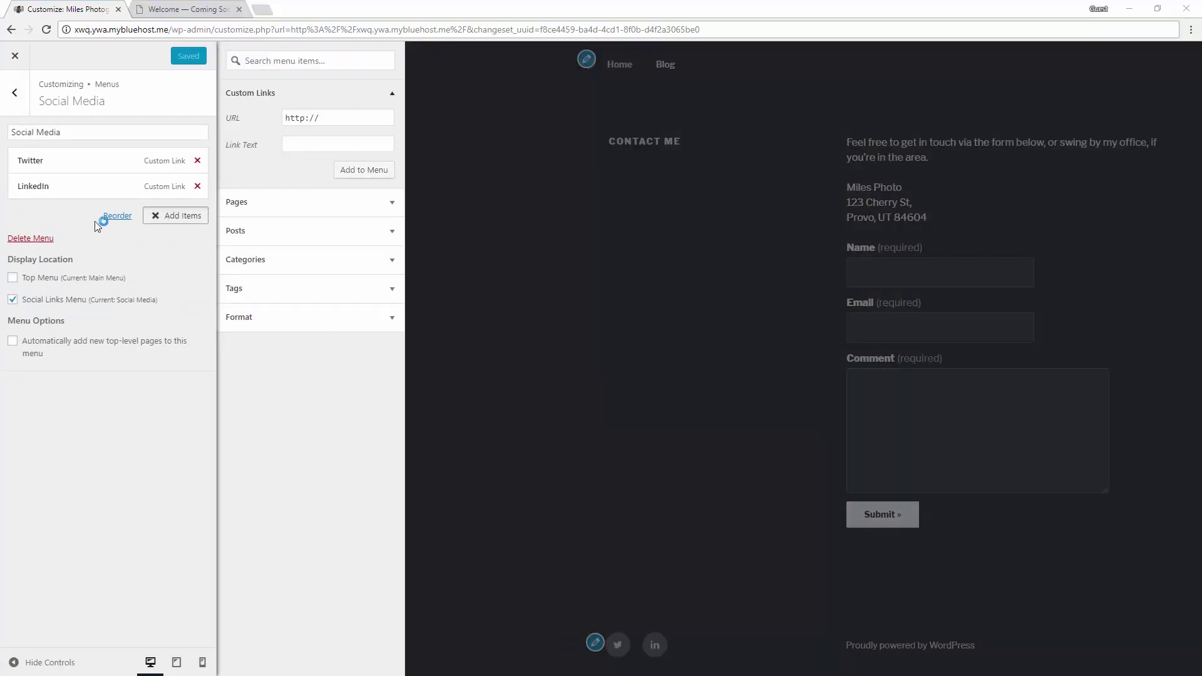
triple_click(323, 117)
key(ctrl+v)
click(320, 143)
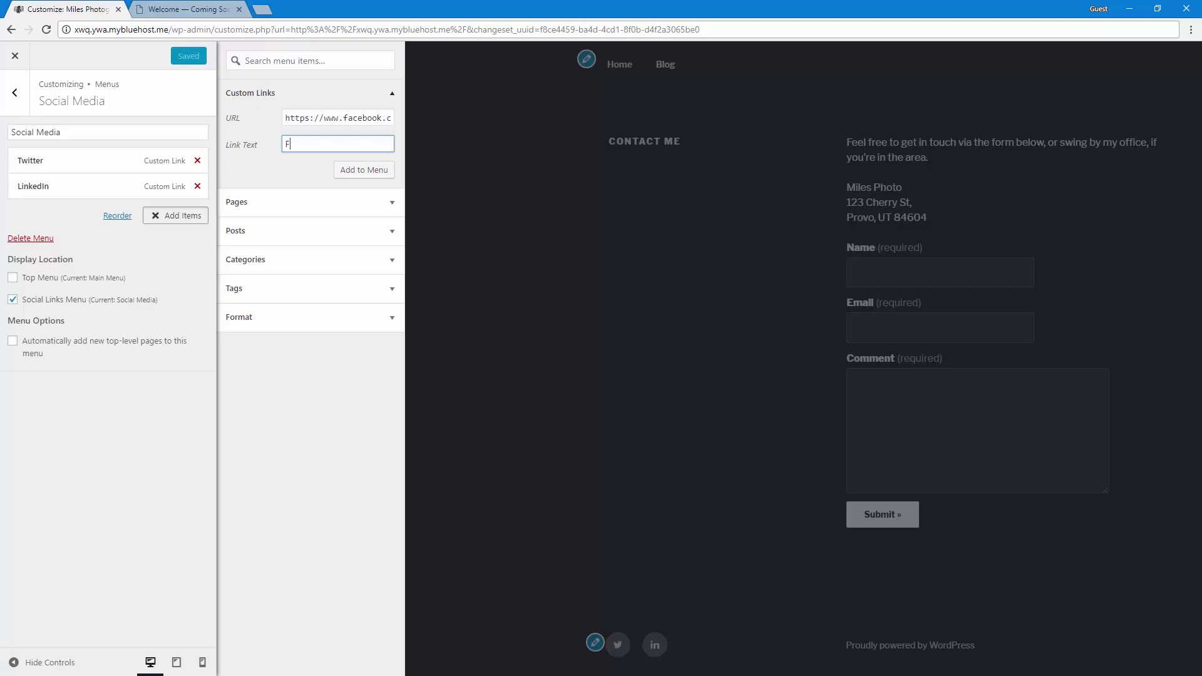
text(acebook)
click(352, 174)
click(178, 56)
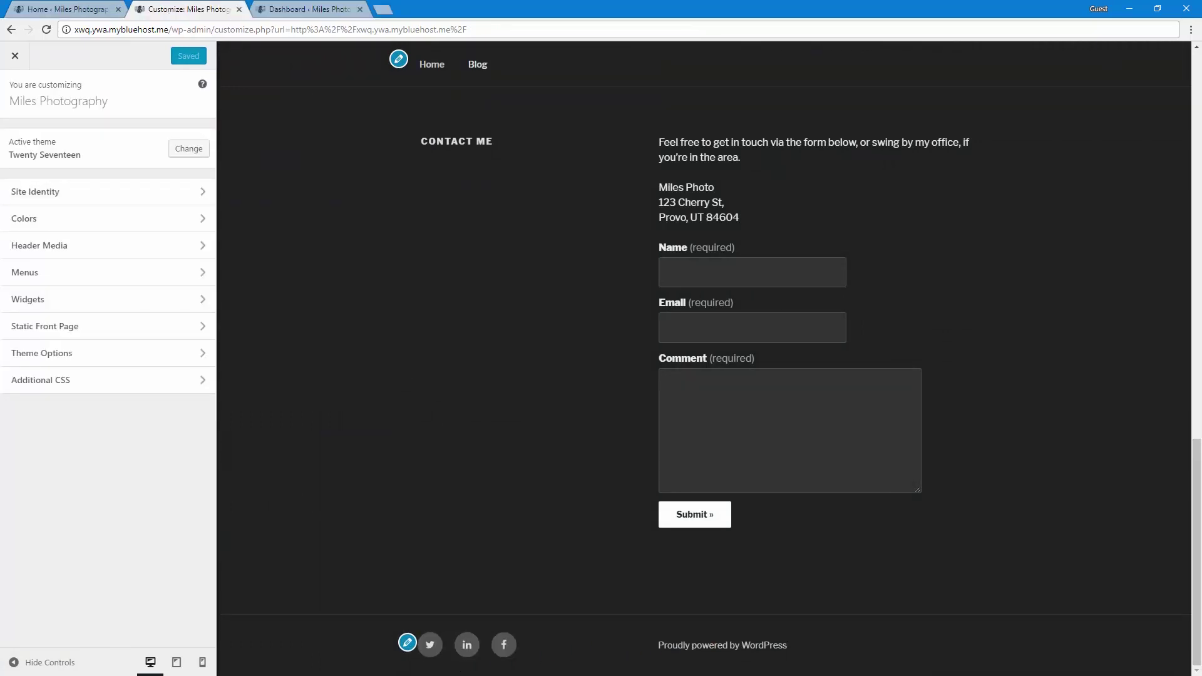
Step: Preview the site at tablet width
scroll(569, 647, up, 5)
scroll(569, 647, up, 10)
scroll(569, 647, up, 3)
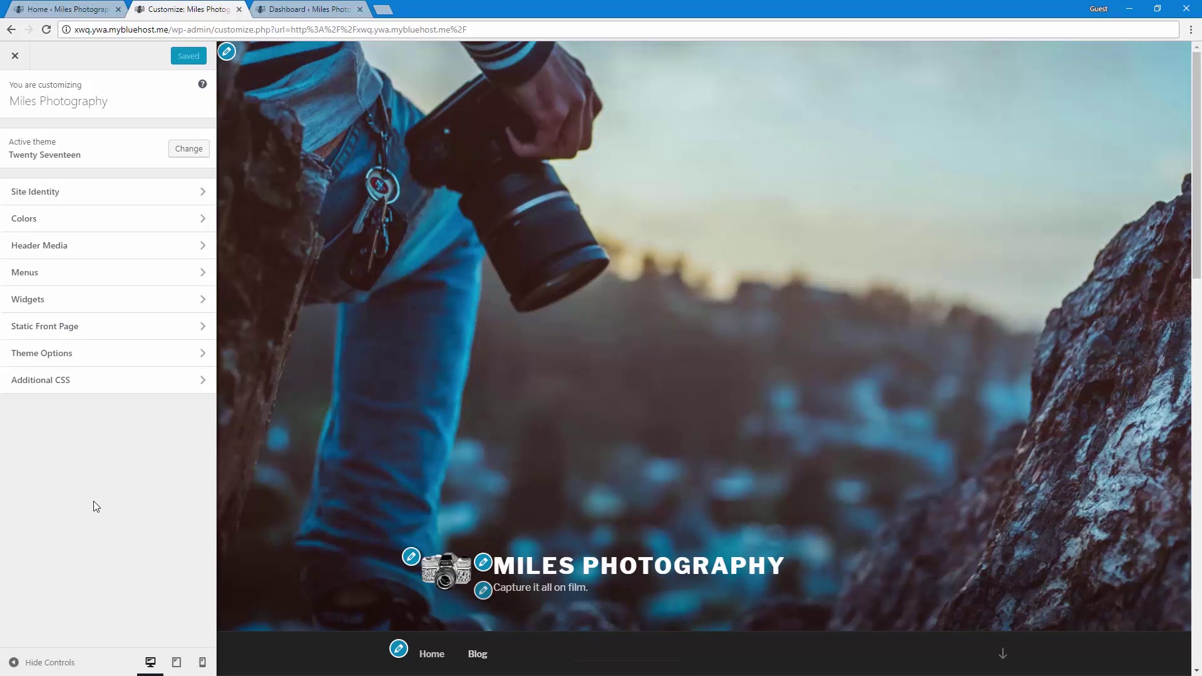
click(179, 666)
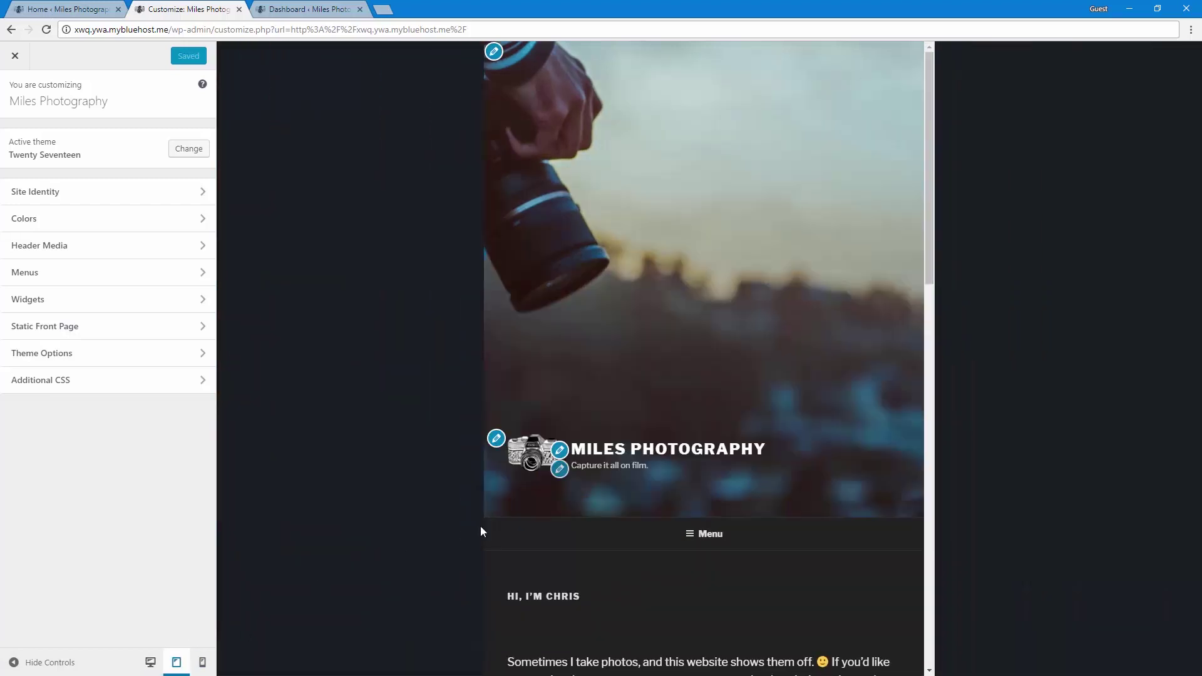
scroll(520, 538, down, 4)
scroll(523, 543, down, 6)
scroll(523, 543, down, 6)
Step: Preview at phone width, toggling the mobile menu, then close the Customizer
click(202, 662)
scroll(765, 408, up, 10)
scroll(764, 414, up, 5)
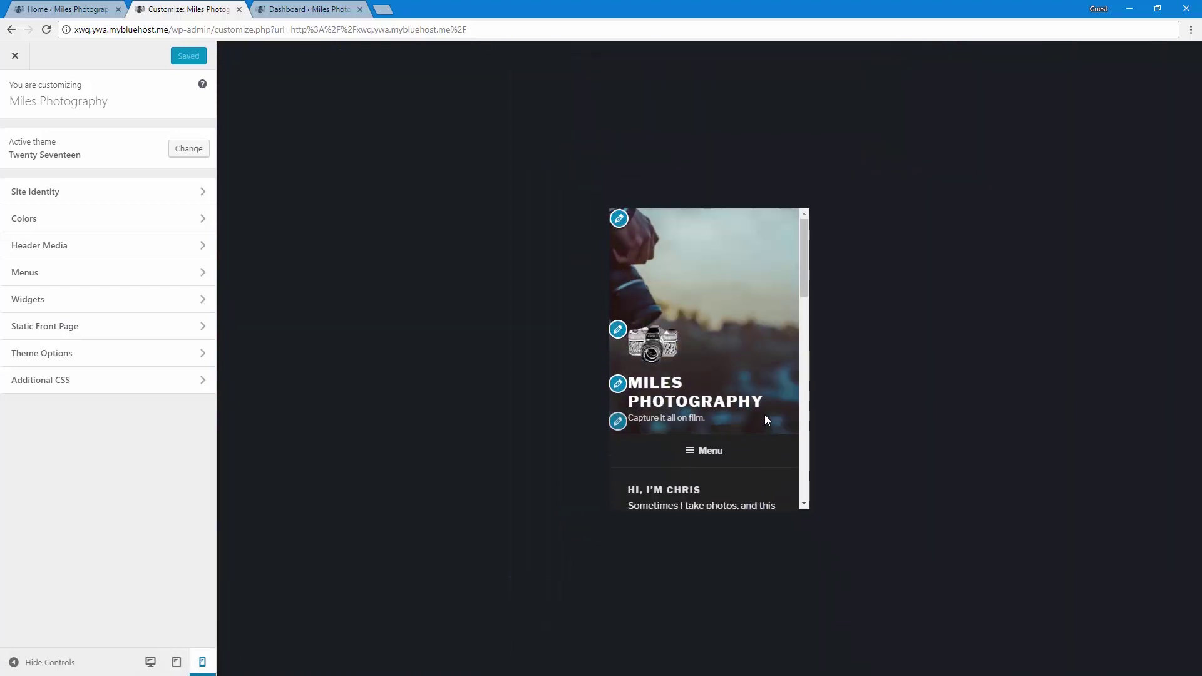
click(707, 454)
scroll(706, 438, down, 3)
scroll(696, 329, up, 1)
click(696, 329)
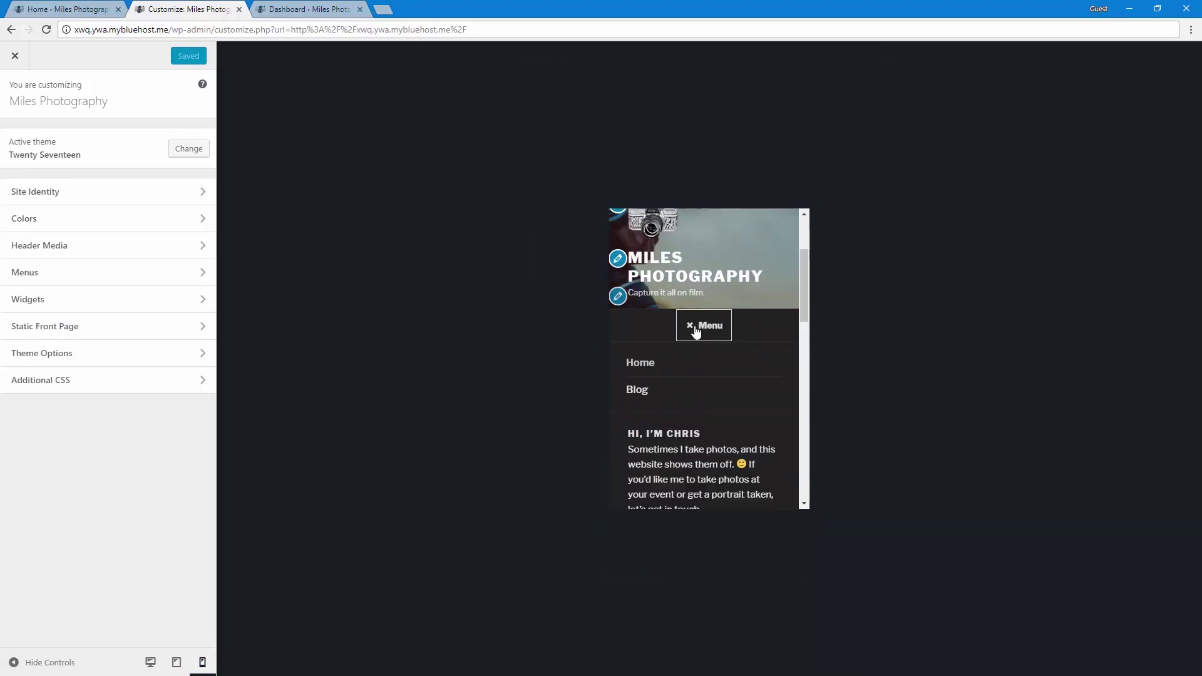
click(696, 328)
scroll(709, 441, down, 5)
scroll(708, 441, up, 2)
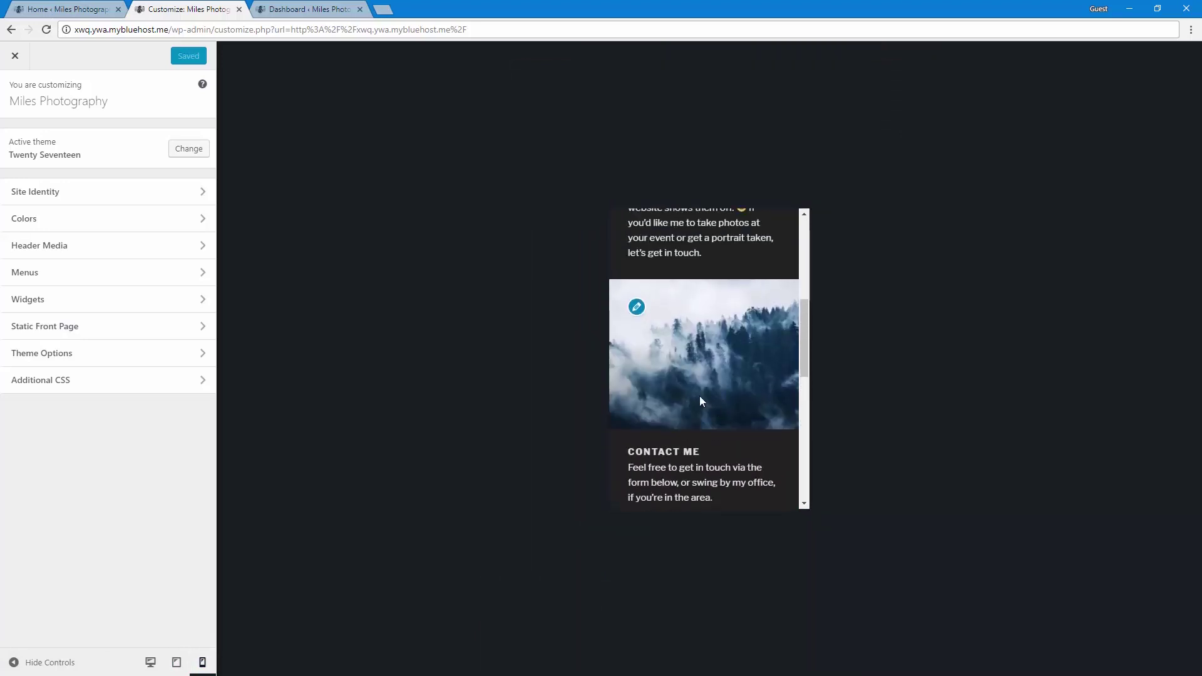
scroll(701, 457, down, 5)
scroll(702, 458, down, 3)
scroll(701, 457, up, 10)
scroll(701, 454, up, 3)
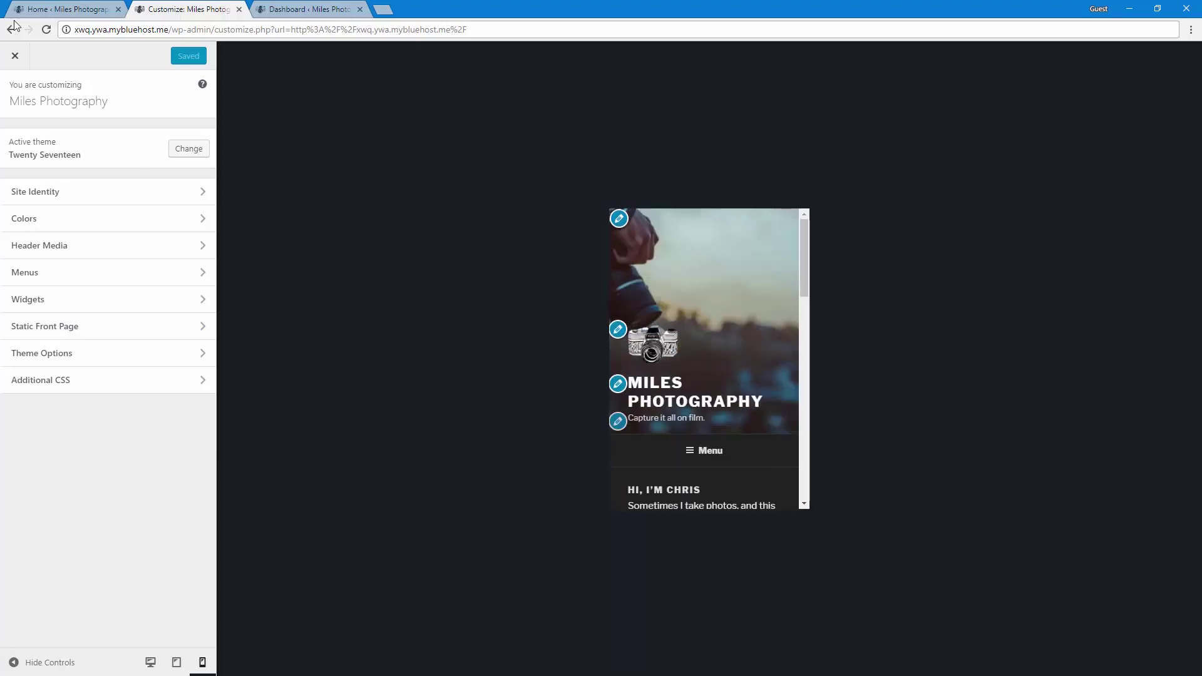
click(15, 55)
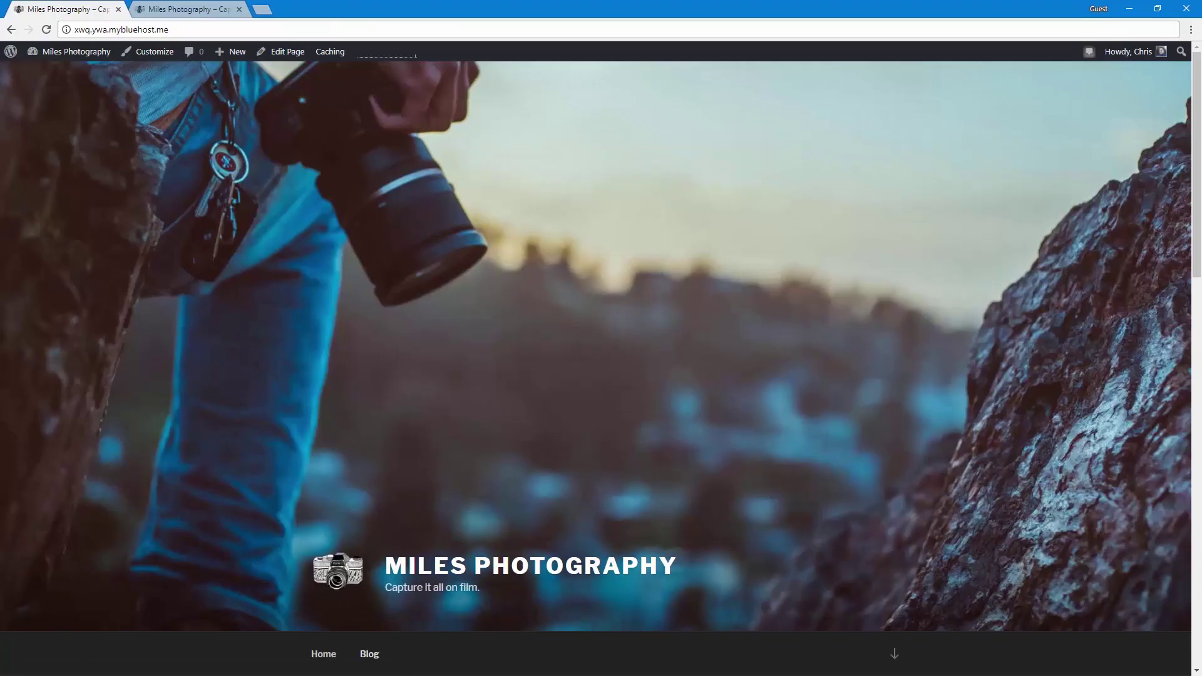
Step: Open the admin Dashboard and browse the Bluehost home page's content, design and hosting cards
click(51, 56)
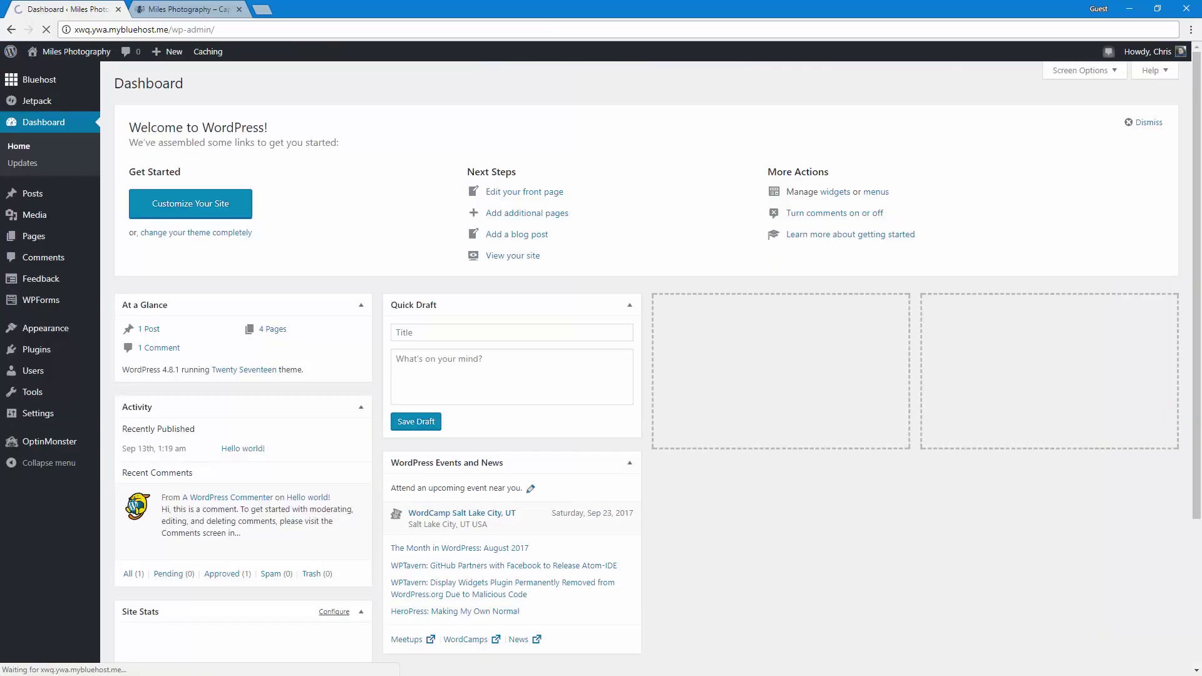
mouse_move(40, 79)
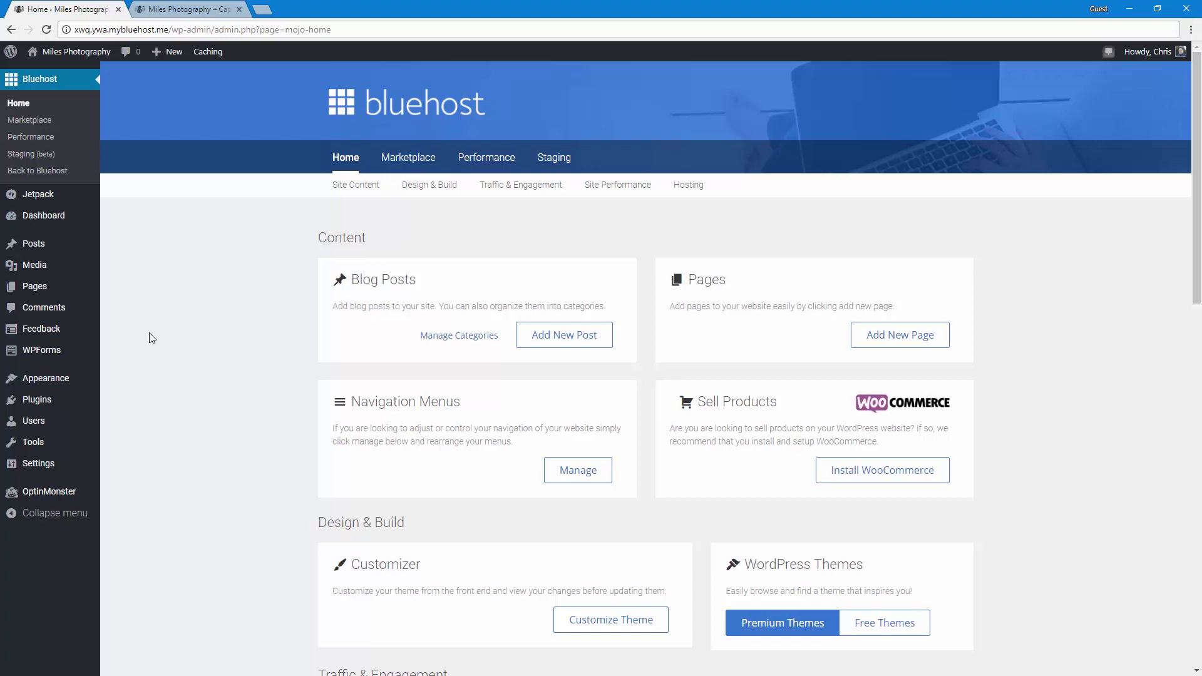
scroll(180, 326, down, 3)
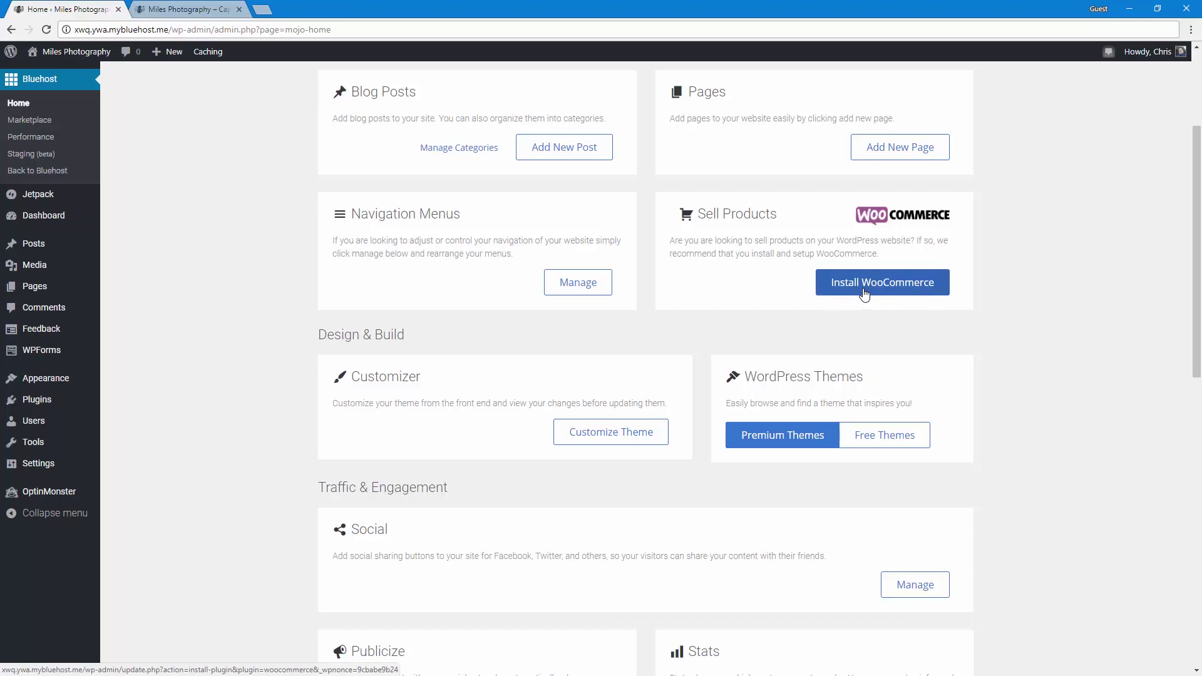
scroll(662, 354, up, 3)
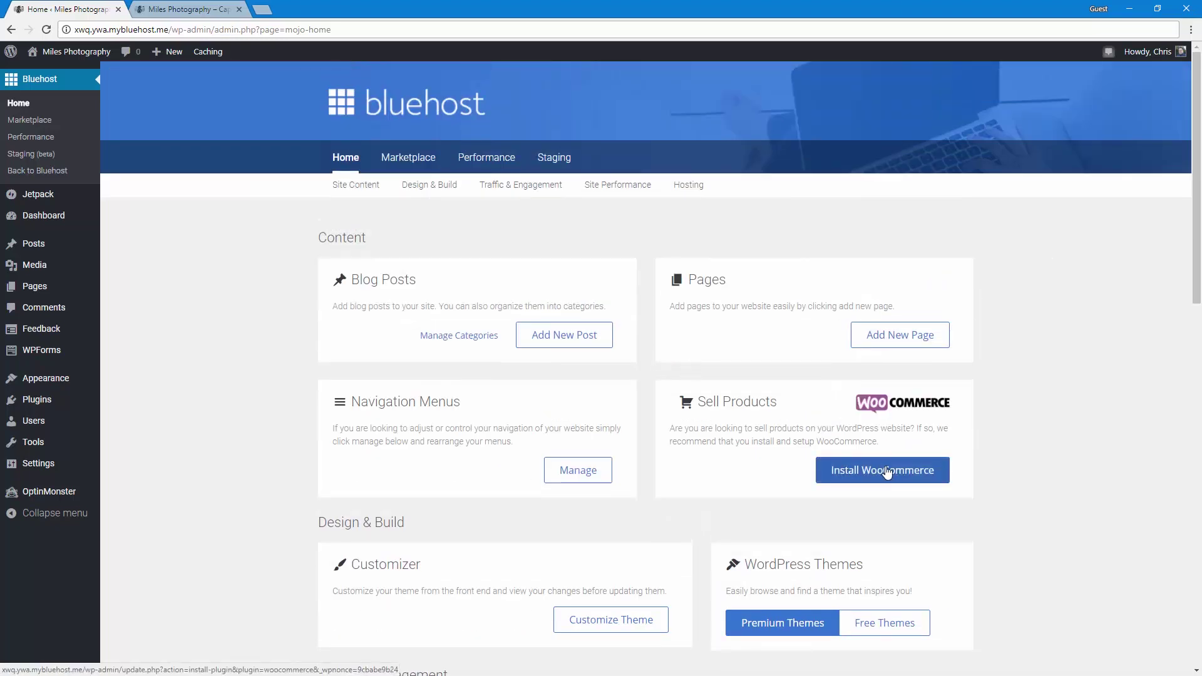
scroll(927, 470, down, 5)
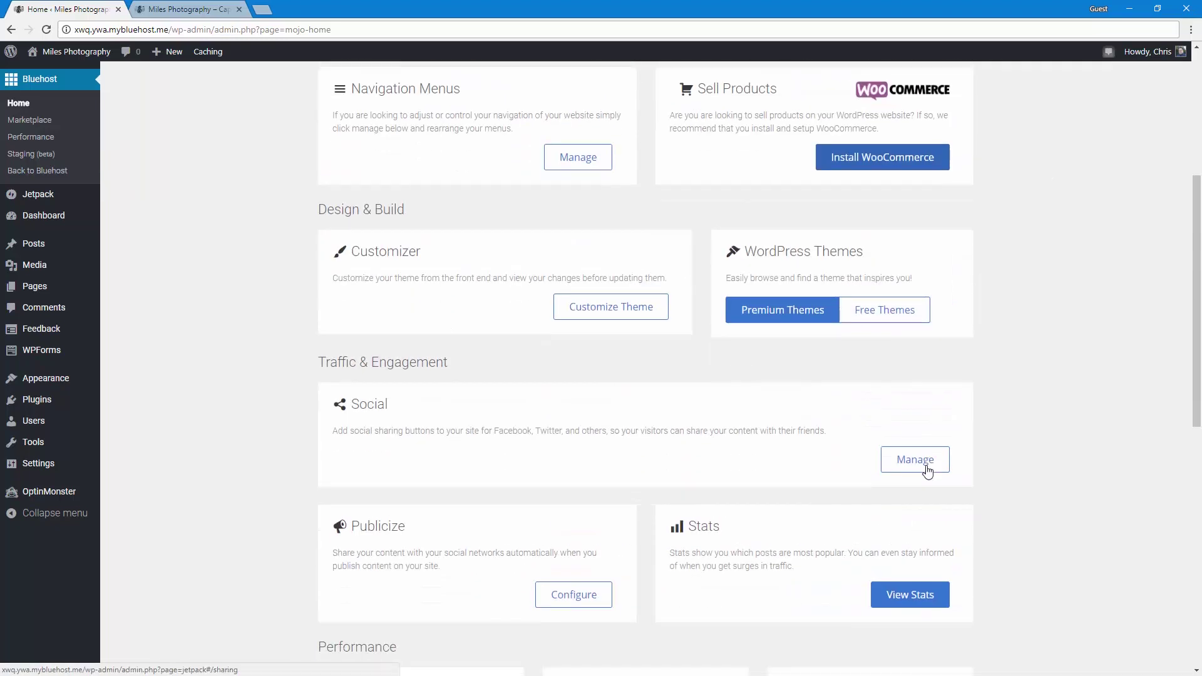
scroll(927, 471, down, 4)
scroll(925, 470, down, 3)
scroll(926, 470, down, 3)
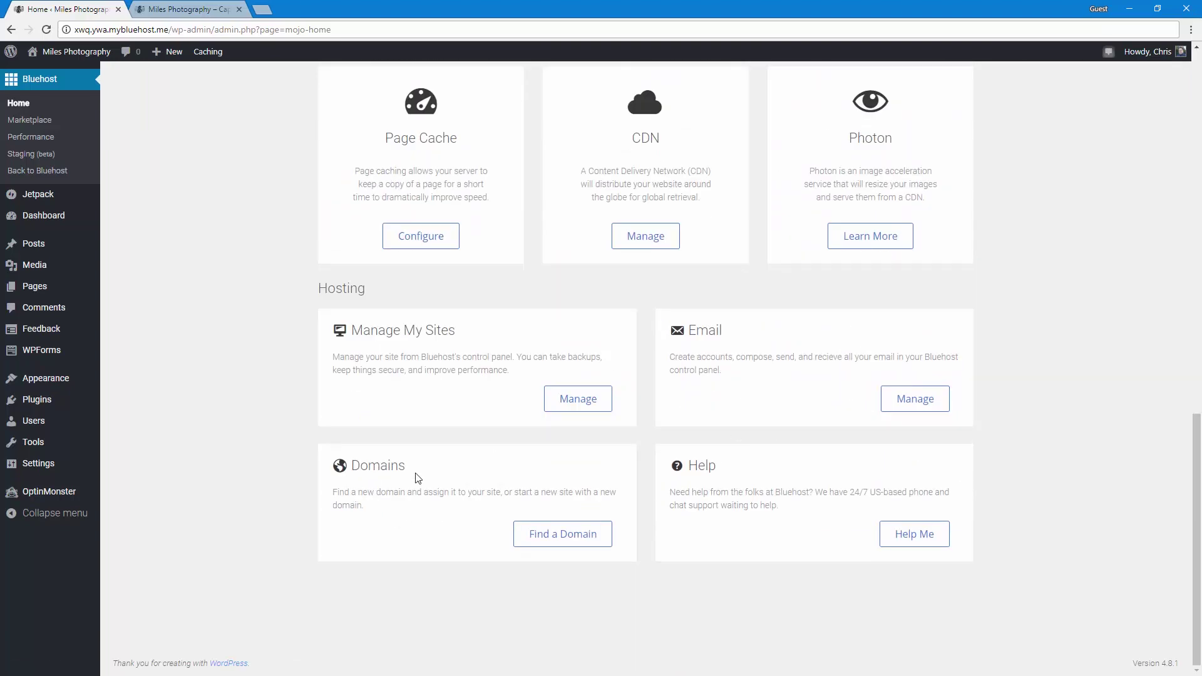
scroll(418, 478, up, 15)
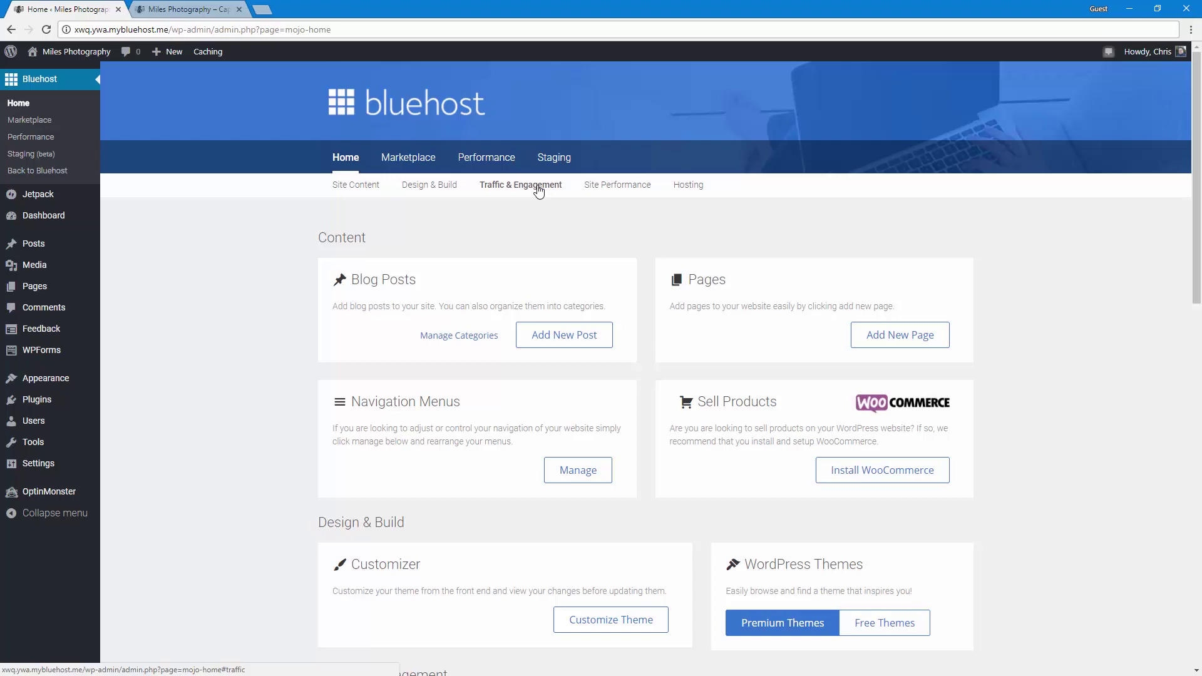
click(386, 162)
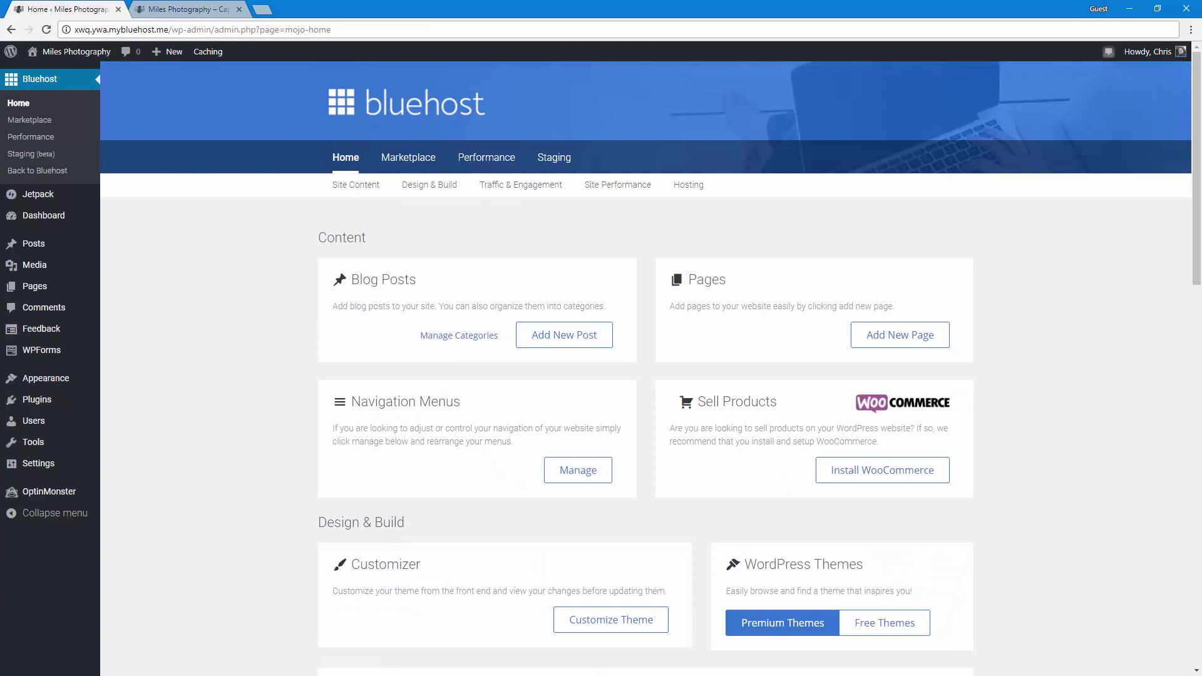